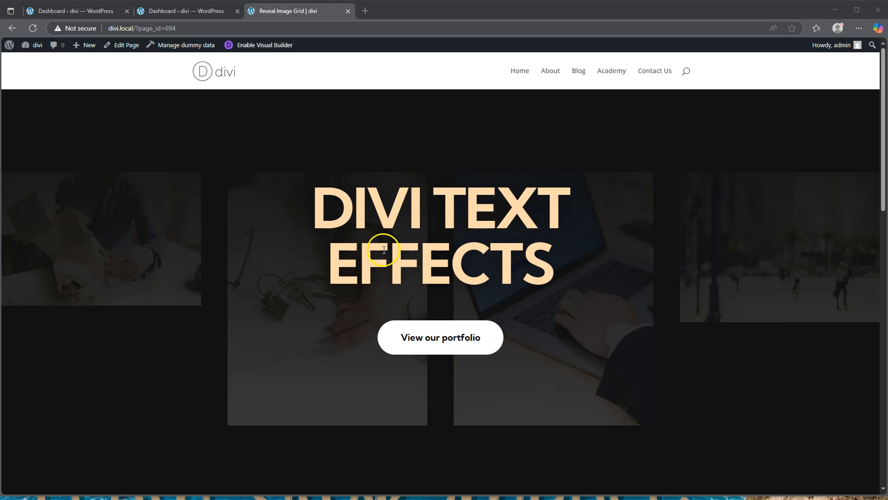
- Preview the scroll reveal effect on the finished Reveal Image Grid page and close that page
{"action": "scroll", "coordinate": [384, 250], "scroll_direction": "down", "scroll_amount": 4}
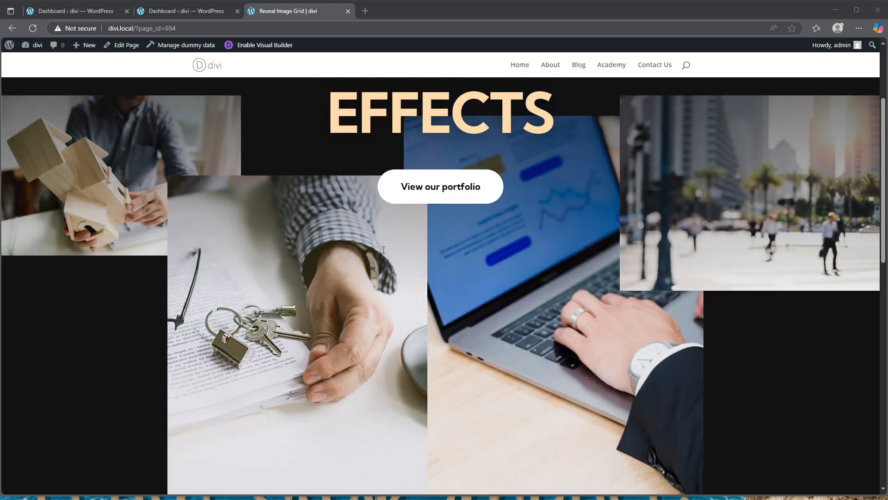
{"action": "scroll", "coordinate": [382, 253], "scroll_direction": "up", "scroll_amount": 4}
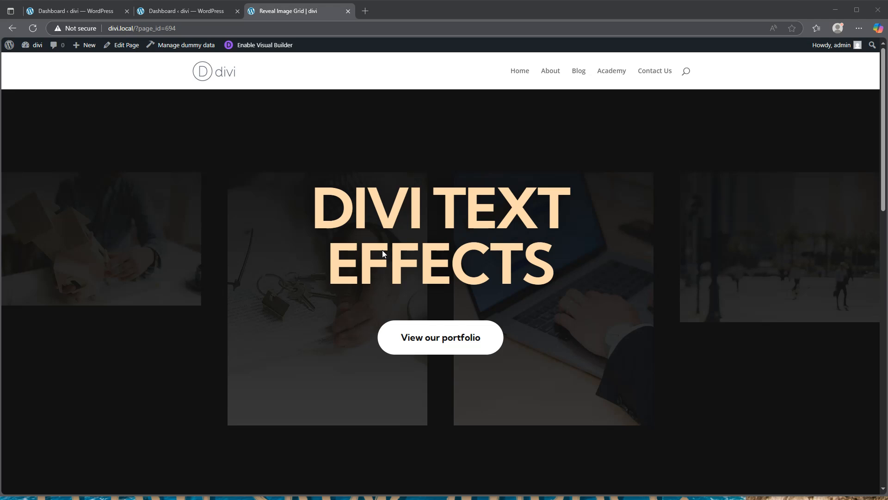
{"action": "scroll", "coordinate": [382, 251], "scroll_direction": "down", "scroll_amount": 4}
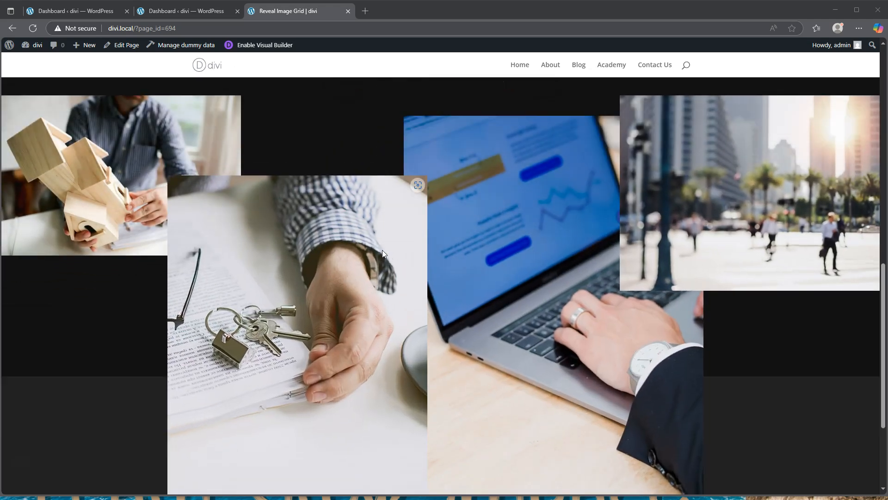
{"action": "left_click", "coordinate": [348, 11]}
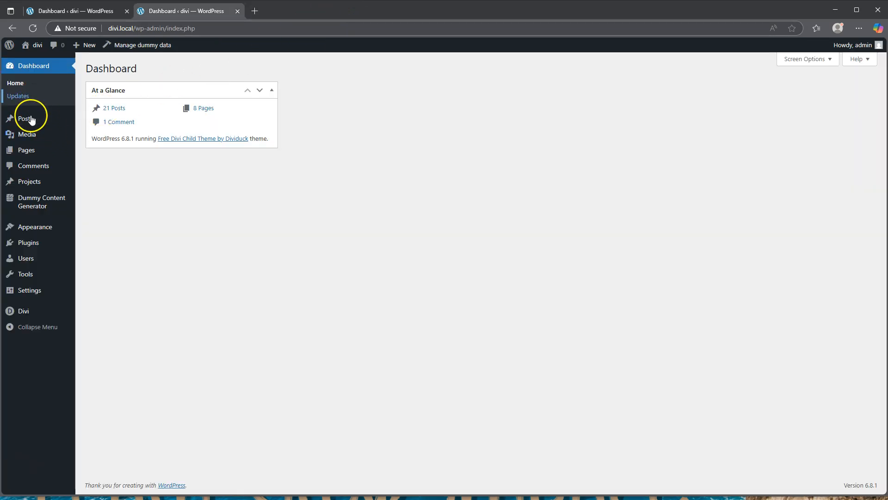
- Create a new WordPress page titled "Reveal Underlying Image Grid"
{"action": "mouse_move", "coordinate": [27, 149]}
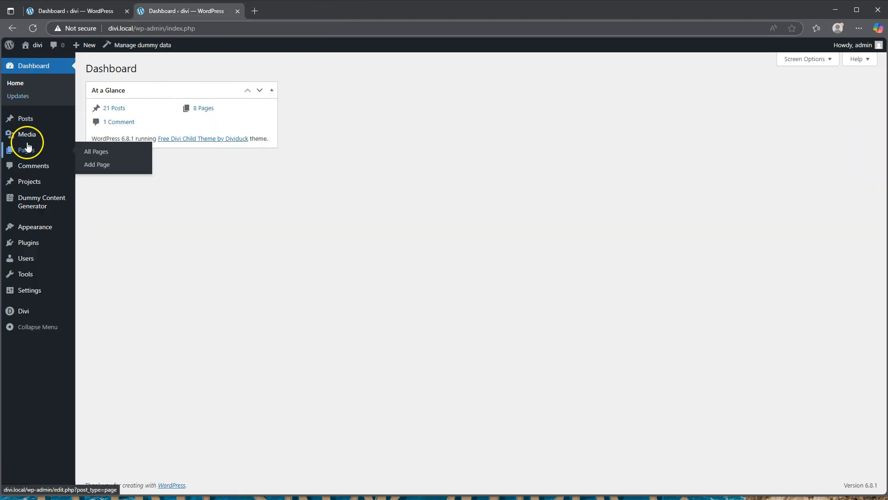
{"action": "left_click", "coordinate": [100, 164]}
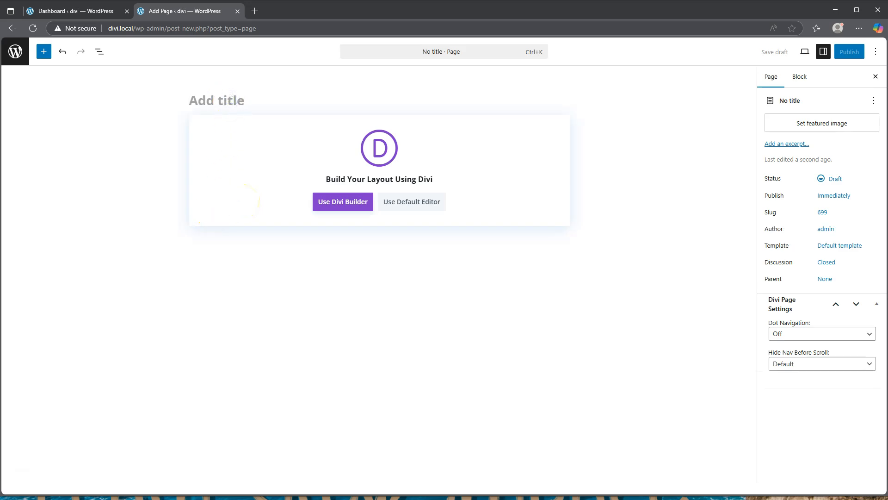
{"action": "type", "text": "Reveal Underlying I"}
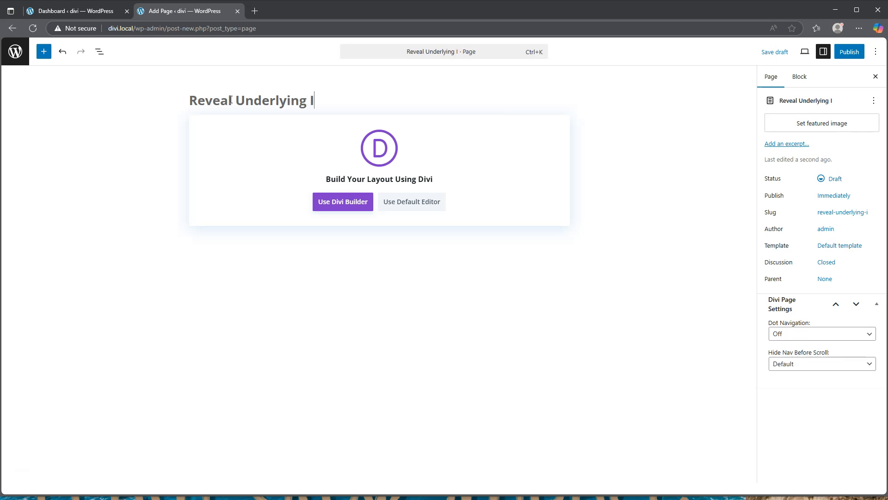
{"action": "type", "text": "mage Grid"}
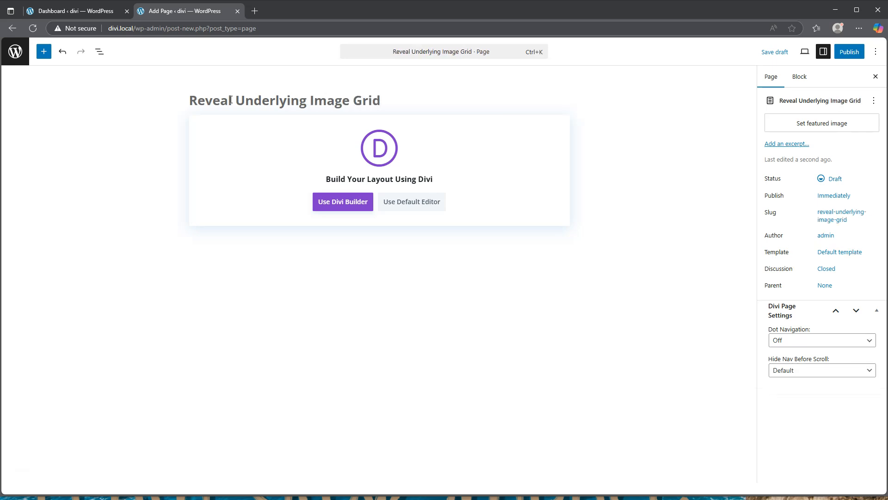
- Open the page in the Divi Builder, build it from scratch, and dismiss the initial row selection
{"action": "left_click", "coordinate": [348, 203]}
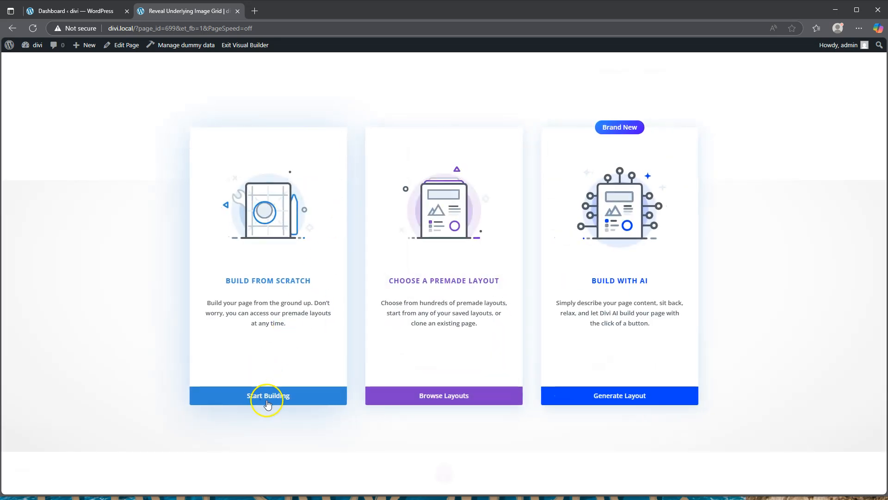
{"action": "left_click", "coordinate": [269, 398]}
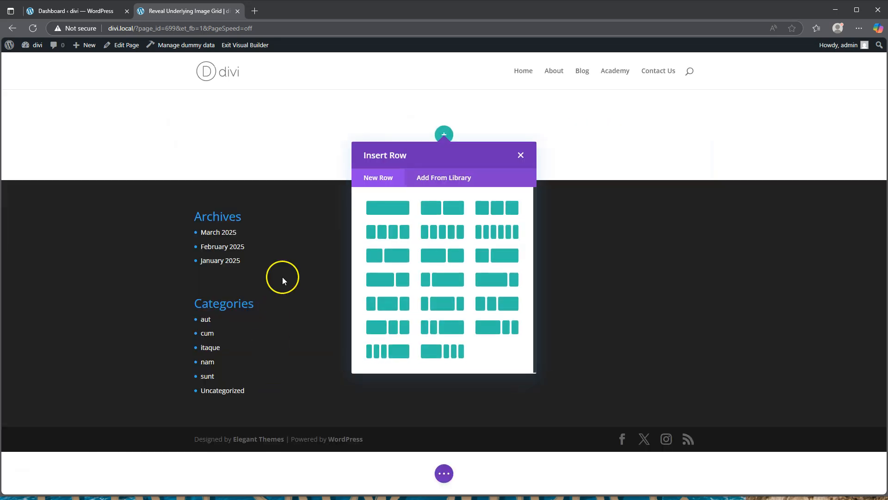
{"action": "left_click", "coordinate": [521, 155]}
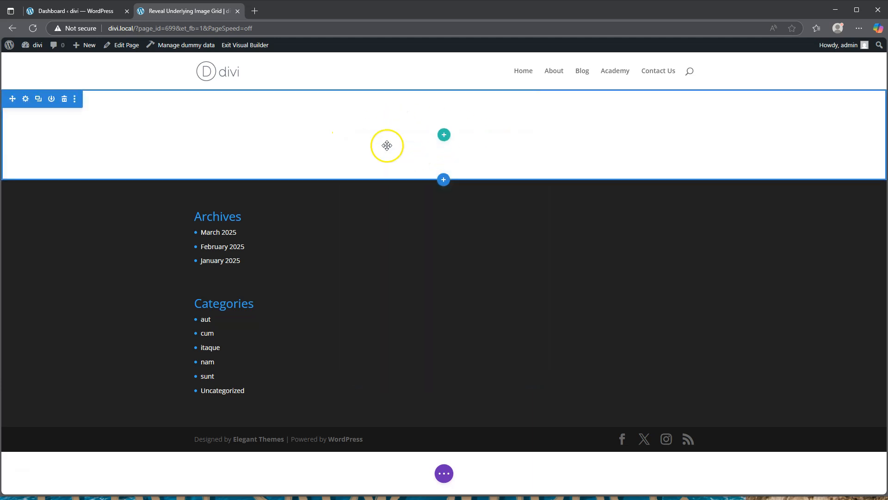
- Set the empty section's background color to #121212
{"action": "left_click", "coordinate": [25, 99]}
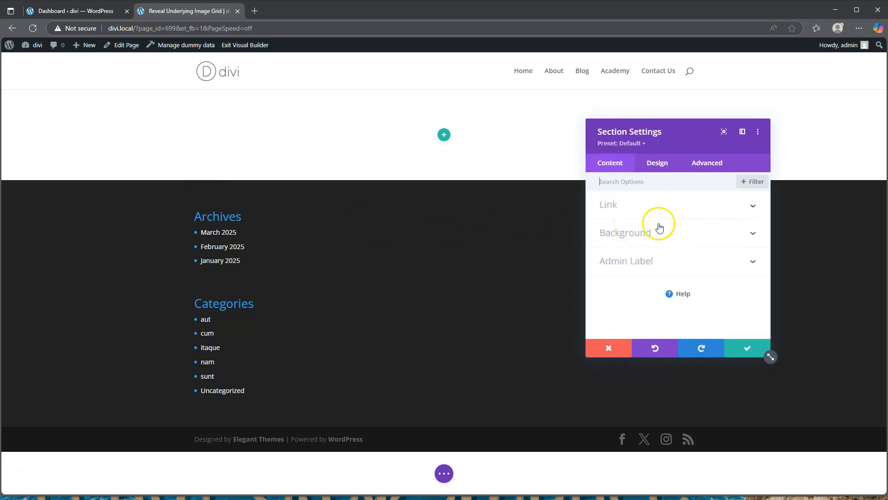
{"action": "left_click", "coordinate": [641, 231]}
{"action": "left_click", "coordinate": [675, 276]}
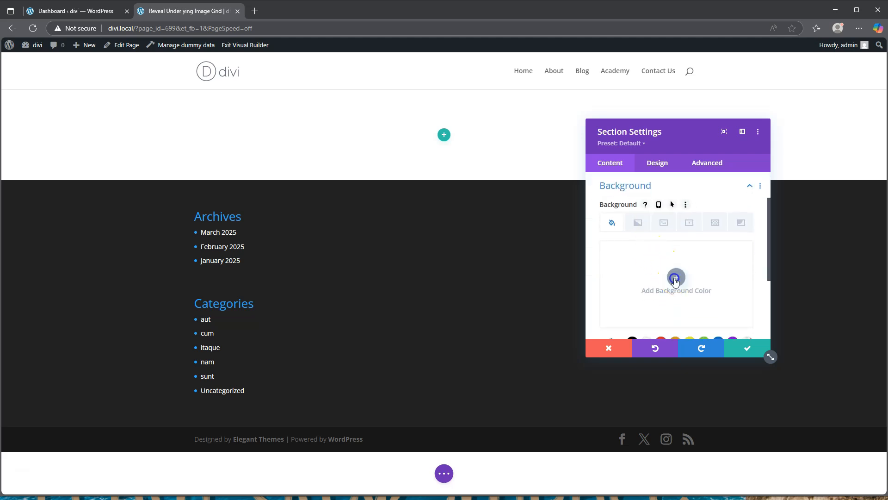
{"action": "left_click", "coordinate": [615, 252]}
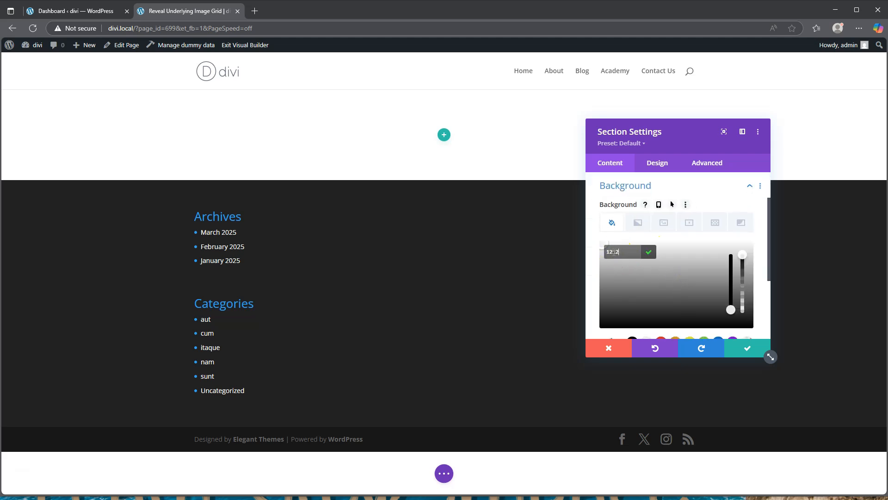
{"action": "left_click", "coordinate": [596, 254]}
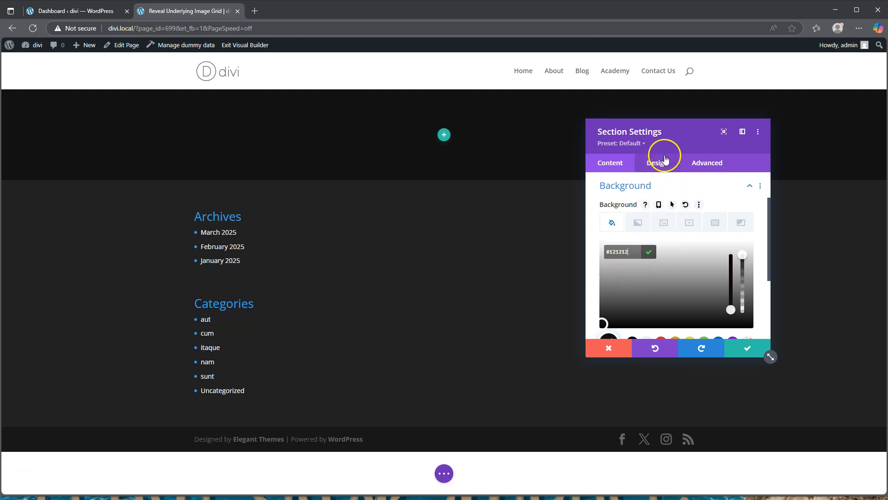
- Set the section's bottom padding to 120vh and save the section settings
{"action": "left_click", "coordinate": [657, 164]}
{"action": "left_click", "coordinate": [630, 289]}
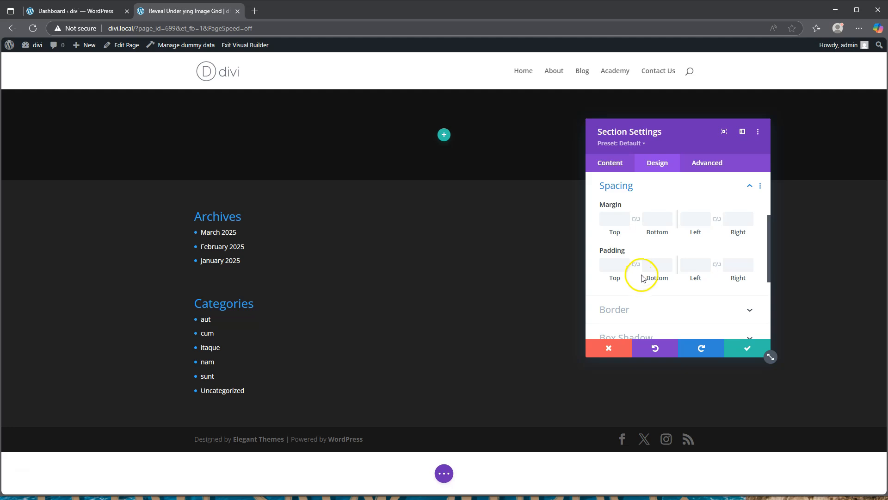
{"action": "left_click", "coordinate": [653, 265]}
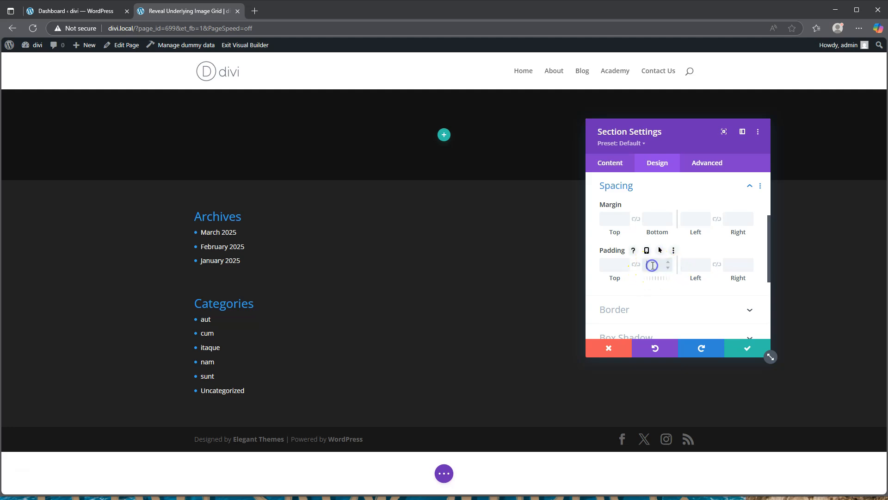
{"action": "type", "text": "120"}
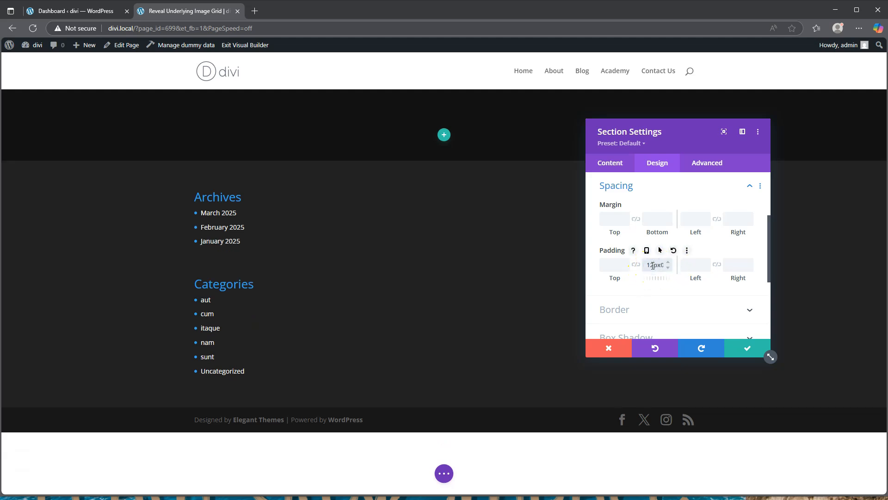
{"action": "type", "text": "vh"}
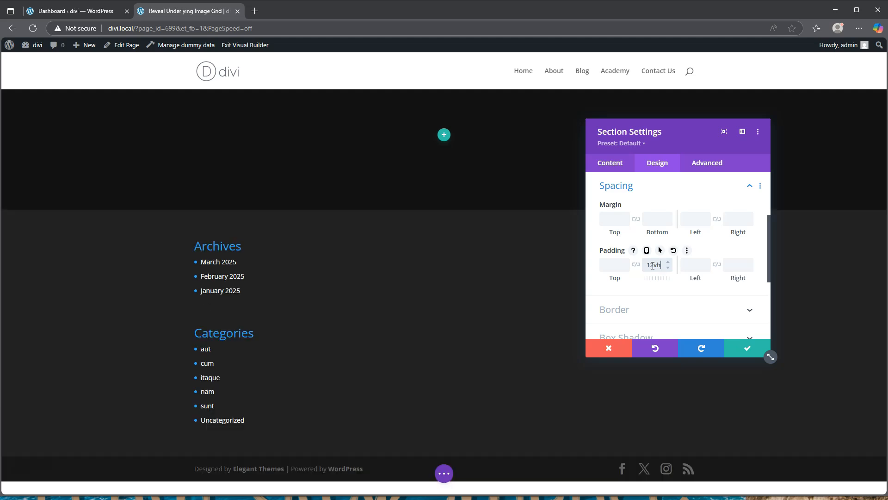
{"action": "left_click", "coordinate": [654, 265]}
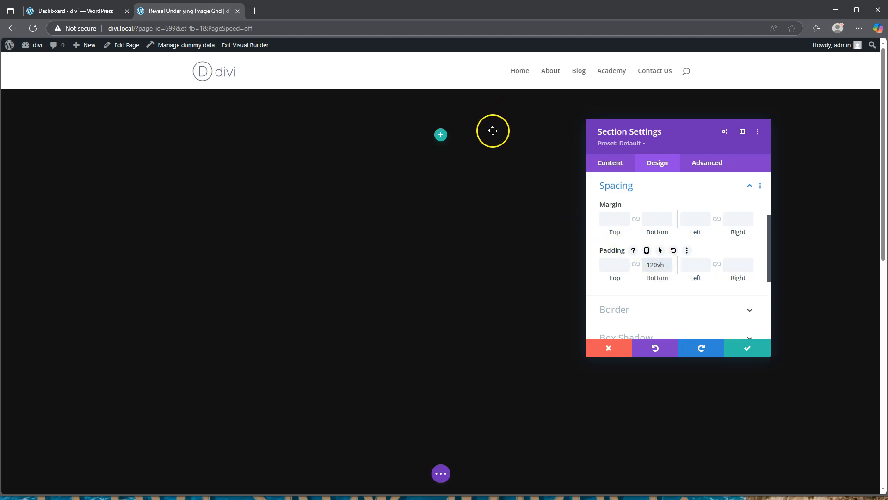
{"action": "scroll", "coordinate": [503, 197], "scroll_direction": "down", "scroll_amount": 5}
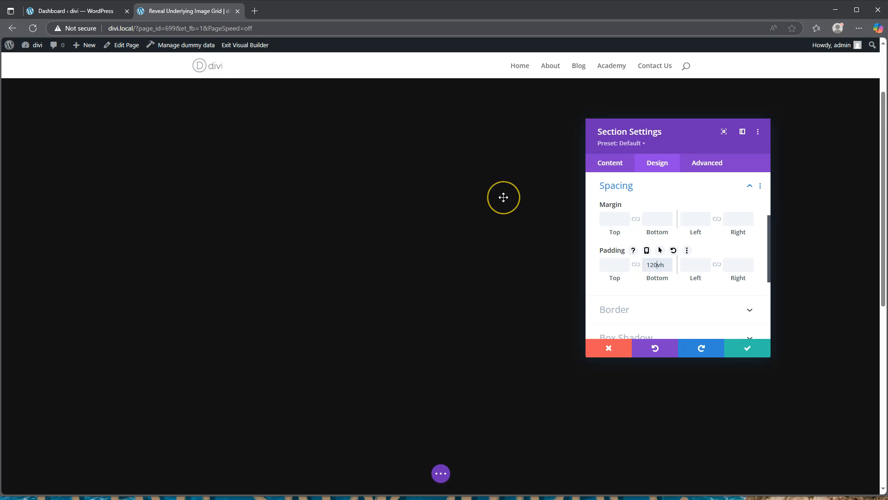
{"action": "scroll", "coordinate": [503, 197], "scroll_direction": "up", "scroll_amount": 5}
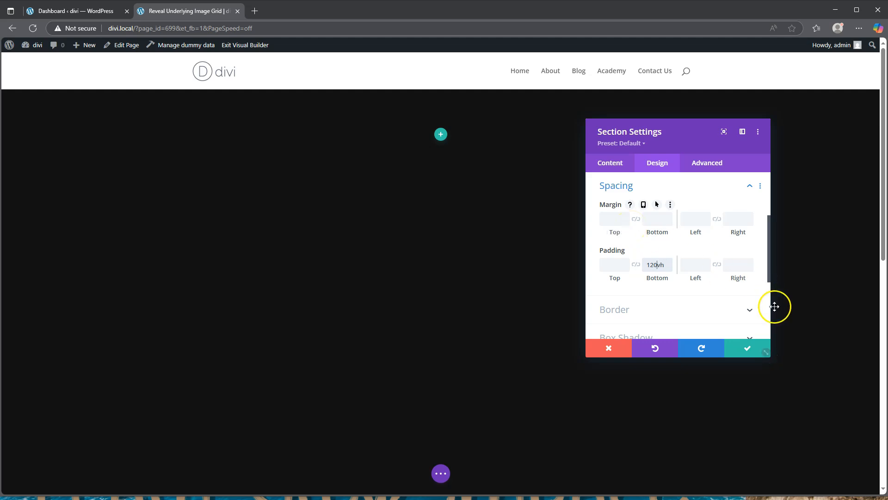
{"action": "left_click", "coordinate": [748, 348]}
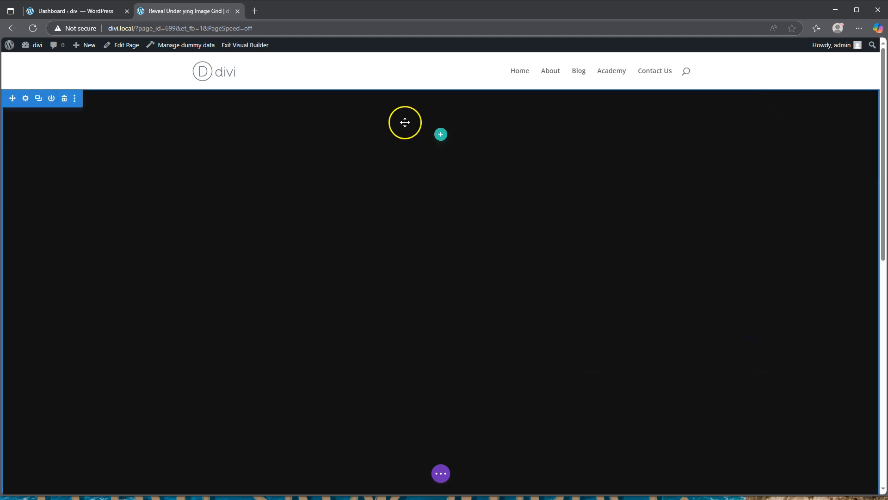
- Insert a row with four equal columns into the section without adding a module
{"action": "left_click", "coordinate": [441, 134]}
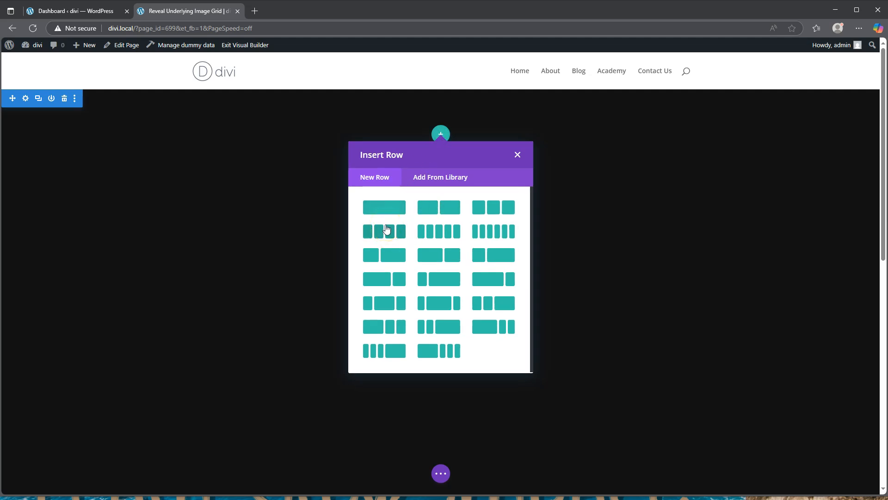
{"action": "left_click", "coordinate": [385, 234]}
{"action": "left_click", "coordinate": [385, 234]}
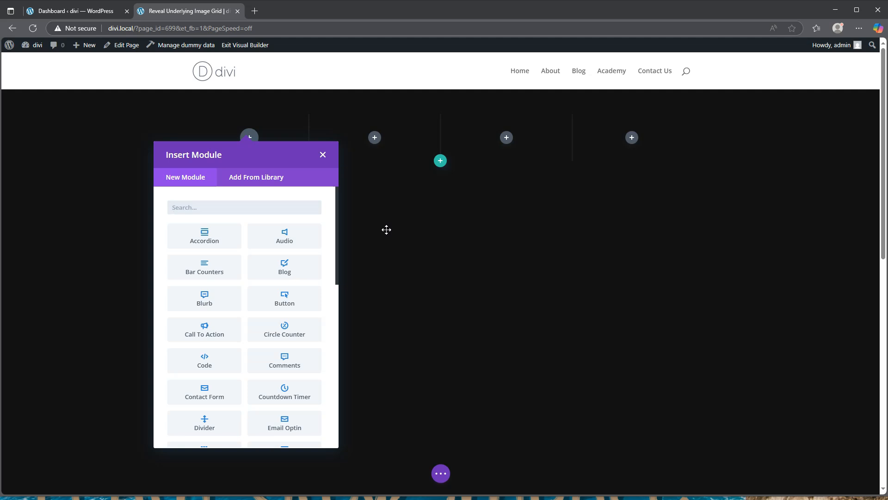
{"action": "left_click", "coordinate": [323, 154]}
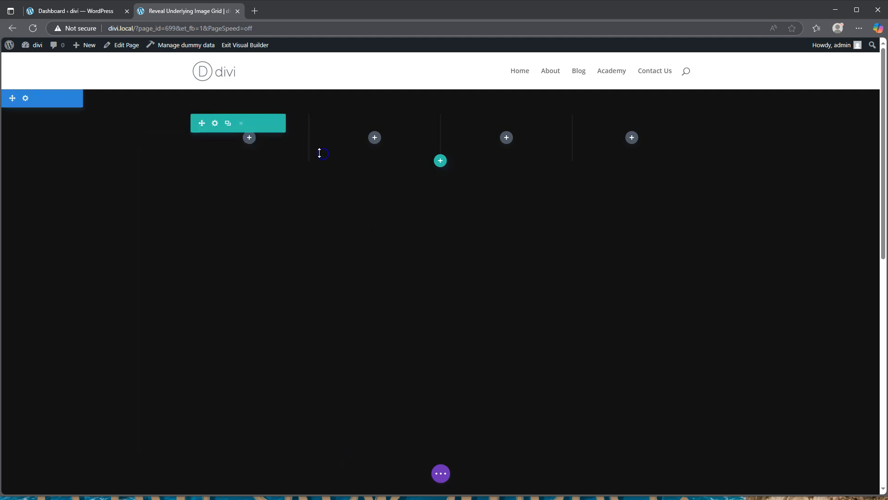
- Enable a custom gutter width for the four-column row and set it to 2
{"action": "left_click", "coordinate": [214, 123]}
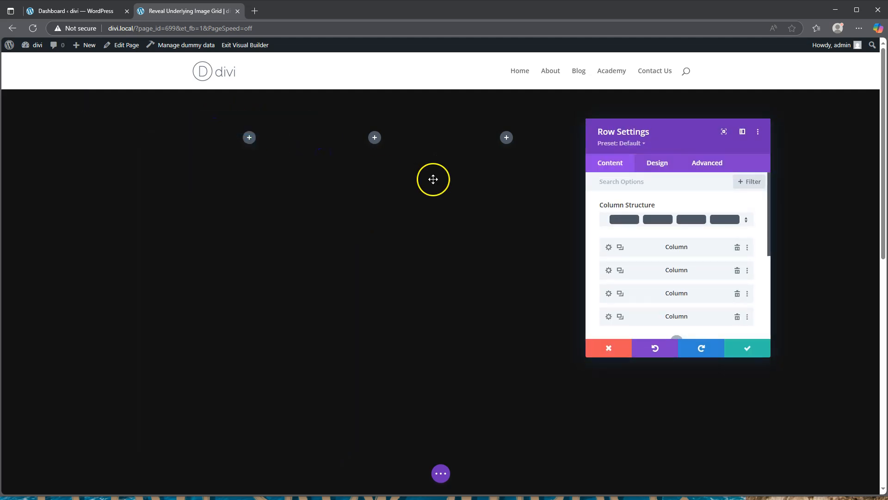
{"action": "left_click", "coordinate": [657, 164]}
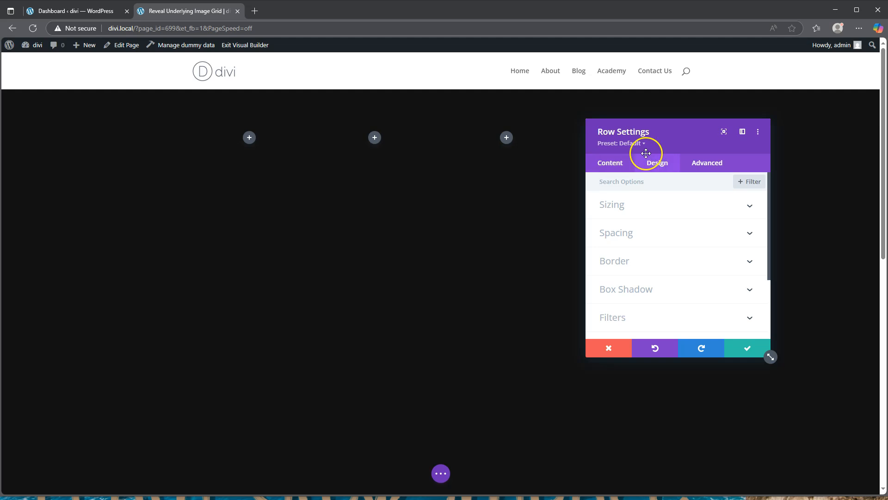
{"action": "left_click", "coordinate": [635, 212]}
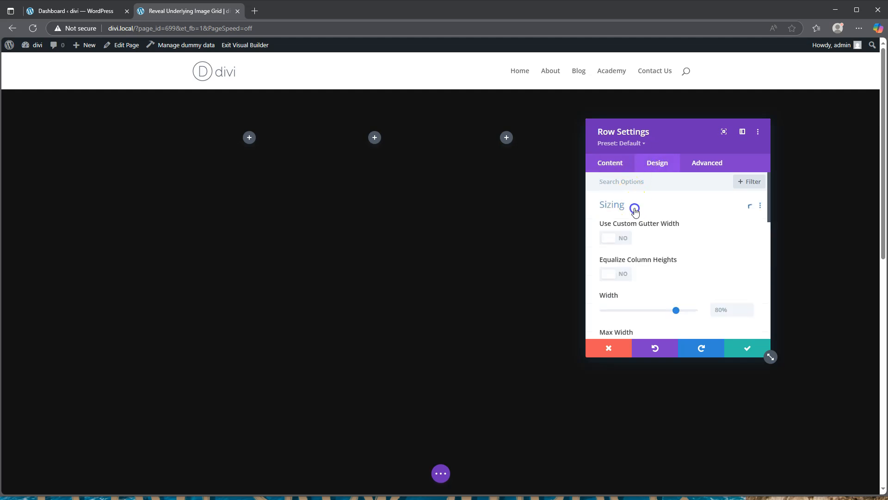
{"action": "left_click", "coordinate": [617, 238]}
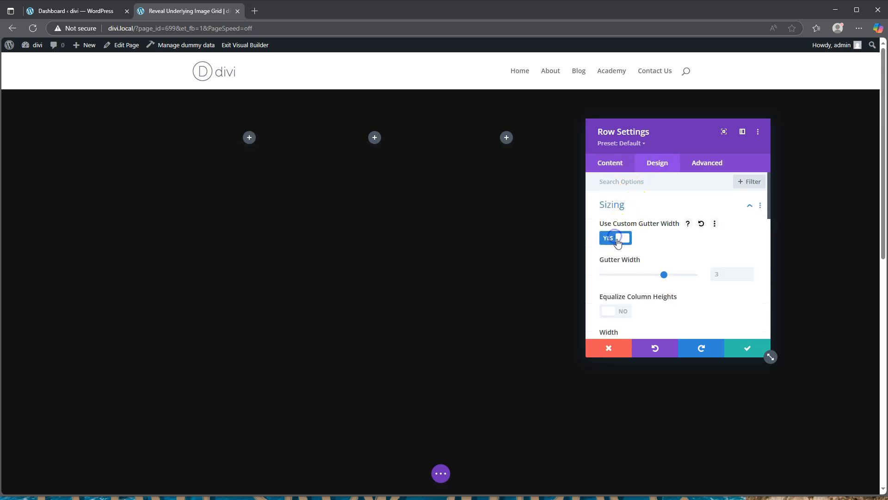
{"action": "left_click", "coordinate": [619, 237]}
{"action": "left_click", "coordinate": [679, 175]}
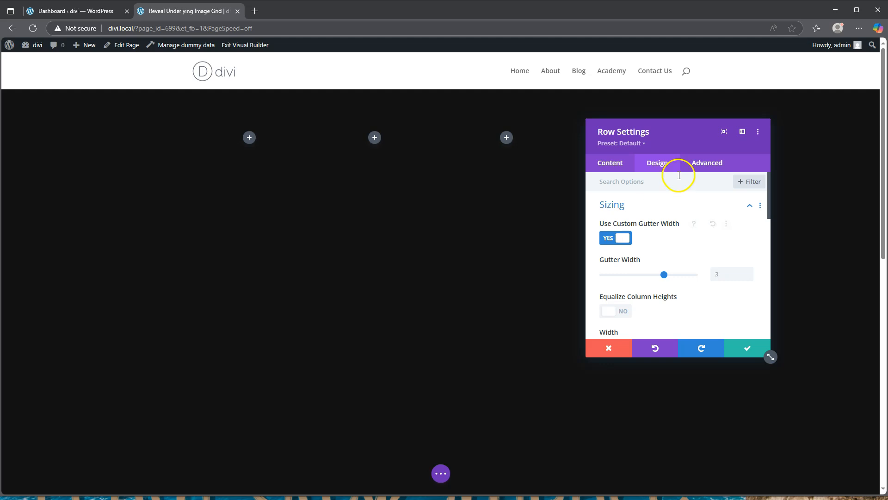
{"action": "left_click_drag", "start_coordinate": [664, 276], "coordinate": [634, 275]}
{"action": "left_click", "coordinate": [548, 173]}
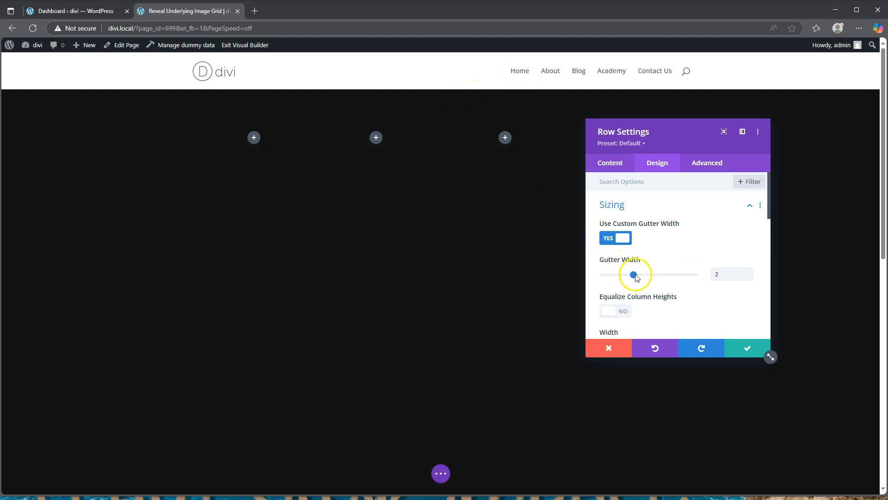
- Set the row's width to 100% and its maximum width to 2580px
{"action": "scroll", "coordinate": [647, 278], "scroll_direction": "down", "scroll_amount": 3}
{"action": "left_click_drag", "start_coordinate": [675, 253], "coordinate": [697, 254]}
{"action": "left_click", "coordinate": [727, 290]}
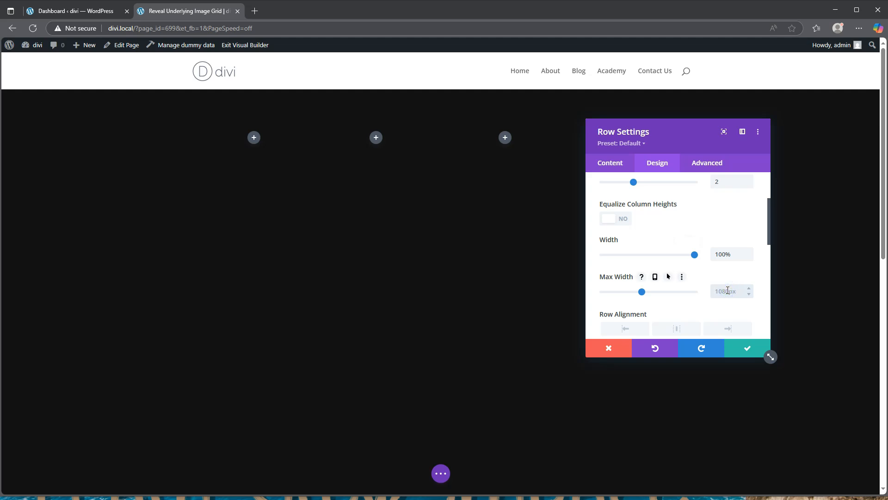
{"action": "type", "text": "2580px"}
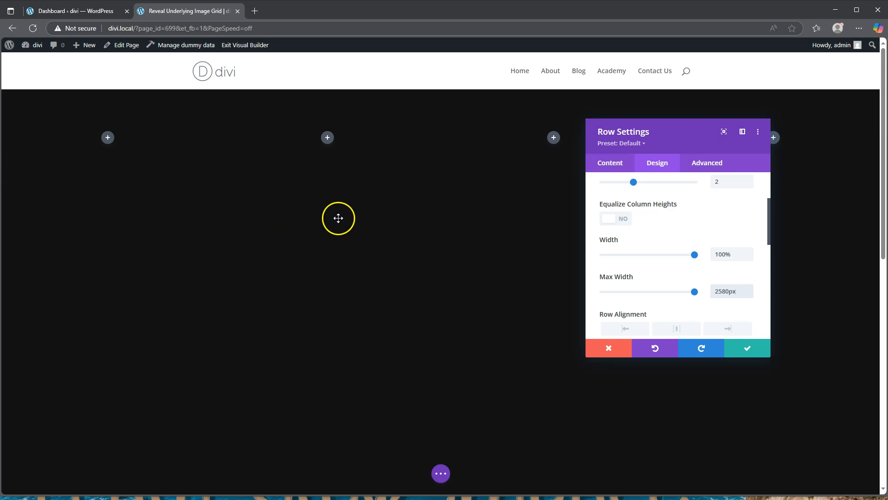
{"action": "scroll", "coordinate": [668, 240], "scroll_direction": "down", "scroll_amount": 3}
{"action": "scroll", "coordinate": [664, 242], "scroll_direction": "down", "scroll_amount": 2}
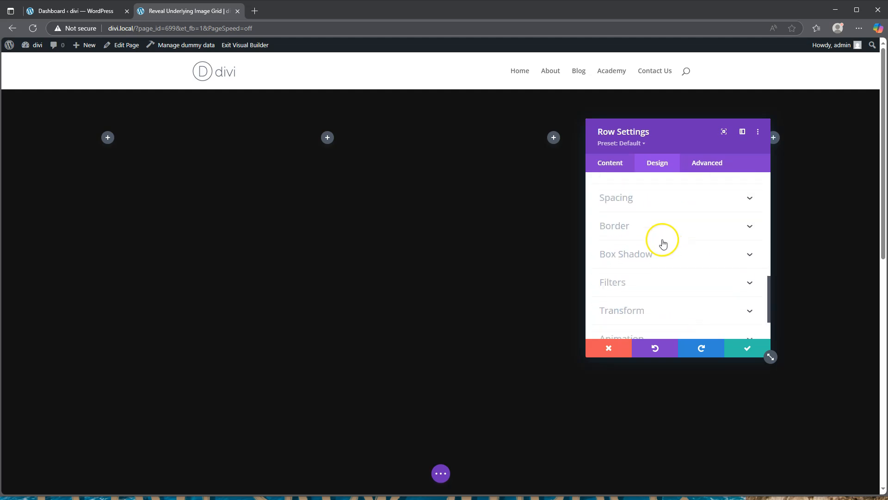
- Set the row's top margin to 10vh for desktop and 5vh for tablet
{"action": "left_click", "coordinate": [640, 199]}
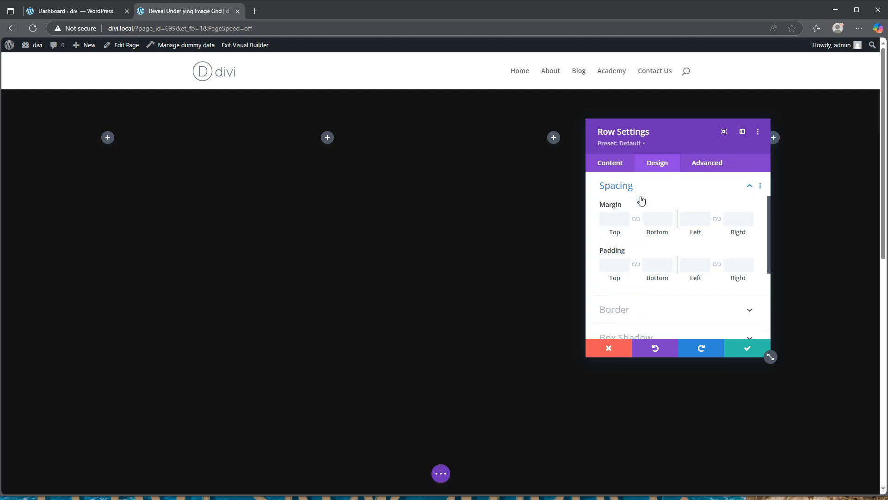
{"action": "mouse_move", "coordinate": [629, 207]}
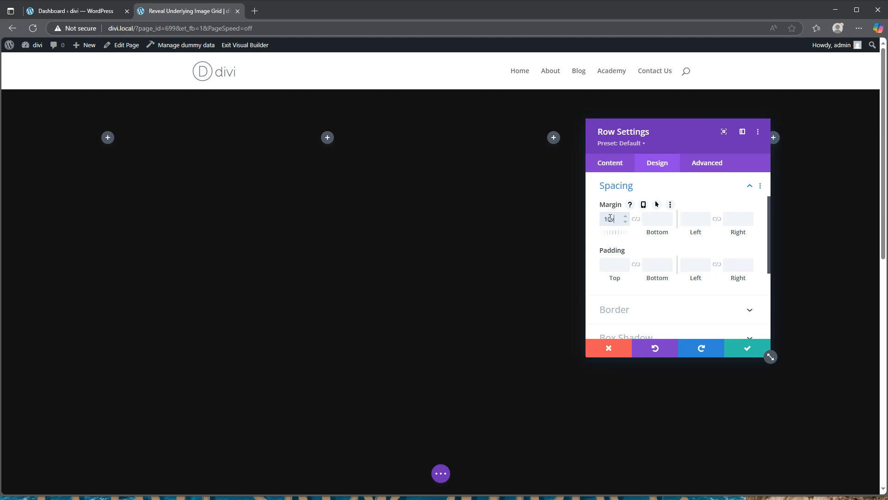
{"action": "left_click", "coordinate": [643, 204]}
{"action": "left_click", "coordinate": [693, 225]}
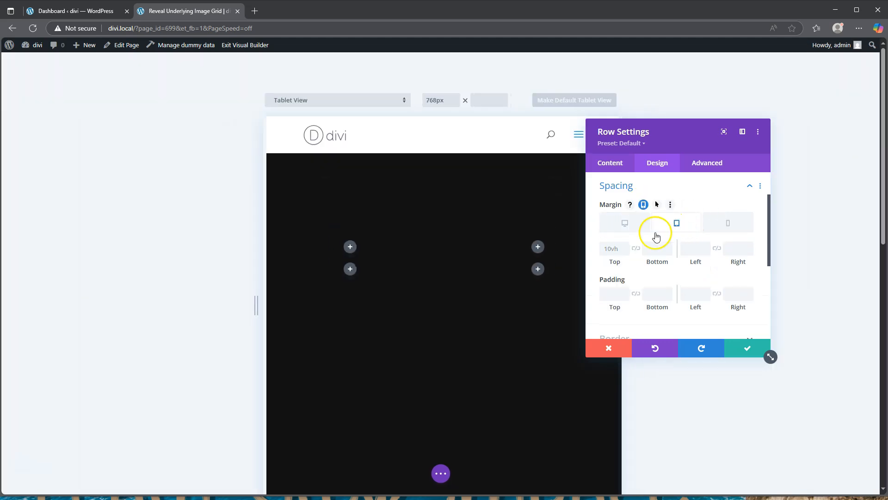
{"action": "left_click", "coordinate": [600, 252]}
{"action": "type", "text": "5"}
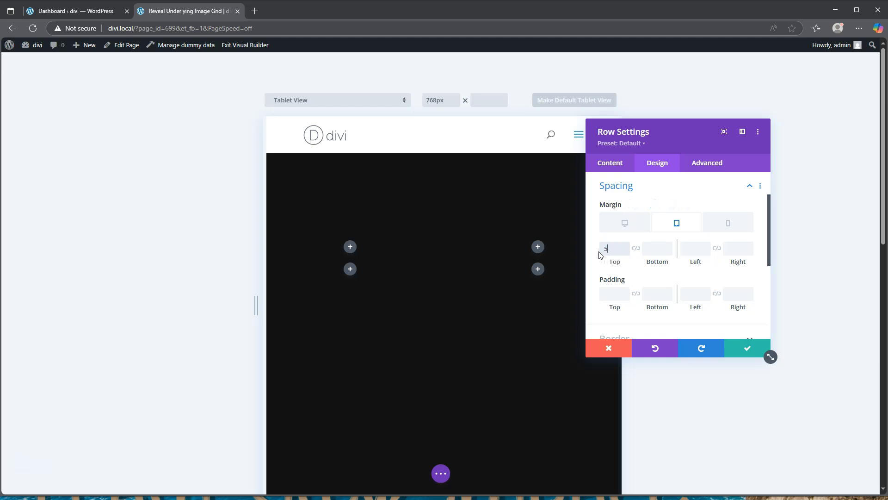
{"action": "type", "text": "vhvh"}
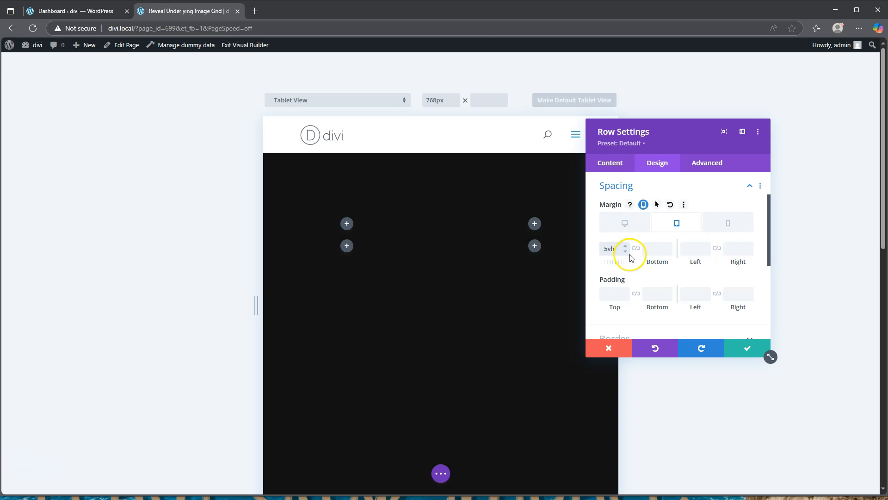
- Set the row's Z Index to 10 and save the row settings
{"action": "left_click", "coordinate": [707, 163]}
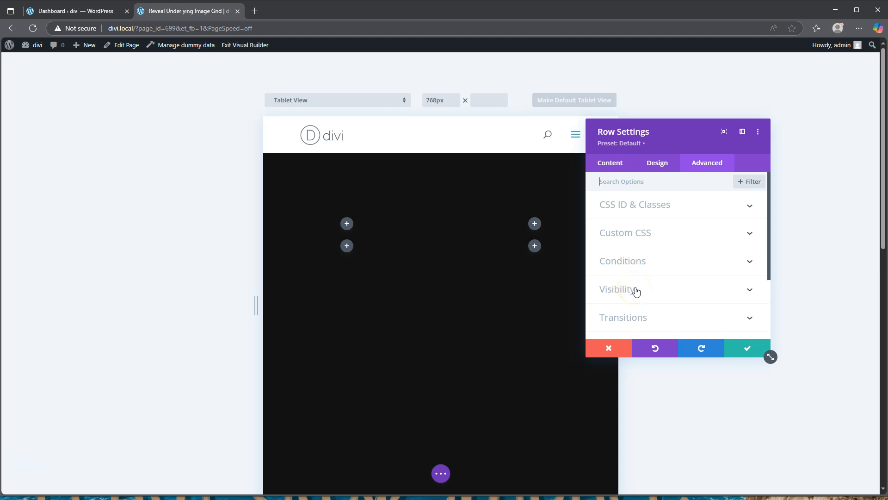
{"action": "scroll", "coordinate": [647, 298], "scroll_direction": "down", "scroll_amount": 1}
{"action": "left_click", "coordinate": [651, 265]}
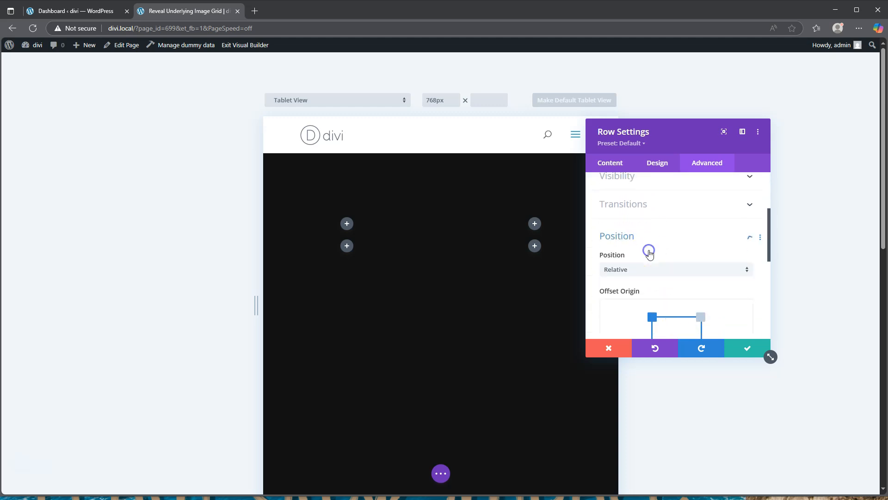
{"action": "scroll", "coordinate": [652, 273], "scroll_direction": "down", "scroll_amount": 3}
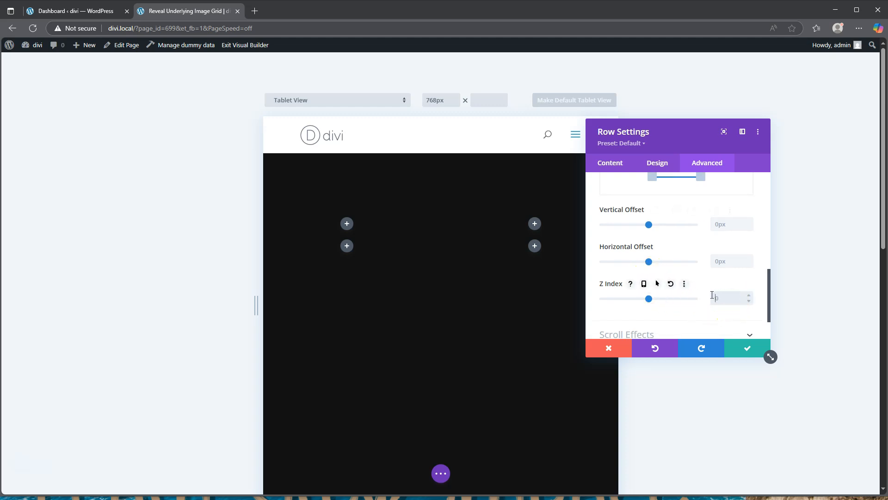
{"action": "left_click", "coordinate": [670, 283]}
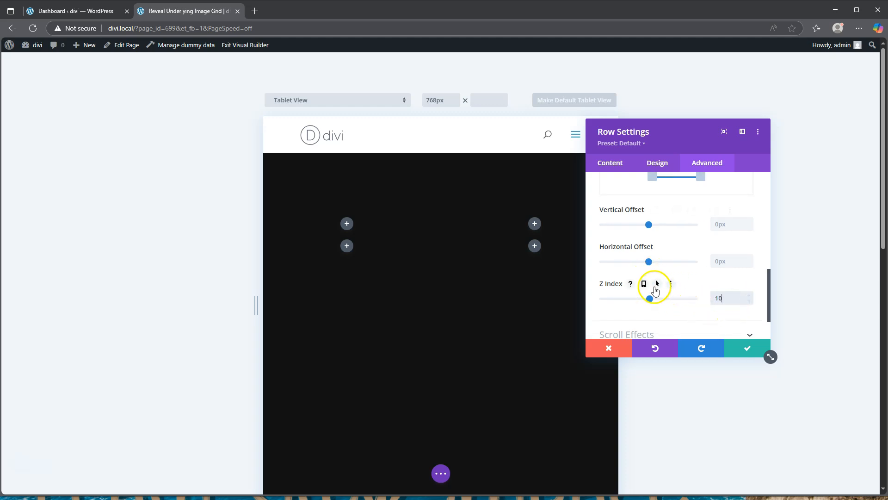
{"action": "left_click", "coordinate": [631, 285]}
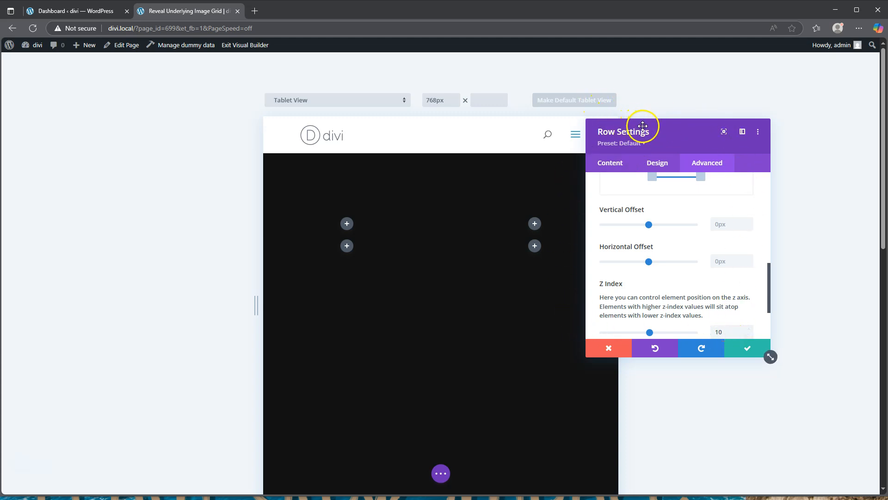
{"action": "left_click_drag", "start_coordinate": [664, 126], "coordinate": [389, 133]}
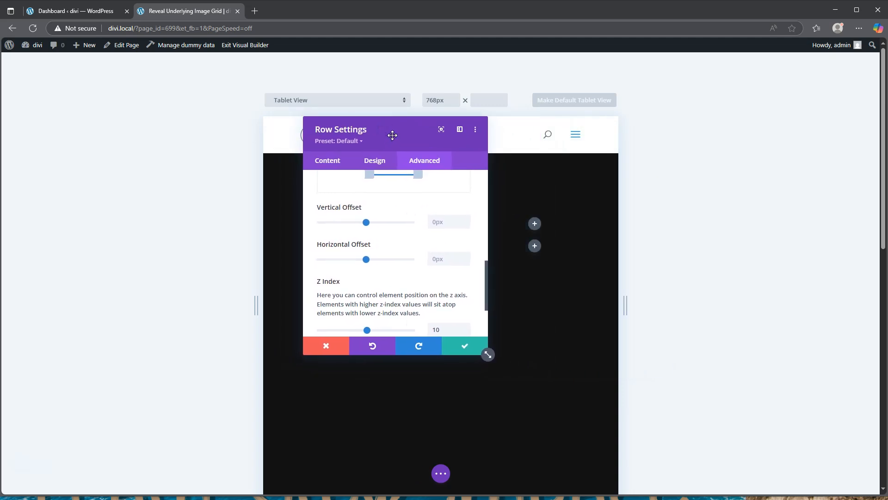
{"action": "left_click_drag", "start_coordinate": [391, 129], "coordinate": [744, 142]}
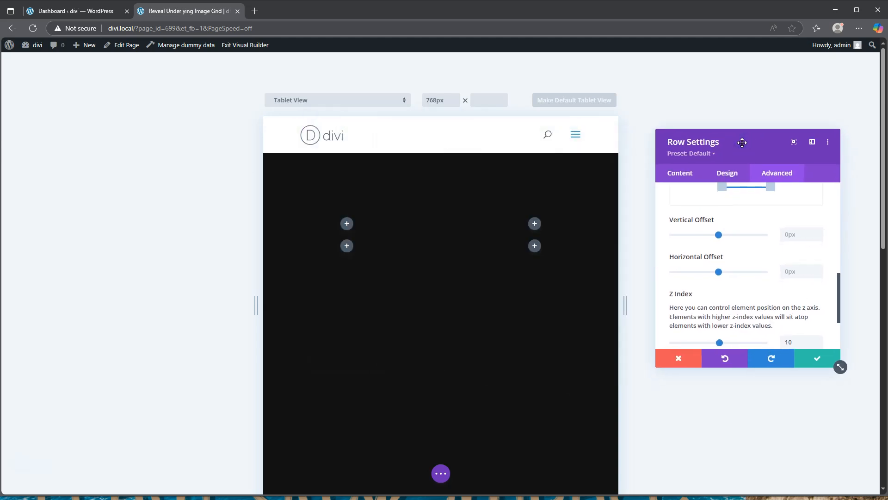
{"action": "left_click", "coordinate": [816, 357]}
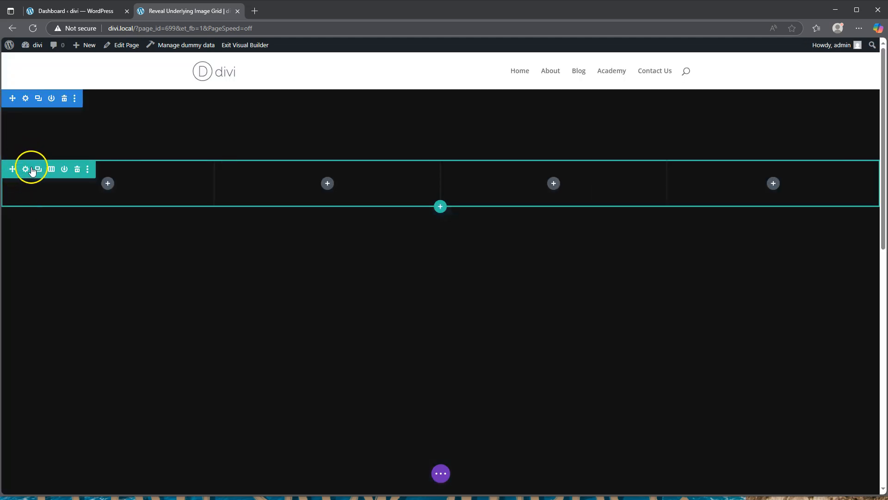
- Enter "width: 50% !important;" and "margin: 0 !important;" as the Main Element CSS of the row's first column
{"action": "left_click", "coordinate": [25, 169]}
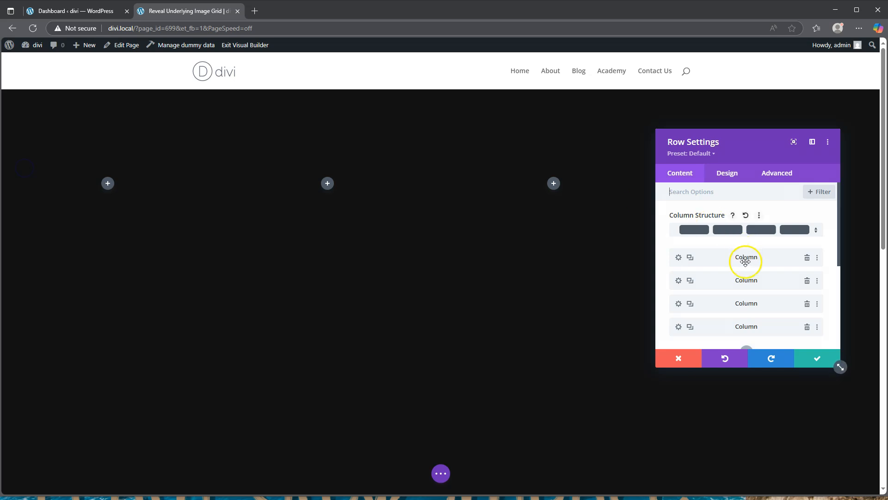
{"action": "scroll", "coordinate": [745, 261], "scroll_direction": "down", "scroll_amount": 1}
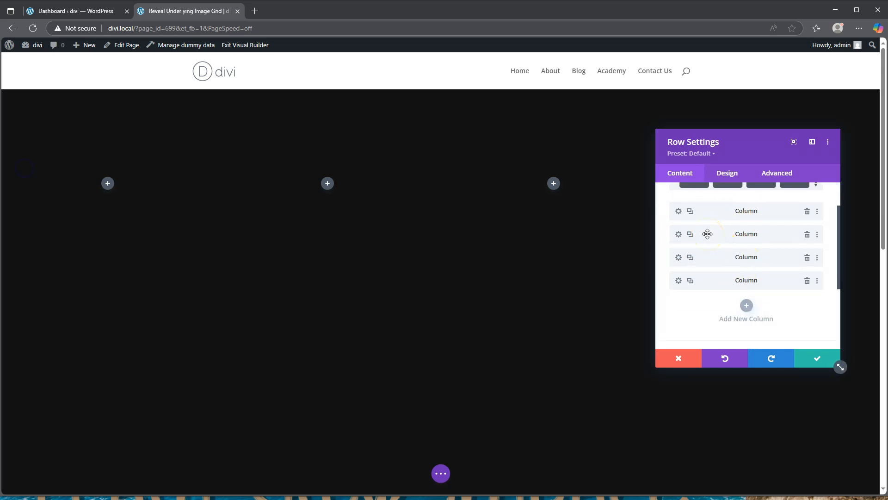
{"action": "left_click", "coordinate": [678, 211]}
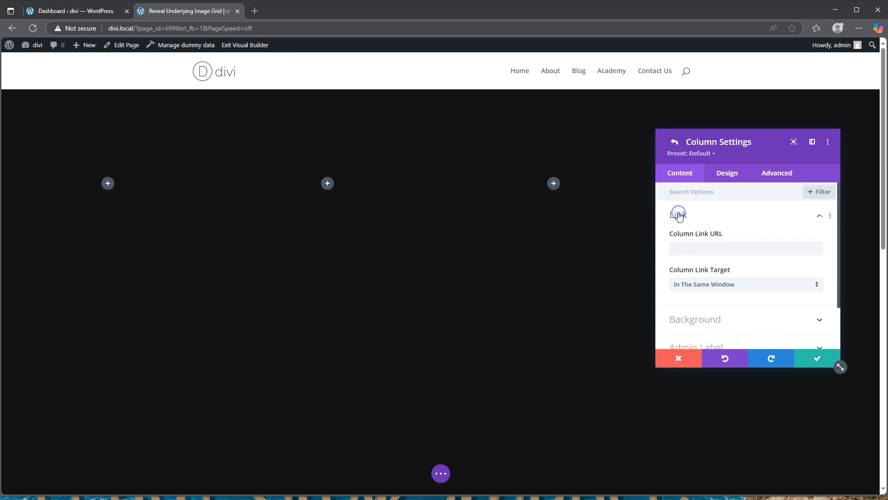
{"action": "left_click", "coordinate": [775, 177]}
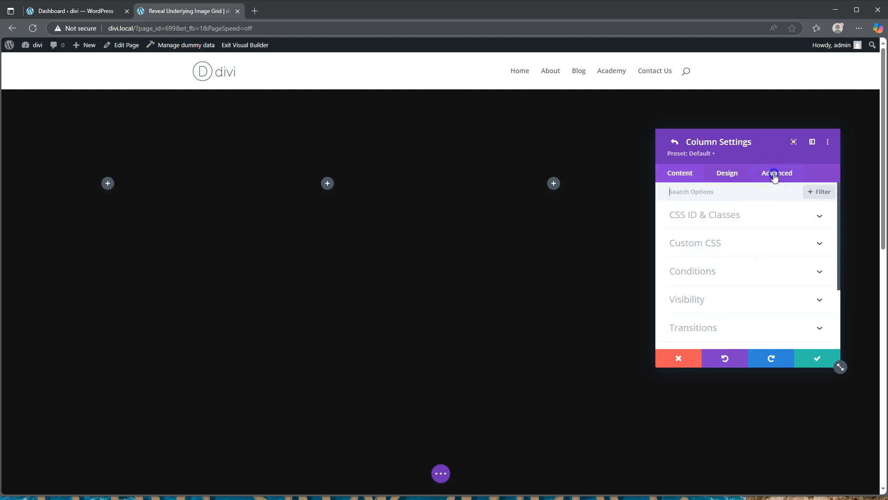
{"action": "left_click", "coordinate": [711, 244]}
{"action": "left_click", "coordinate": [784, 220]}
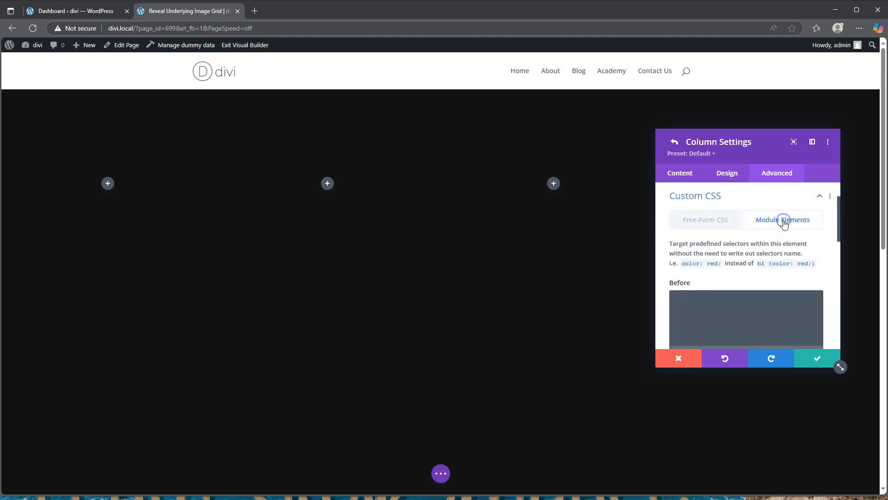
{"action": "scroll", "coordinate": [776, 222], "scroll_direction": "down", "scroll_amount": 2}
{"action": "left_click", "coordinate": [701, 302]}
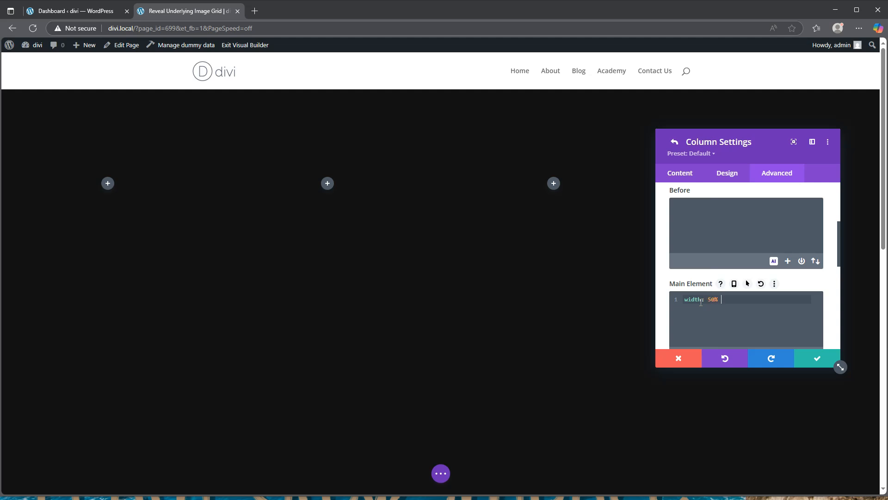
{"action": "type", "text": "portant;"}
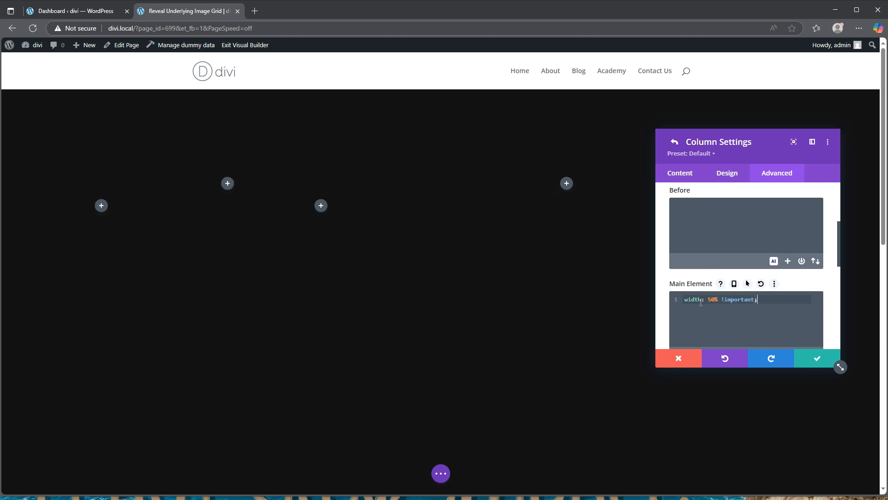
{"action": "key", "text": "Return"}
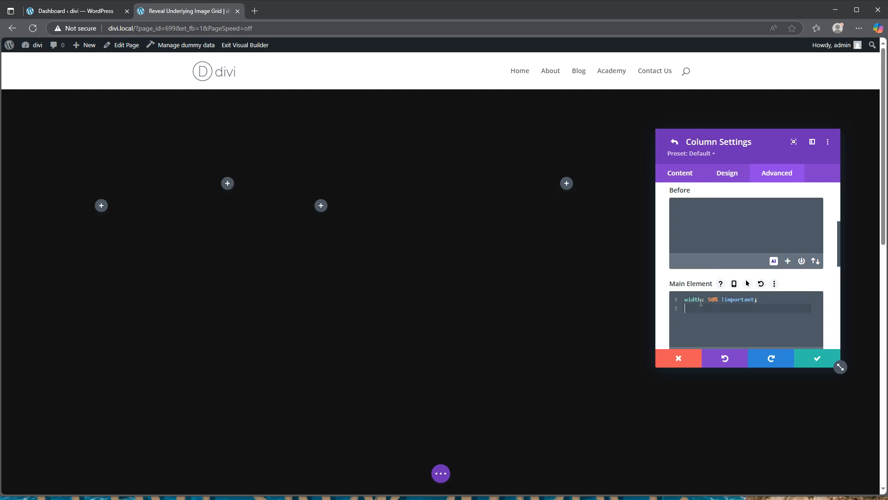
{"action": "type", "text": "margin: 0 !important;"}
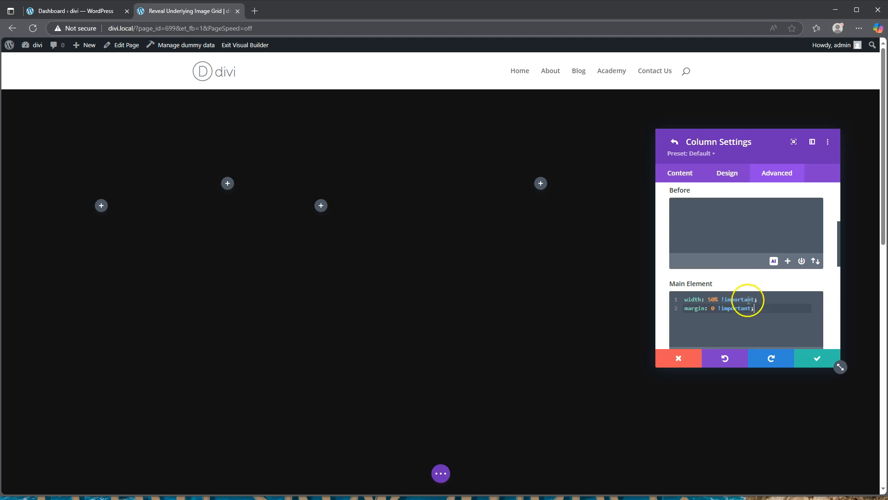
- Move the first column's width and margin rules into its phone-only Main Element CSS and save the column settings
{"action": "left_click_drag", "start_coordinate": [754, 308], "coordinate": [668, 302]}
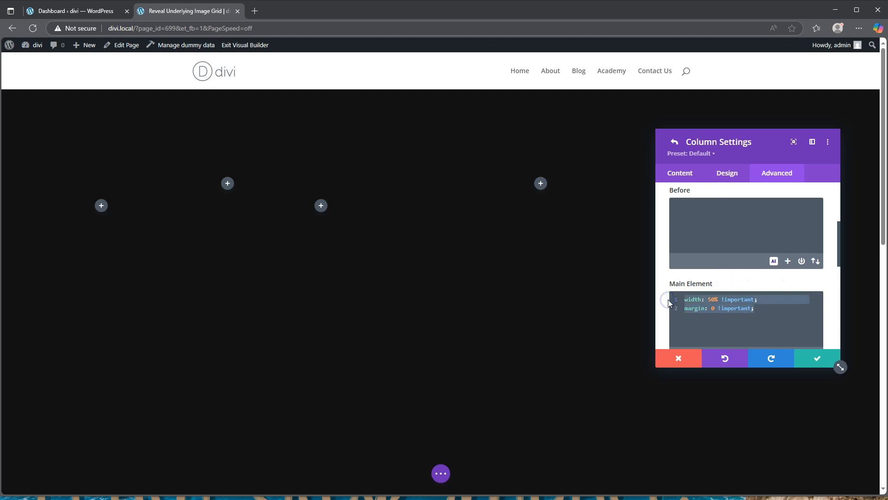
{"action": "key", "text": "ctrl+x"}
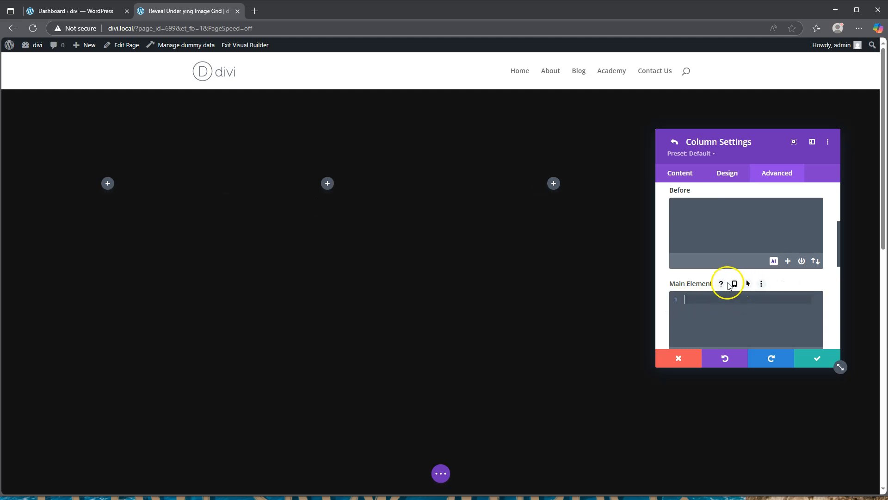
{"action": "left_click", "coordinate": [734, 284]}
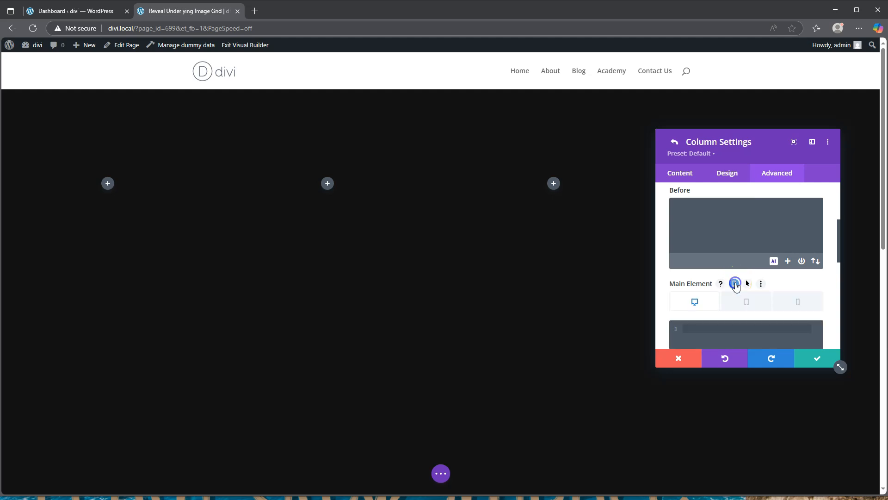
{"action": "left_click", "coordinate": [799, 303]}
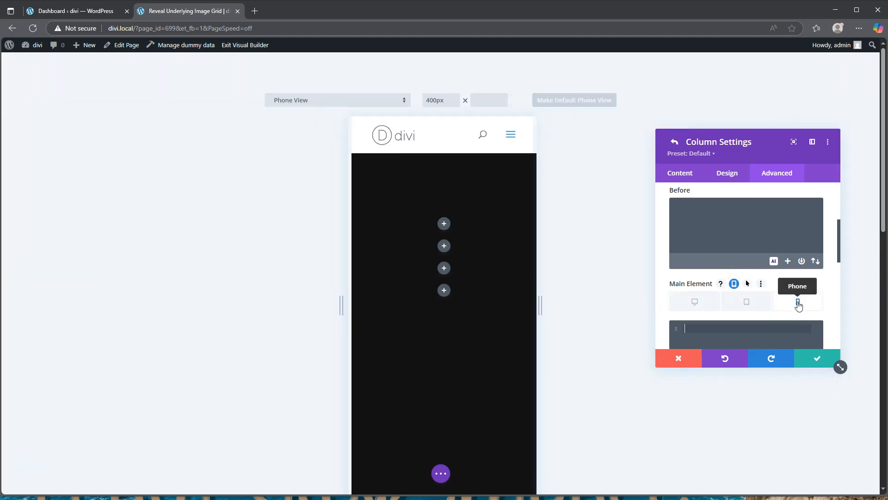
{"action": "scroll", "coordinate": [740, 291], "scroll_direction": "down", "scroll_amount": 2}
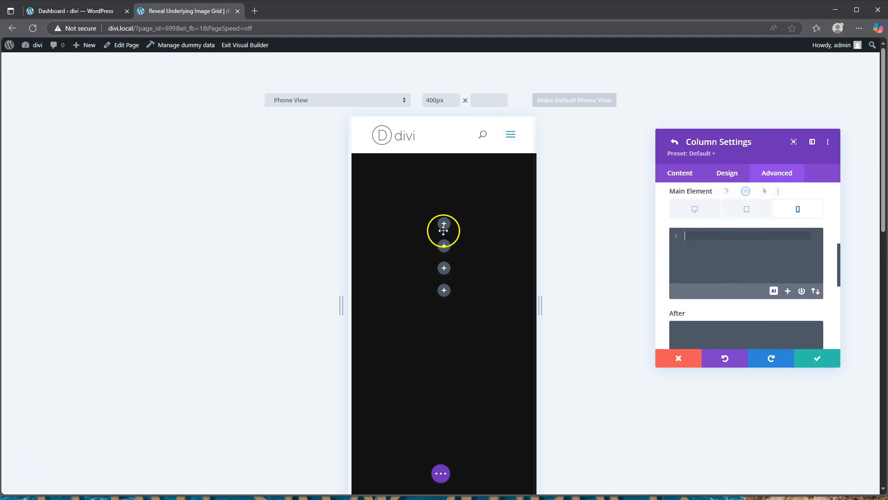
{"action": "key", "text": "ctrl+v"}
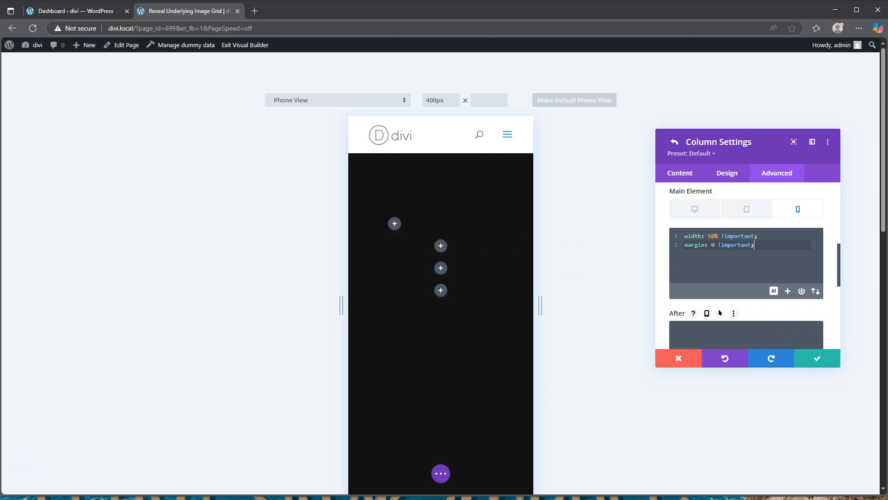
{"action": "left_click", "coordinate": [812, 357]}
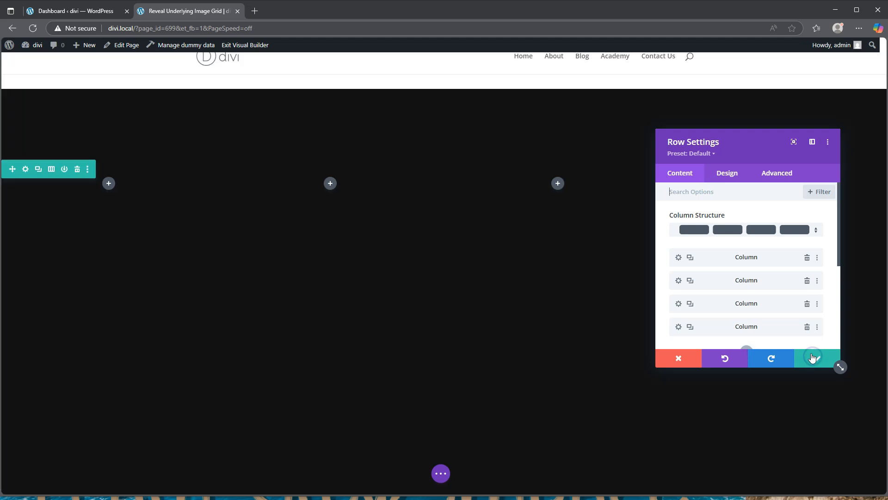
- Paste the "width: 50% !important;" and "margin: 0 !important;" rules into the second column's Main Element CSS
{"action": "left_click", "coordinate": [678, 280]}
{"action": "left_click", "coordinate": [781, 179]}
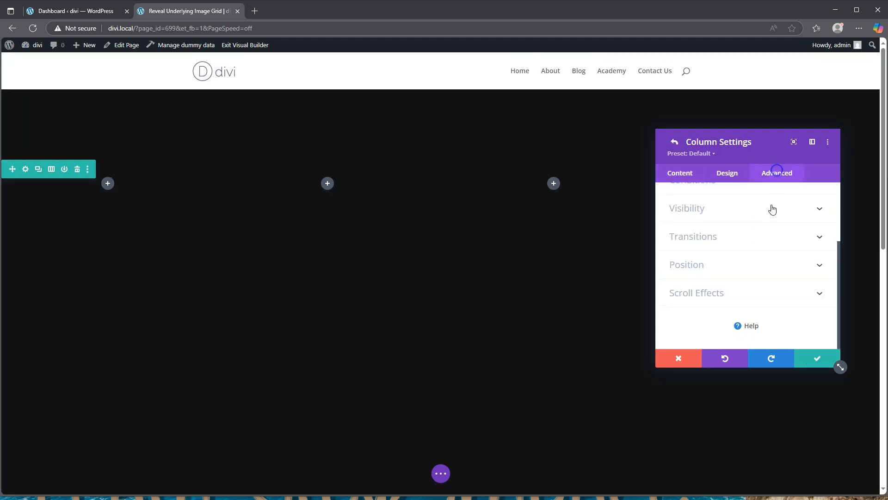
{"action": "scroll", "coordinate": [768, 219], "scroll_direction": "up", "scroll_amount": 2}
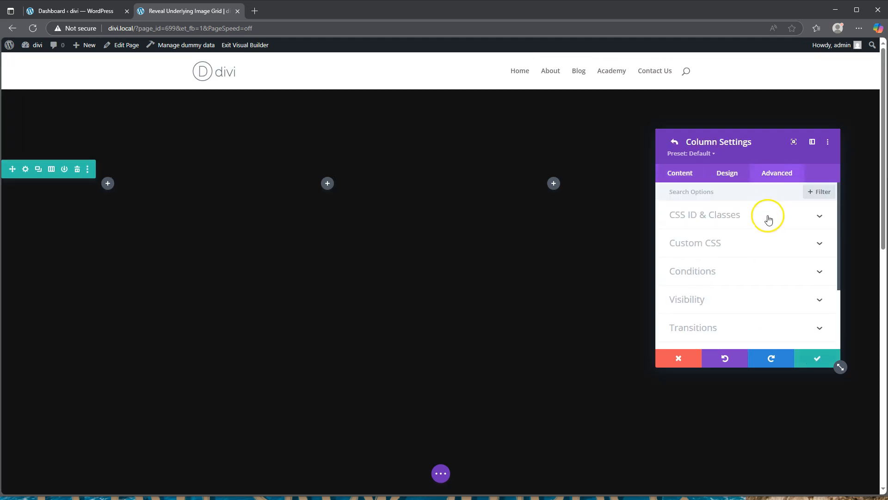
{"action": "left_click", "coordinate": [759, 240]}
{"action": "scroll", "coordinate": [753, 278], "scroll_direction": "down", "scroll_amount": 2}
{"action": "left_click", "coordinate": [689, 303]}
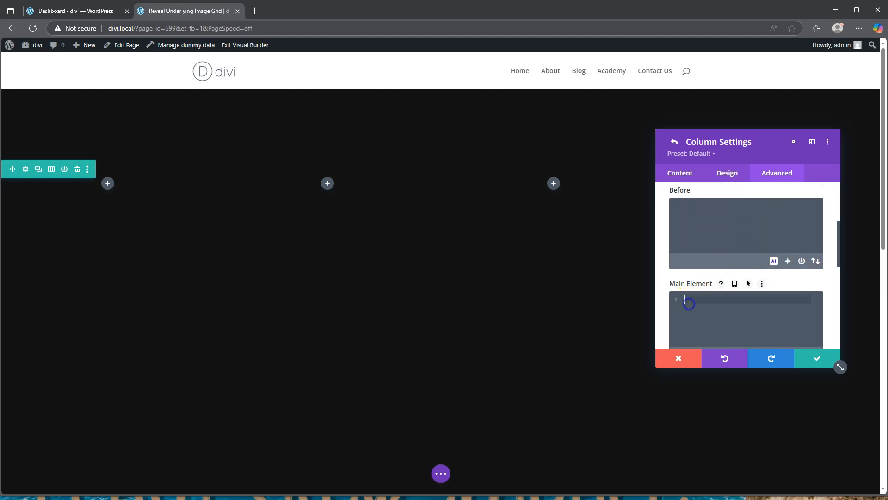
{"action": "key", "text": "ctrl+v"}
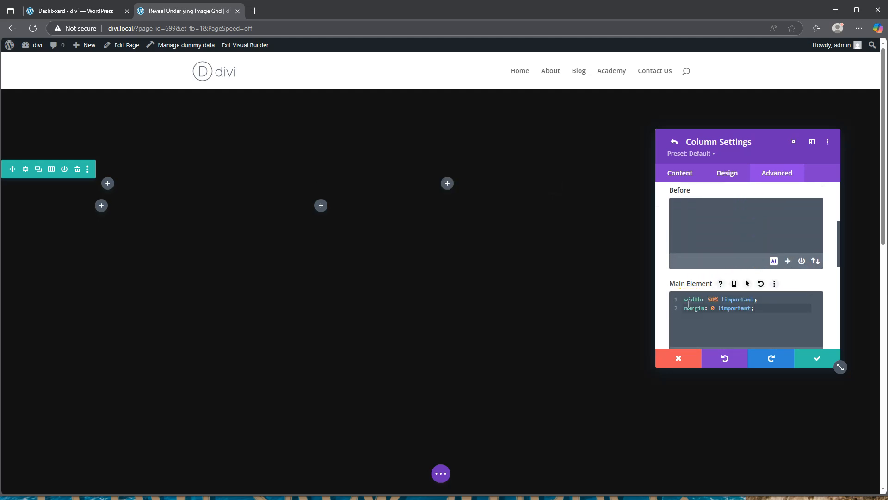
- Move the second column's width and margin rules into its phone-only Main Element CSS and save the column settings
{"action": "left_click_drag", "start_coordinate": [760, 308], "coordinate": [664, 298]}
{"action": "key", "text": "ctrl+c"}
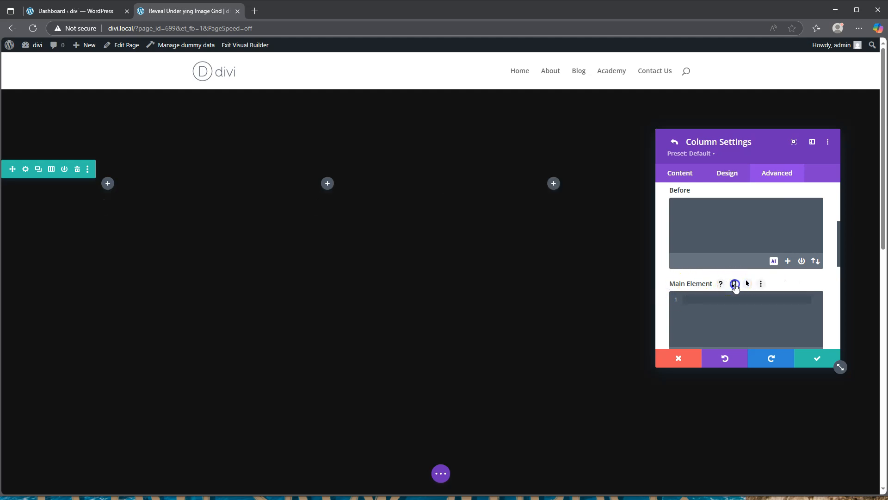
{"action": "left_click", "coordinate": [734, 284]}
{"action": "left_click", "coordinate": [794, 302]}
{"action": "scroll", "coordinate": [709, 282], "scroll_direction": "down", "scroll_amount": 2}
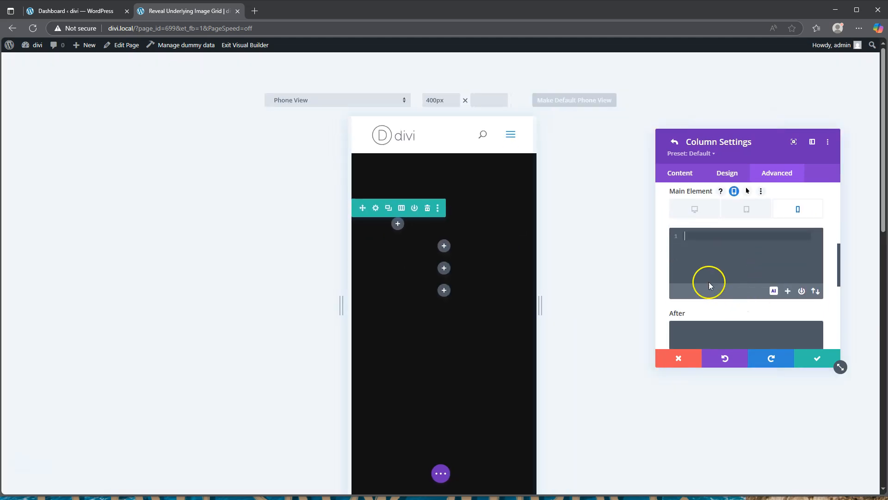
{"action": "left_click", "coordinate": [690, 236]}
{"action": "key", "text": "ctrl+v"}
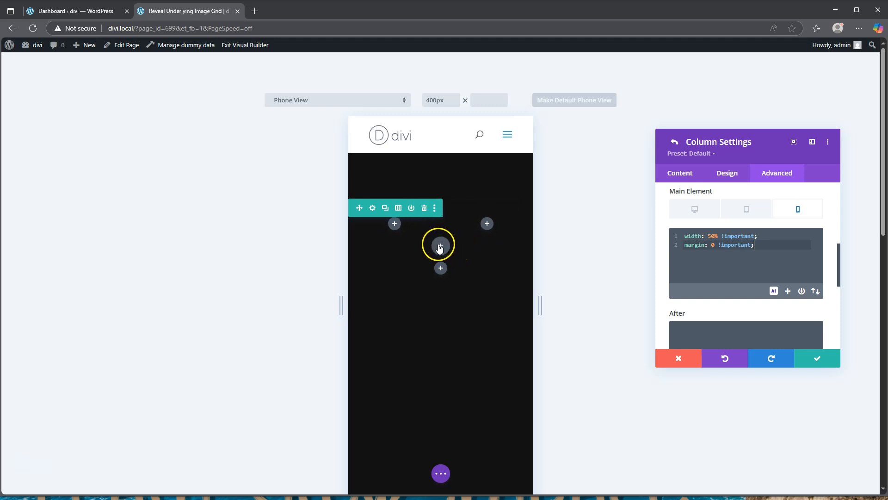
{"action": "left_click", "coordinate": [822, 355]}
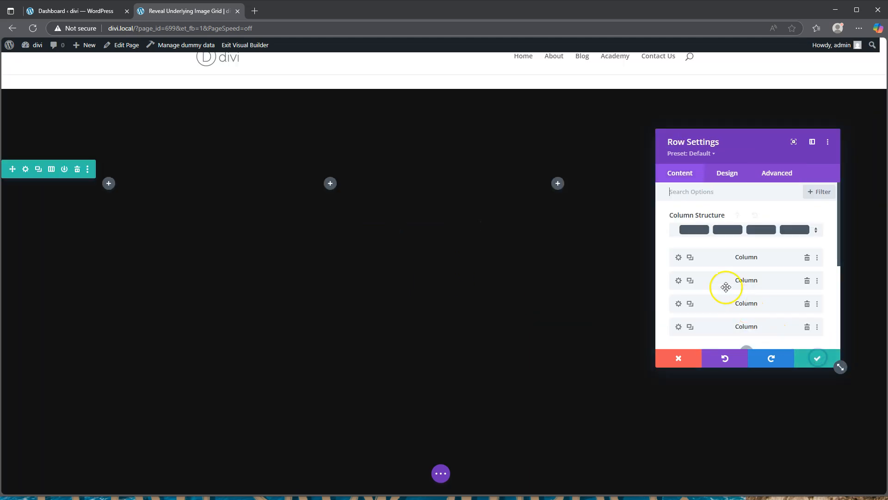
- Paste "width: 50% !important;" and "margin: 0 !important;" into the third column's phone-only Main Element CSS and save the column settings
{"action": "left_click", "coordinate": [679, 305]}
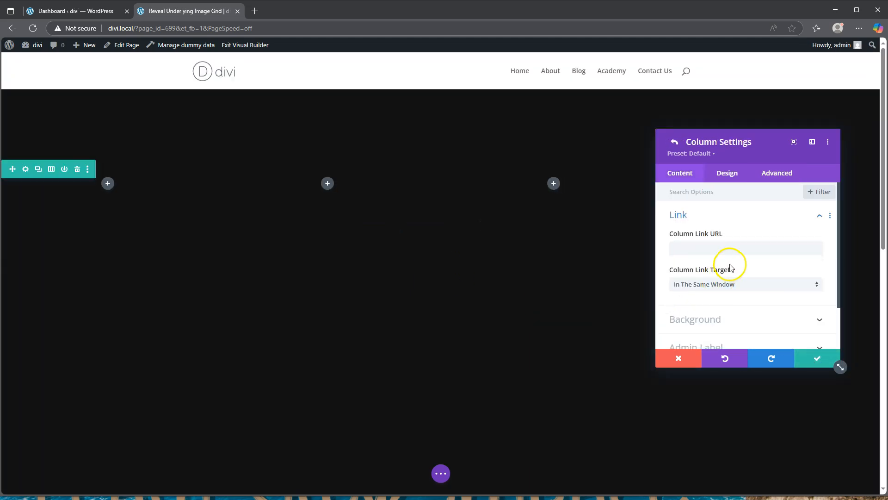
{"action": "left_click", "coordinate": [780, 176]}
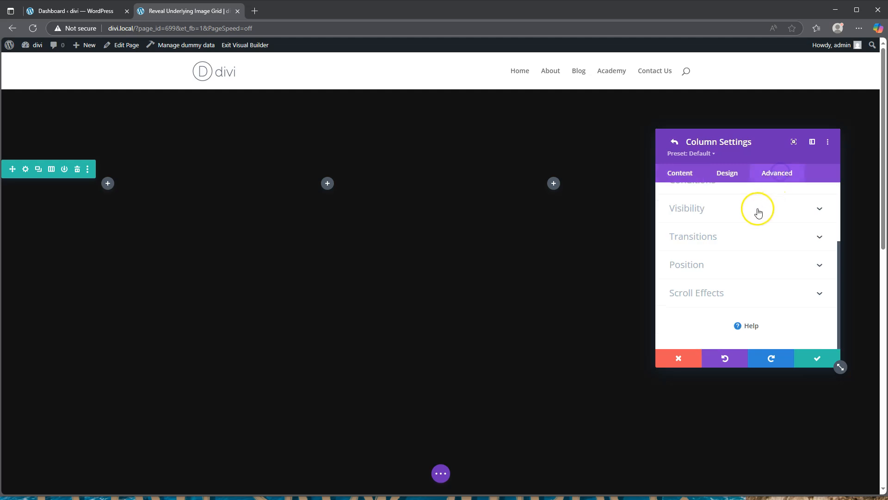
{"action": "scroll", "coordinate": [755, 213], "scroll_direction": "up", "scroll_amount": 3}
{"action": "left_click", "coordinate": [729, 243]}
{"action": "scroll", "coordinate": [728, 241], "scroll_direction": "down", "scroll_amount": 3}
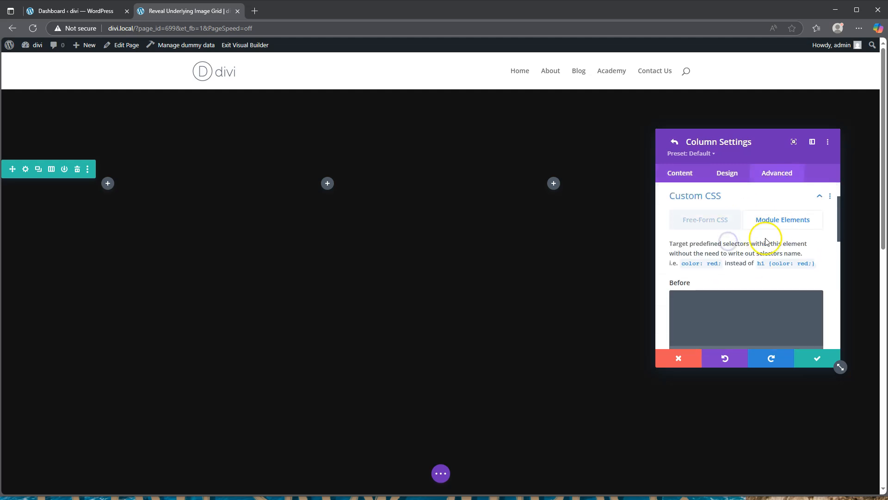
{"action": "left_click", "coordinate": [734, 283]}
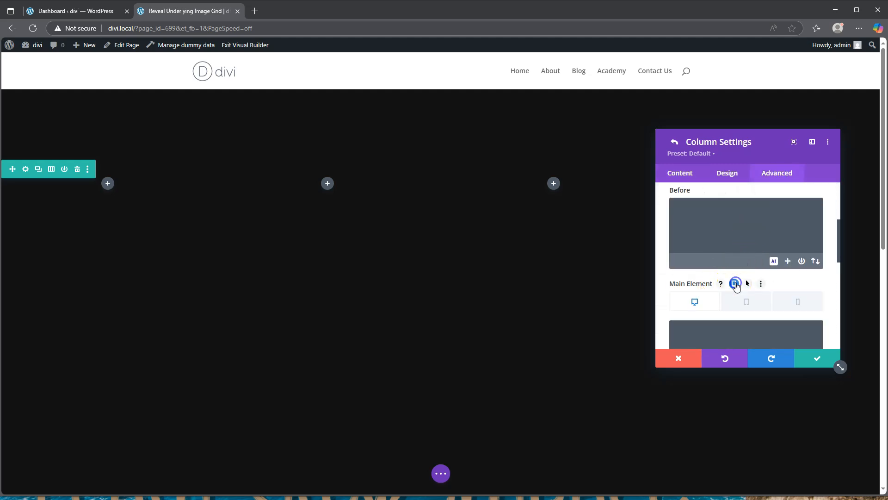
{"action": "left_click", "coordinate": [796, 301]}
{"action": "left_click", "coordinate": [705, 324]}
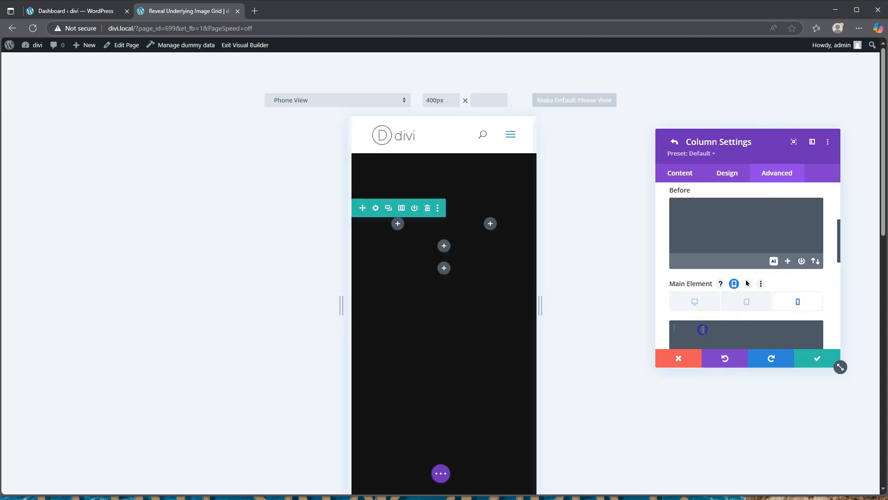
{"action": "key", "text": "ctrl+v"}
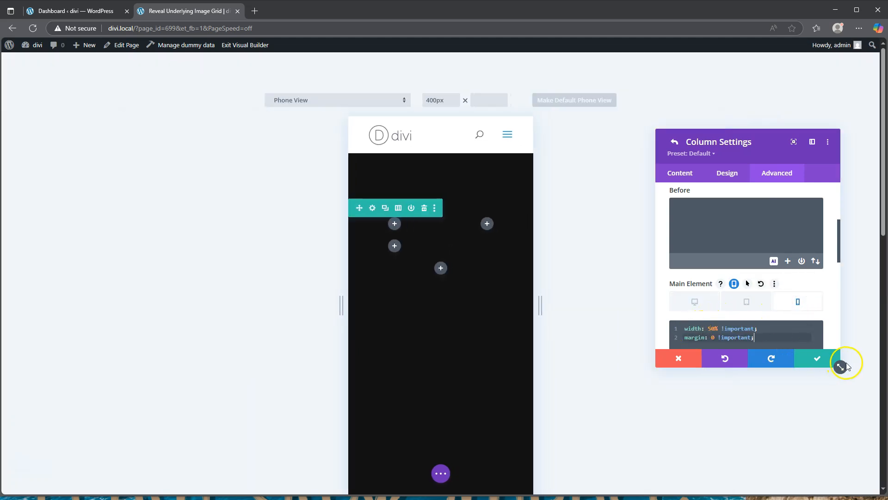
{"action": "left_click", "coordinate": [818, 359]}
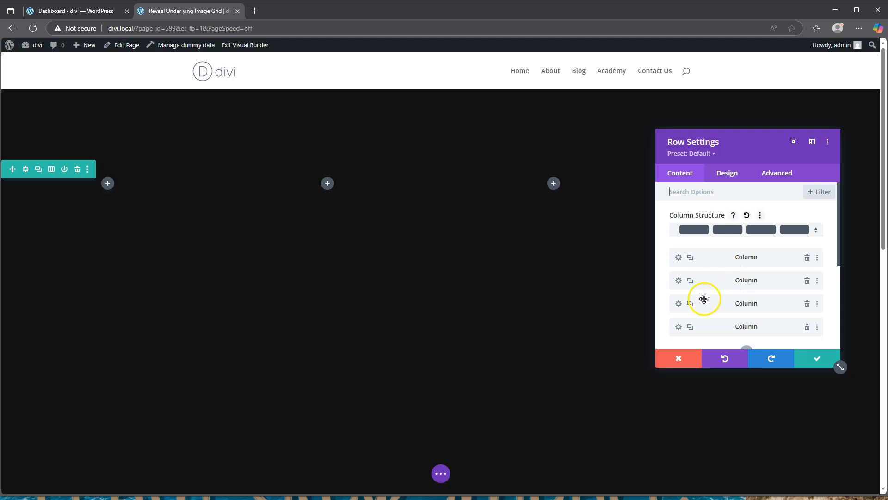
- Paste "width: 50% !important;" and "margin: 0 !important;" into the fourth column's phone-only Main Element CSS and save the column settings
{"action": "left_click", "coordinate": [679, 327]}
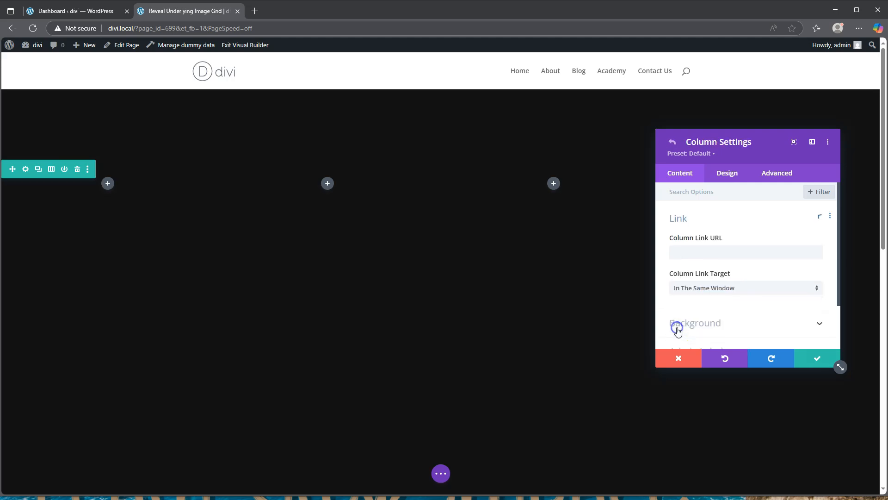
{"action": "left_click", "coordinate": [779, 180]}
{"action": "scroll", "coordinate": [735, 246], "scroll_direction": "up", "scroll_amount": 3}
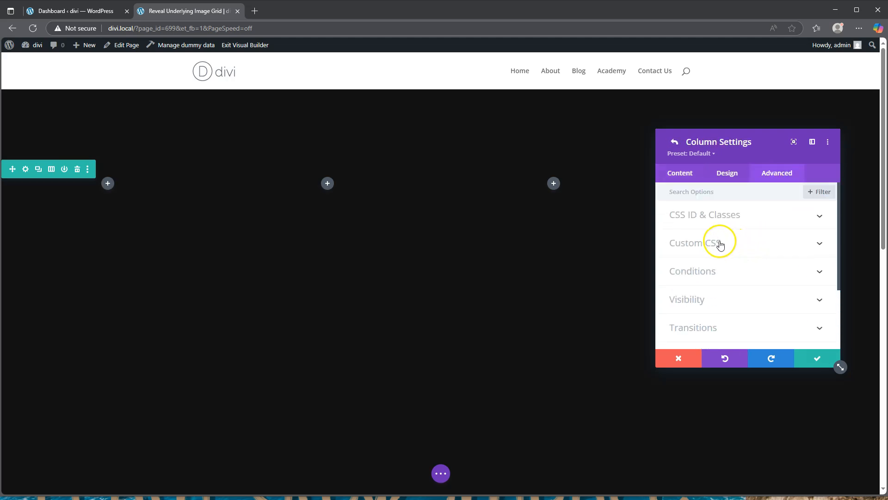
{"action": "left_click", "coordinate": [719, 244]}
{"action": "scroll", "coordinate": [768, 261], "scroll_direction": "down", "scroll_amount": 3}
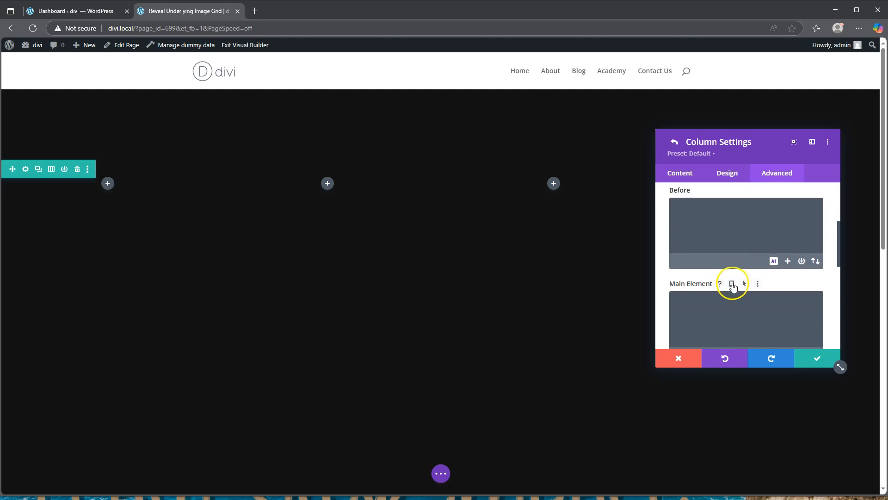
{"action": "left_click", "coordinate": [732, 285]}
{"action": "left_click", "coordinate": [792, 305]}
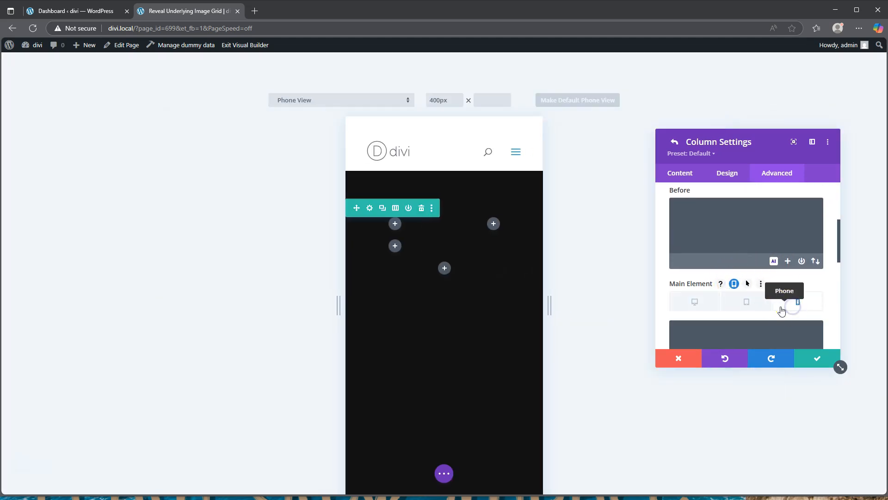
{"action": "left_click", "coordinate": [726, 328]}
{"action": "key", "text": "ctrl+v"}
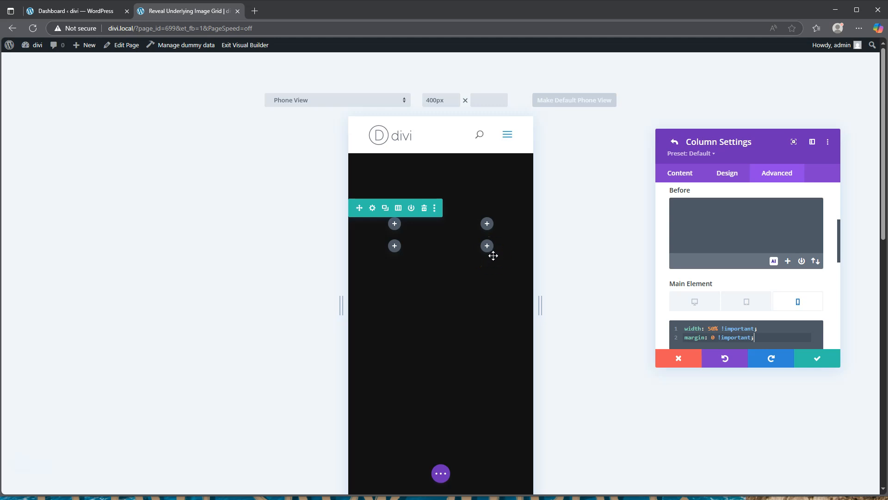
{"action": "left_click", "coordinate": [817, 359]}
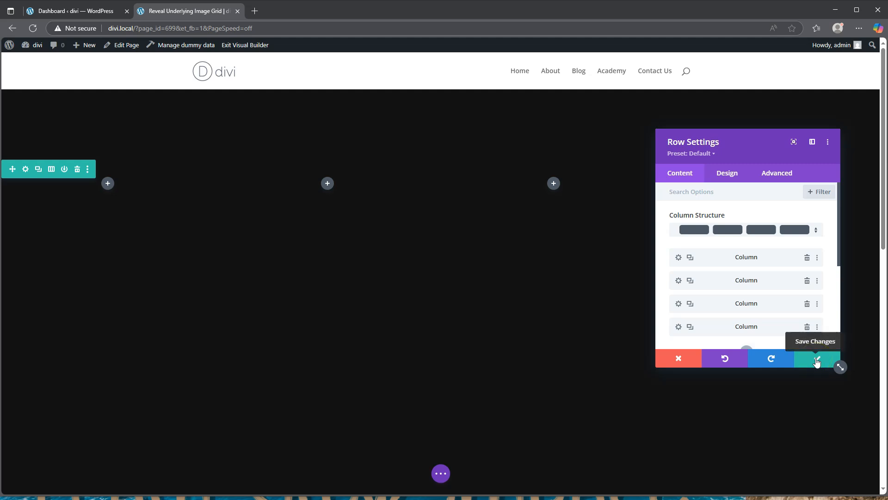
- Open the second column's Z Index for editing in its position settings, and save the row settings
{"action": "left_click", "coordinate": [679, 280]}
{"action": "left_click", "coordinate": [750, 290]}
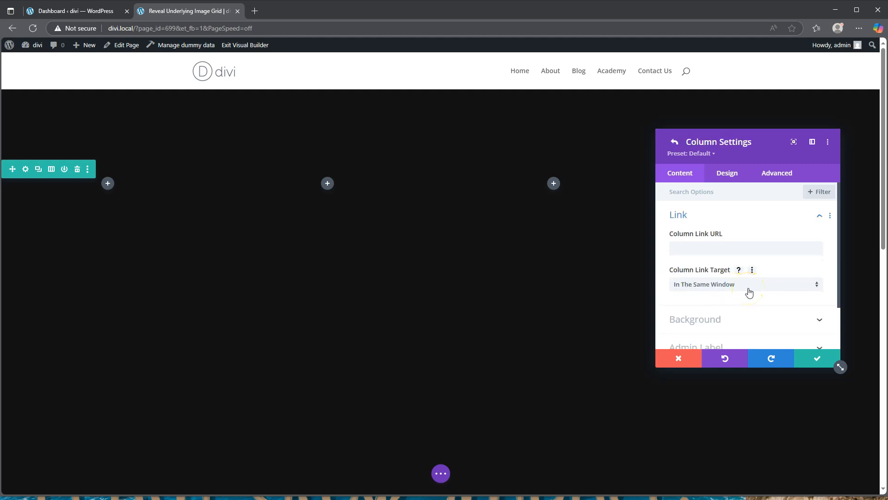
{"action": "left_click", "coordinate": [777, 173]}
{"action": "left_click", "coordinate": [731, 266]}
{"action": "scroll", "coordinate": [733, 266], "scroll_direction": "down", "scroll_amount": 4}
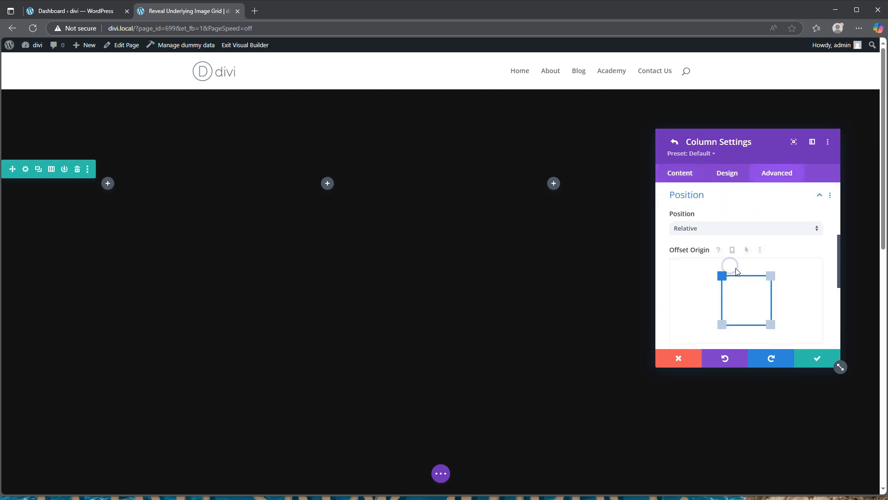
{"action": "scroll", "coordinate": [738, 271], "scroll_direction": "up", "scroll_amount": 1}
{"action": "scroll", "coordinate": [739, 270], "scroll_direction": "up", "scroll_amount": 2}
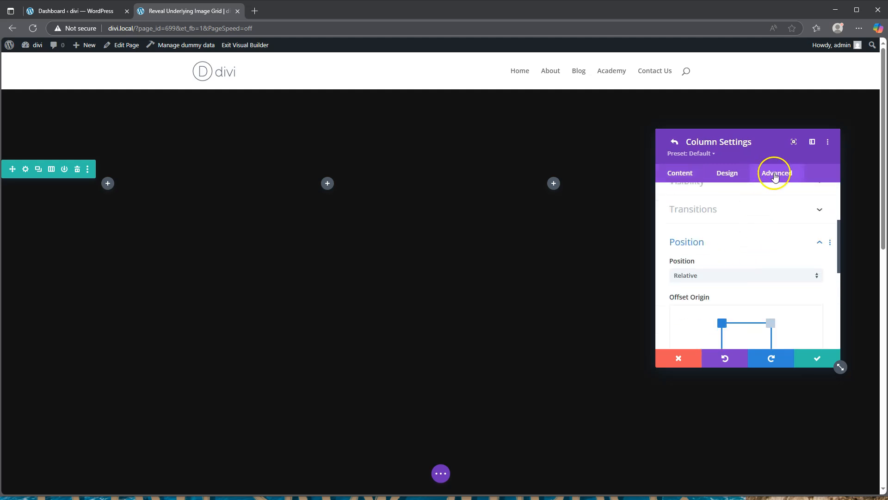
{"action": "scroll", "coordinate": [703, 248], "scroll_direction": "down", "scroll_amount": 5}
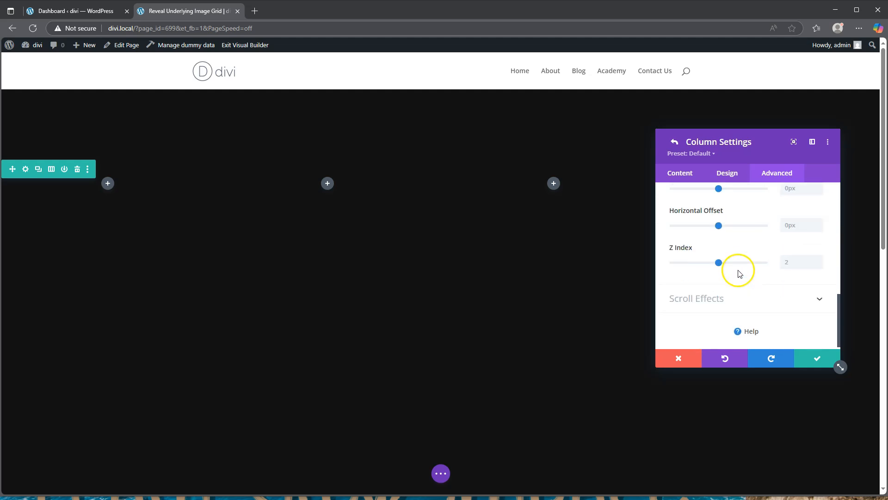
{"action": "left_click", "coordinate": [789, 263]}
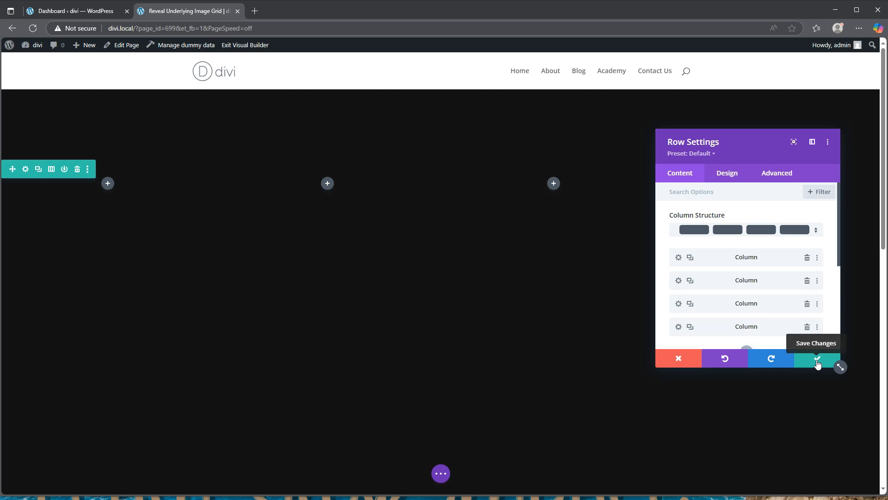
{"action": "left_click", "coordinate": [818, 361]}
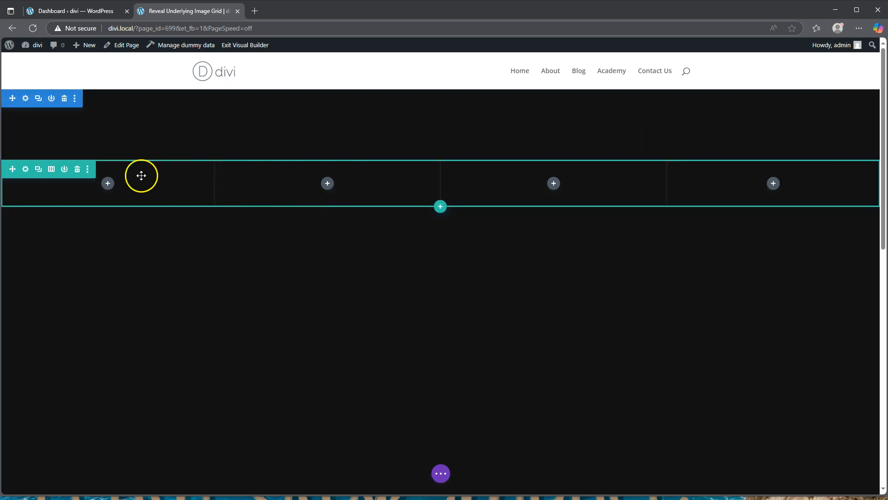
- Insert an Image module into the first column of the four-column row
{"action": "left_click", "coordinate": [107, 183]}
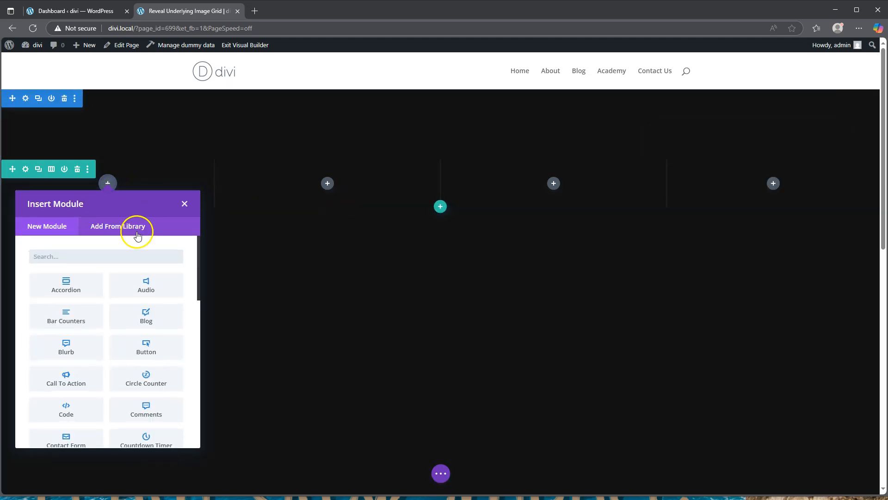
{"action": "scroll", "coordinate": [97, 359], "scroll_direction": "down", "scroll_amount": 7}
{"action": "scroll", "coordinate": [88, 349], "scroll_direction": "up", "scroll_amount": 3}
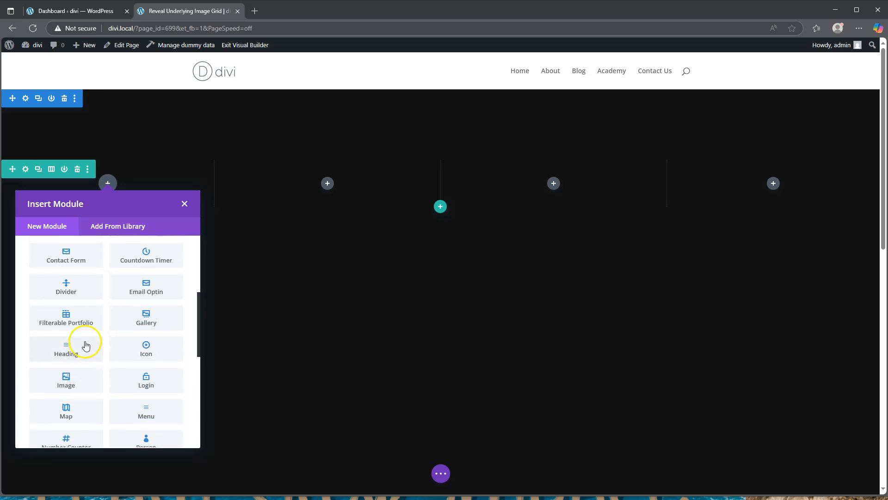
{"action": "left_click", "coordinate": [65, 378]}
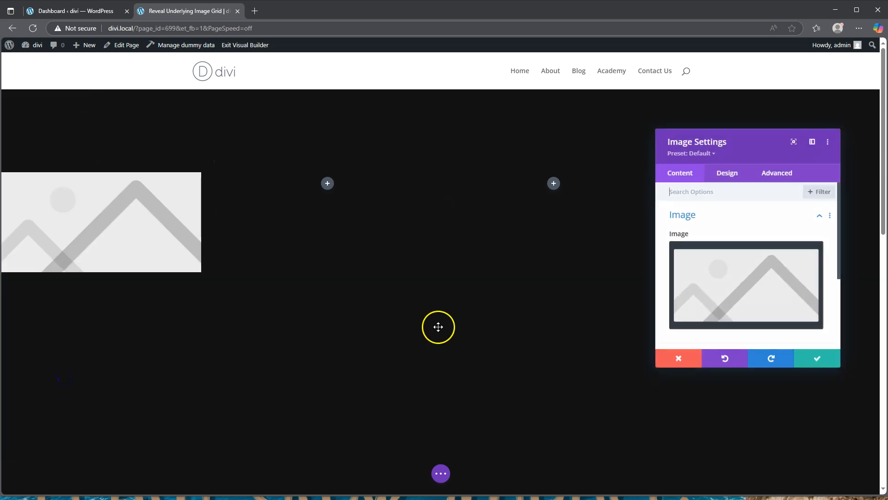
- Set the Image module's picture to mortgage-25.jpg from the Media Library
{"action": "left_click", "coordinate": [784, 301]}
{"action": "scroll", "coordinate": [513, 290], "scroll_direction": "down", "scroll_amount": 3}
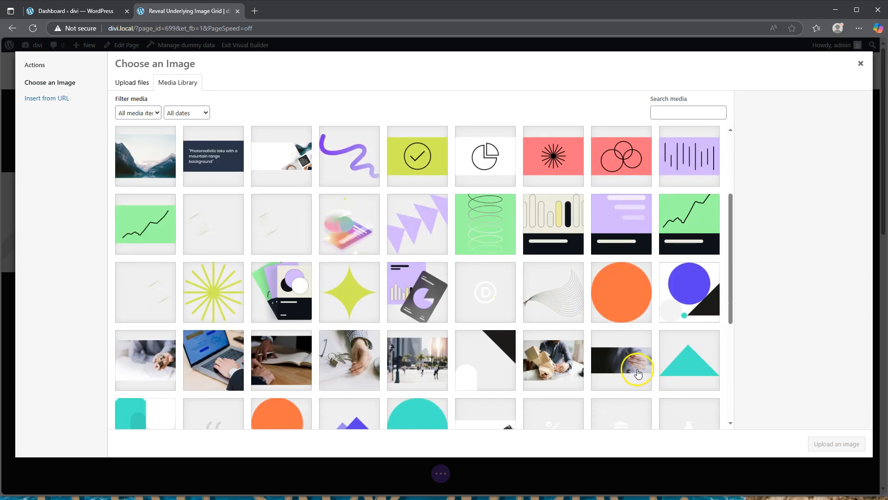
{"action": "scroll", "coordinate": [579, 375], "scroll_direction": "up", "scroll_amount": 1}
{"action": "scroll", "coordinate": [462, 335], "scroll_direction": "down", "scroll_amount": 2}
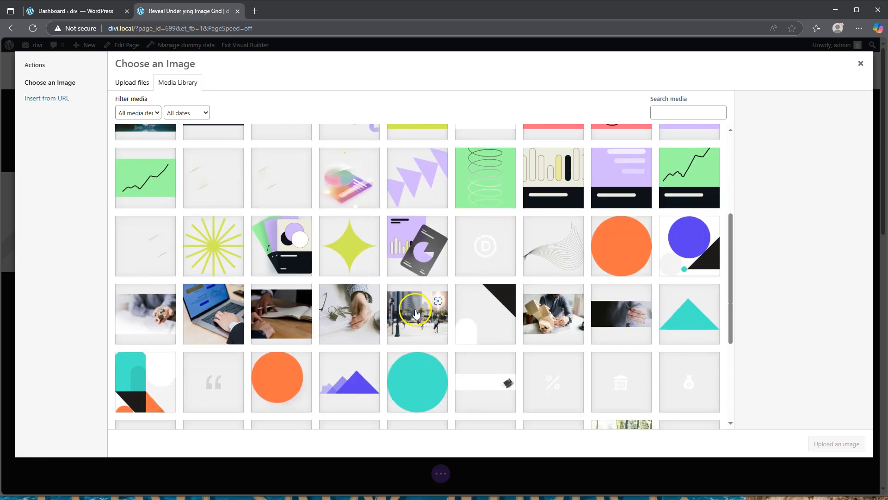
{"action": "left_click", "coordinate": [349, 314]}
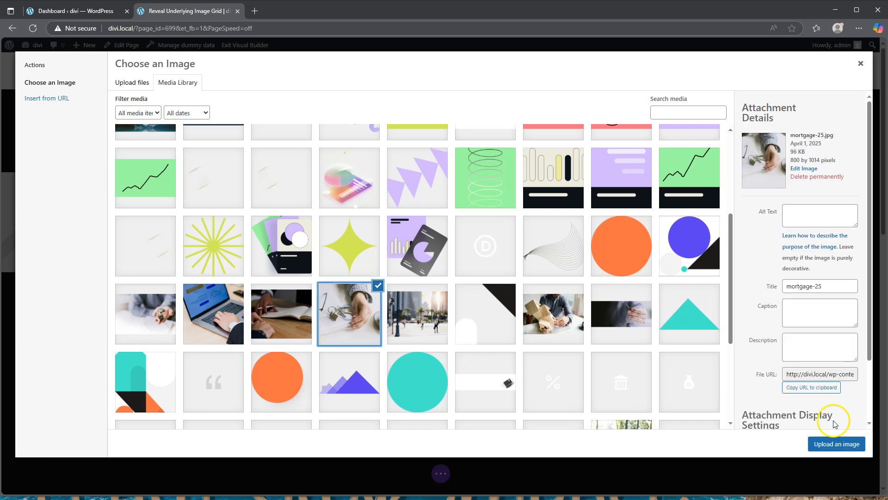
{"action": "left_click", "coordinate": [837, 444]}
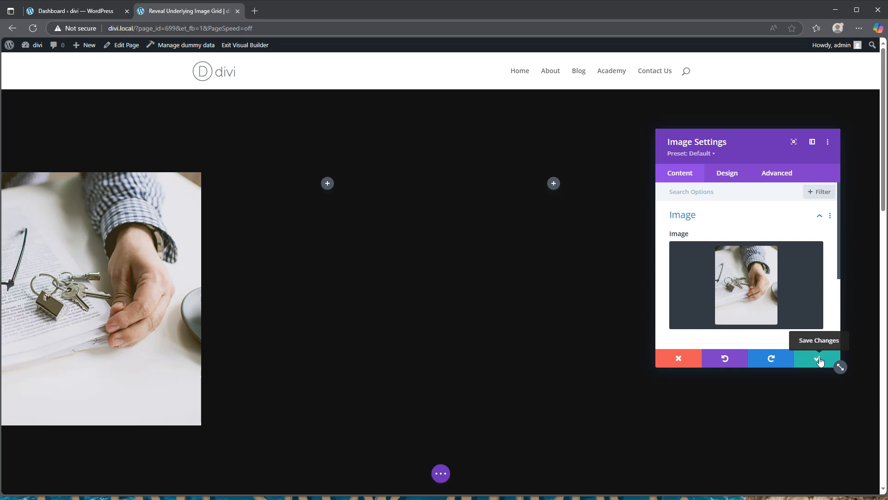
- Enable responsive margins in the Image module's design spacing and set its tablet bottom margin to 10px
{"action": "left_click", "coordinate": [727, 176]}
{"action": "left_click", "coordinate": [720, 253]}
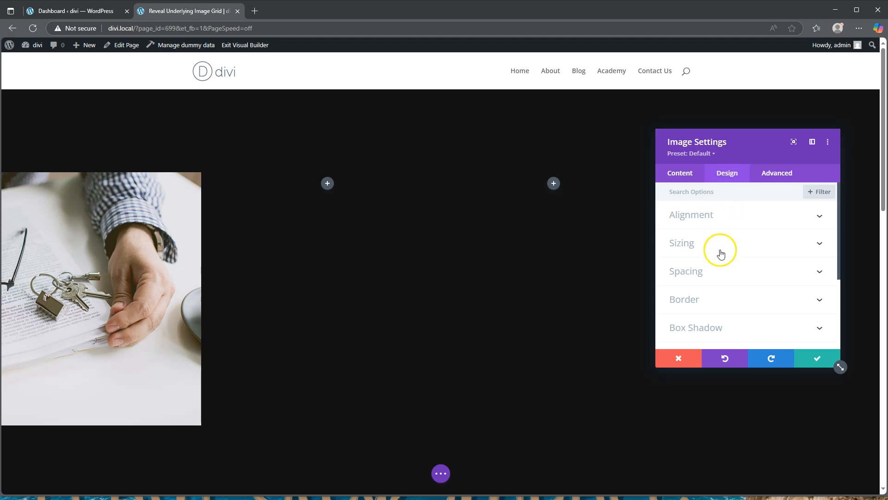
{"action": "left_click", "coordinate": [721, 272]}
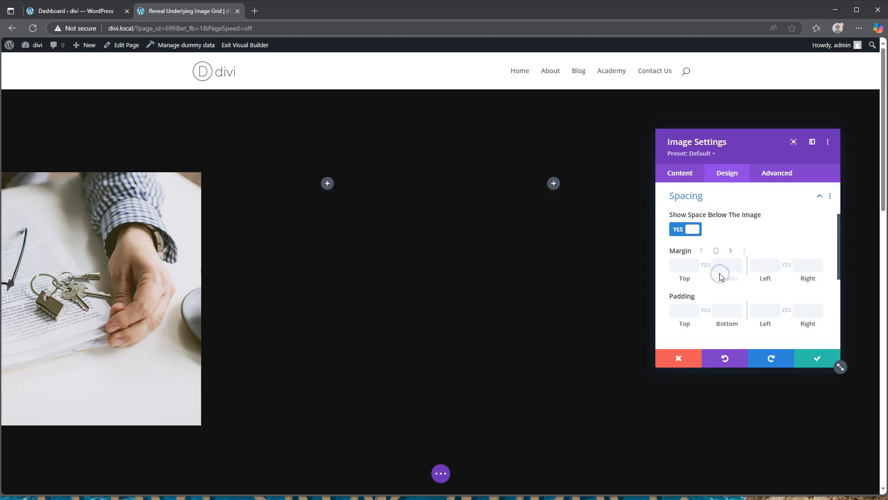
{"action": "left_click", "coordinate": [684, 265]}
{"action": "left_click", "coordinate": [728, 267]}
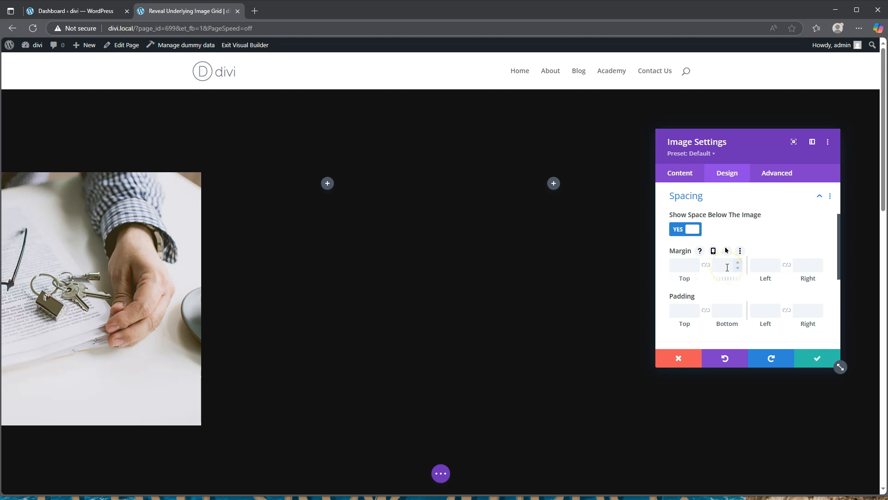
{"action": "left_click", "coordinate": [713, 251]}
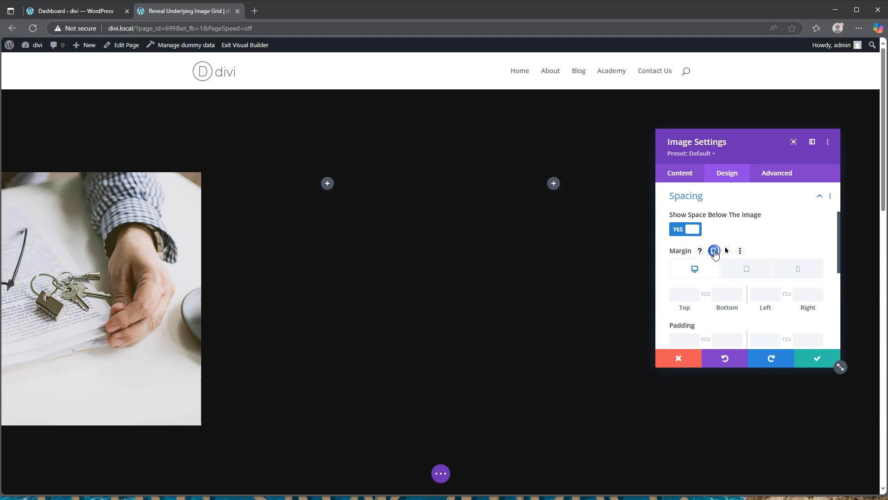
{"action": "left_click", "coordinate": [748, 272]}
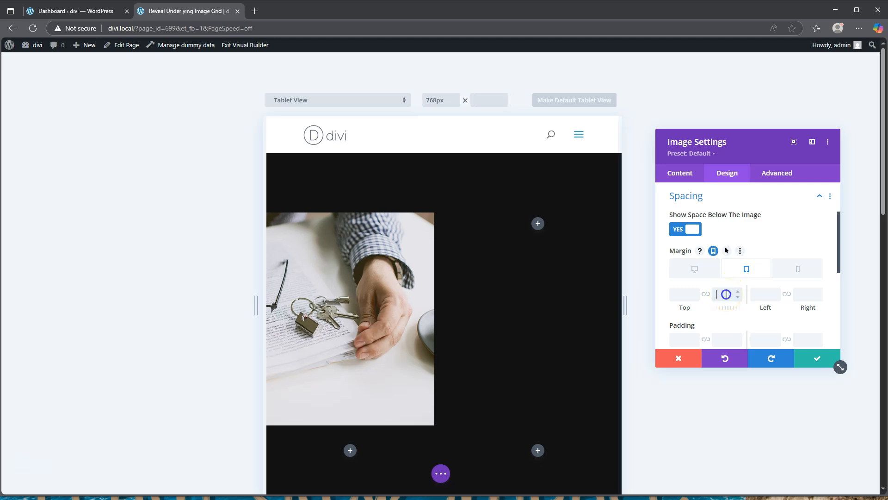
{"action": "left_click", "coordinate": [726, 295]}
{"action": "type", "text": "1px"}
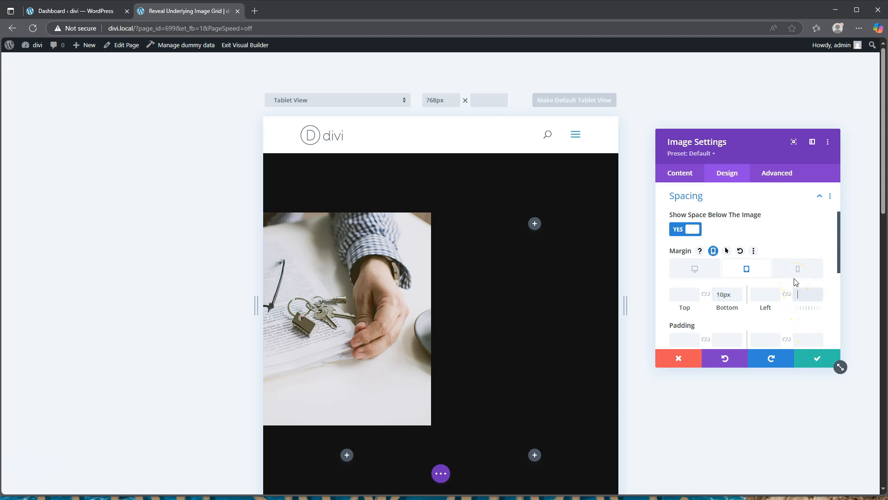
- Set the Image module's tablet right margin to 2% and save the module settings
{"action": "type", "text": "2px"}
{"action": "type", "text": "%"}
{"action": "key", "text": "Left"}
{"action": "key", "text": "BackSpace"}
{"action": "key", "text": "BackSpace"}
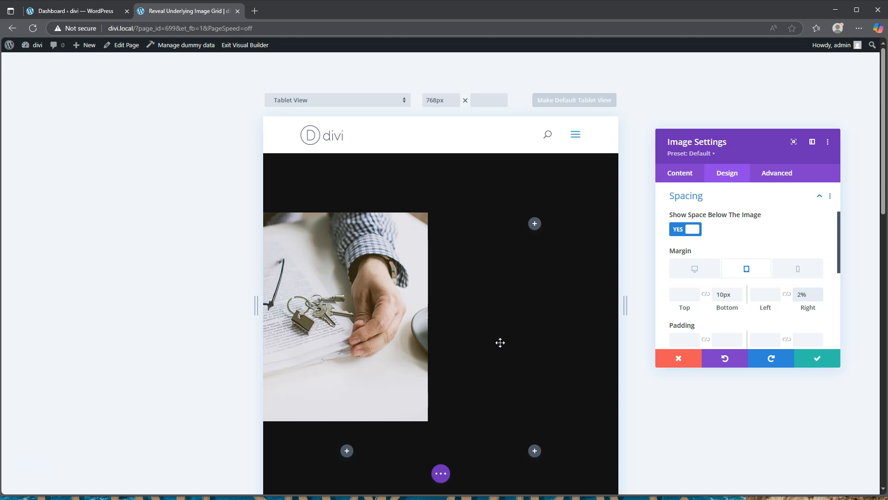
{"action": "left_click", "coordinate": [818, 359]}
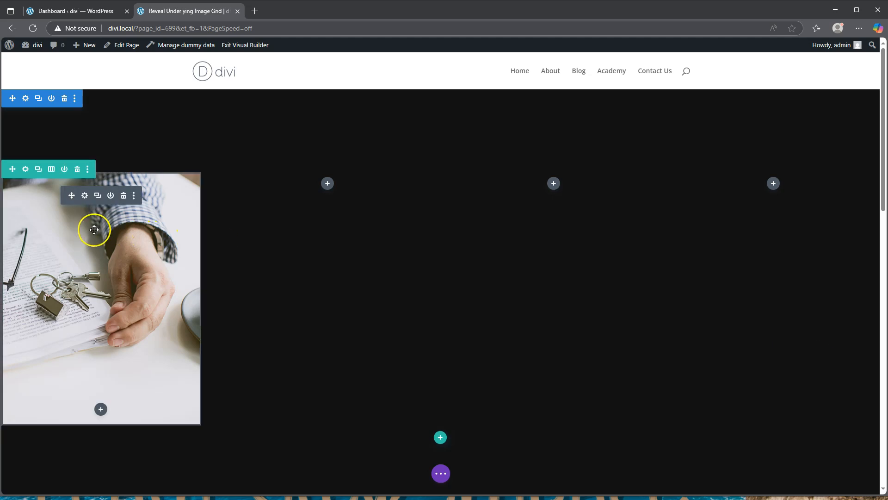
- Duplicate the first column's Image module and distribute copies across the other columns of the row
{"action": "left_click", "coordinate": [97, 196]}
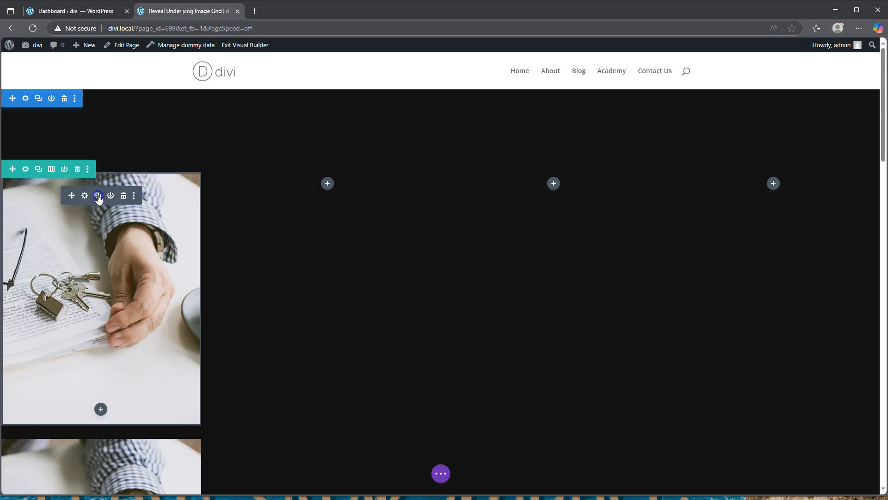
{"action": "left_click_drag", "start_coordinate": [71, 196], "coordinate": [764, 196]}
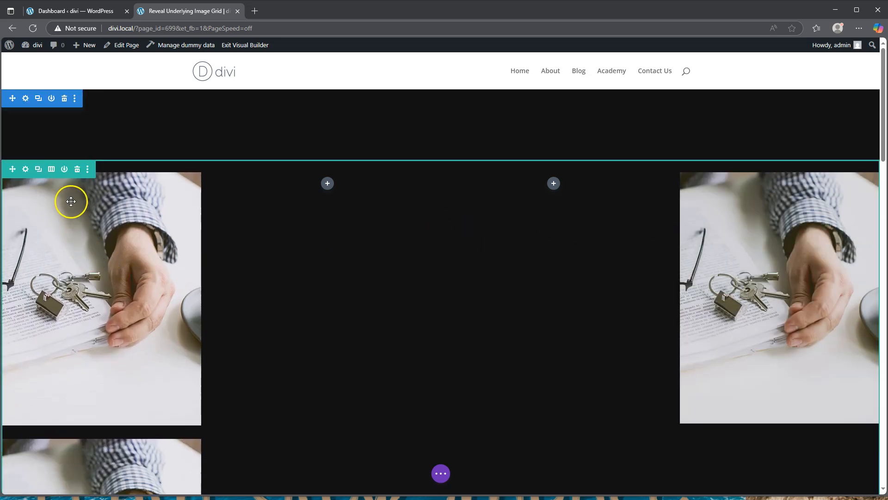
{"action": "left_click_drag", "start_coordinate": [65, 198], "coordinate": [556, 184]}
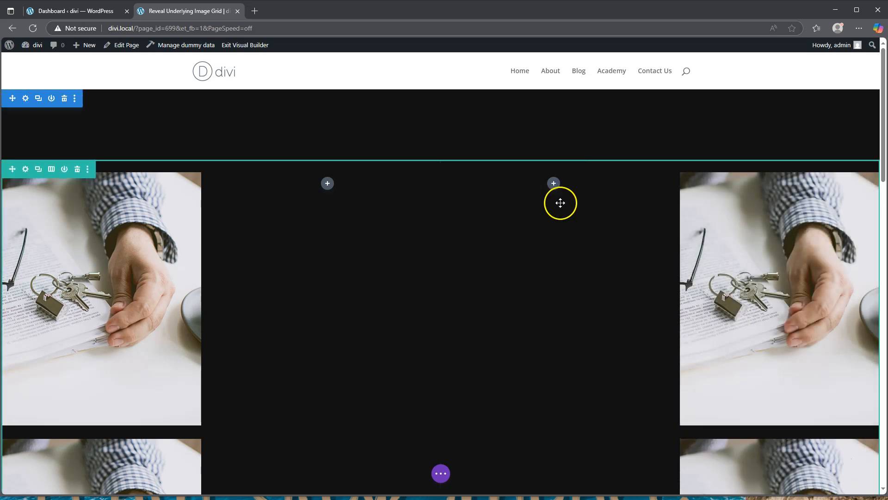
{"action": "left_click_drag", "start_coordinate": [756, 218], "coordinate": [551, 205]}
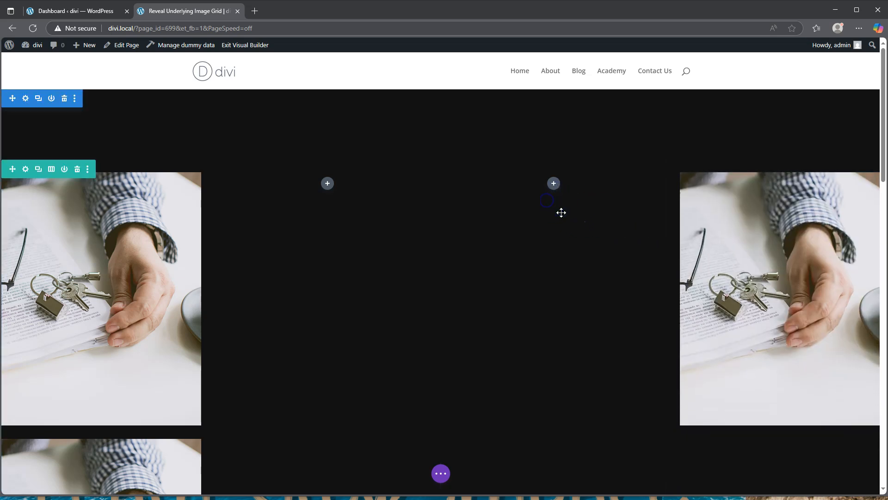
{"action": "left_click_drag", "start_coordinate": [147, 232], "coordinate": [274, 239]}
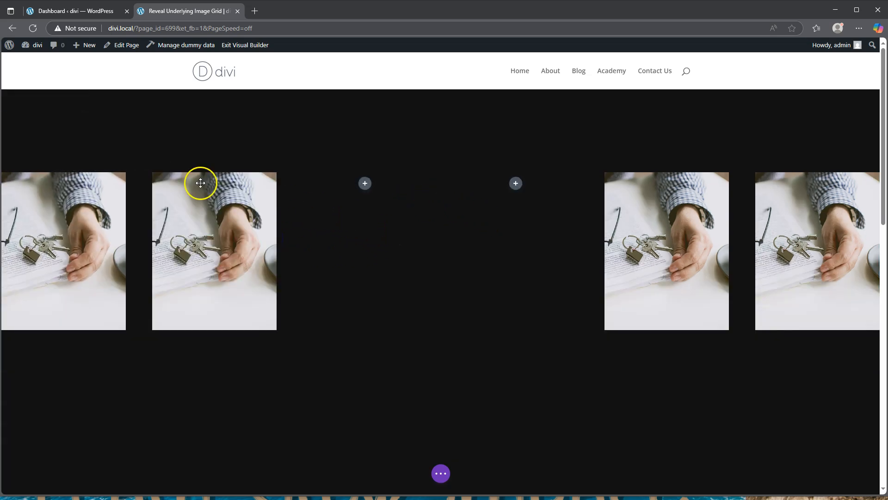
- Change the image row's column structure back to four equal columns
{"action": "mouse_move", "coordinate": [113, 170]}
{"action": "left_click", "coordinate": [51, 170]}
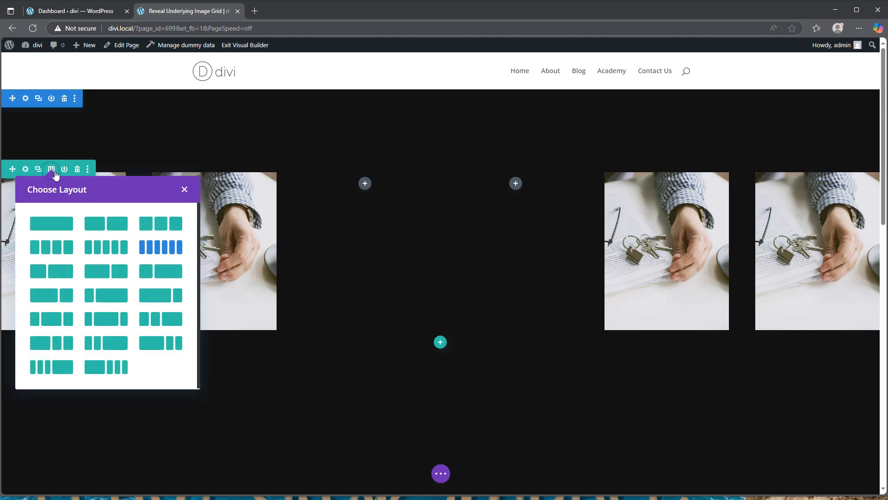
{"action": "left_click", "coordinate": [59, 248]}
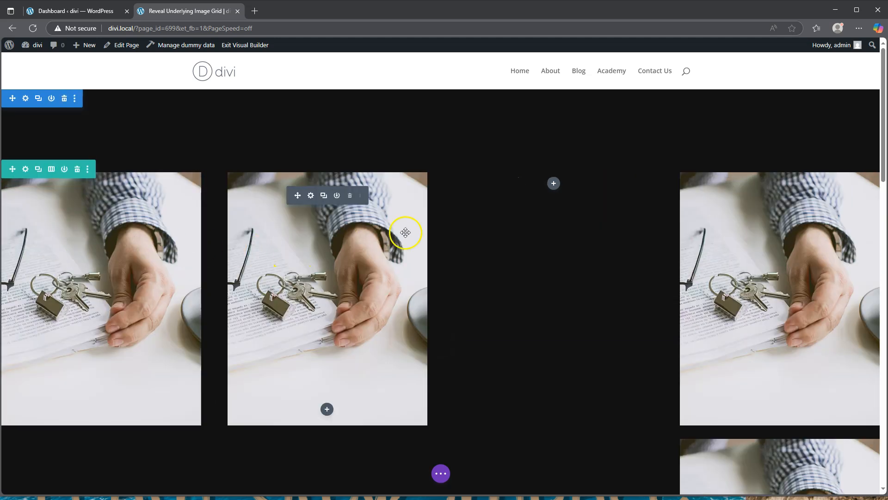
- Try to move the extra image copy from the fourth column into the empty third column
{"action": "scroll", "coordinate": [266, 319], "scroll_direction": "down", "scroll_amount": 3}
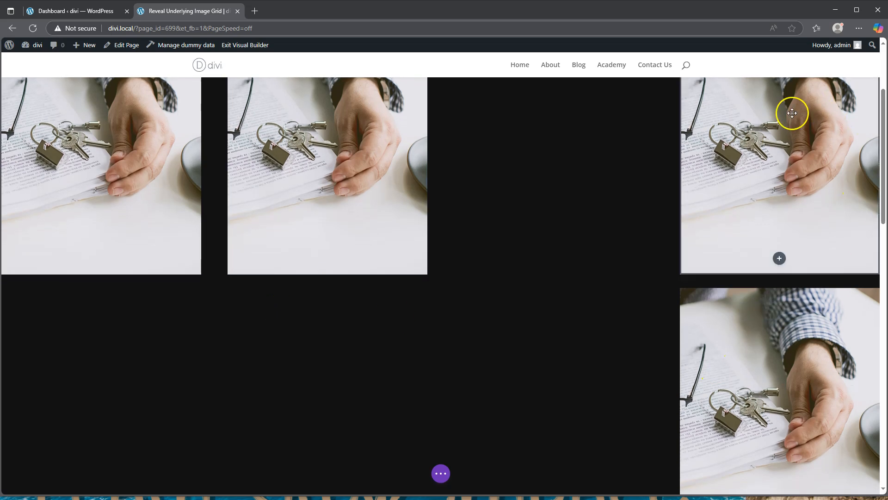
{"action": "left_click", "coordinate": [576, 157]}
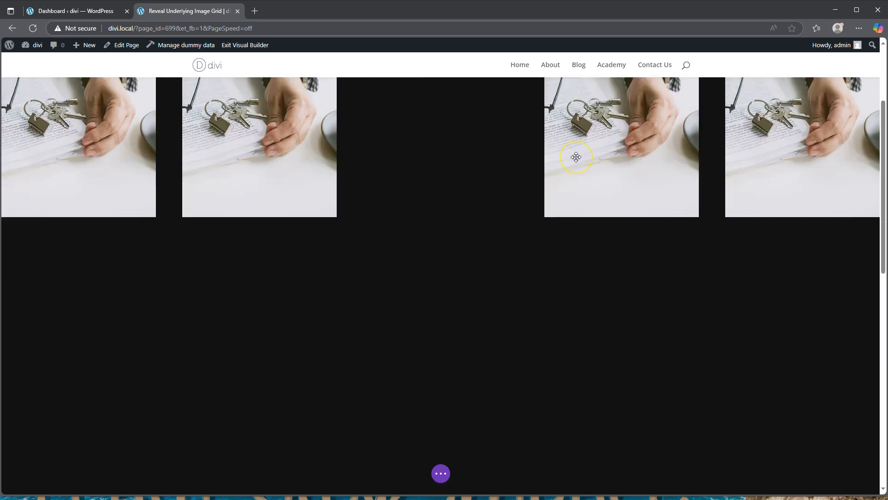
{"action": "scroll", "coordinate": [576, 157], "scroll_direction": "up", "scroll_amount": 2}
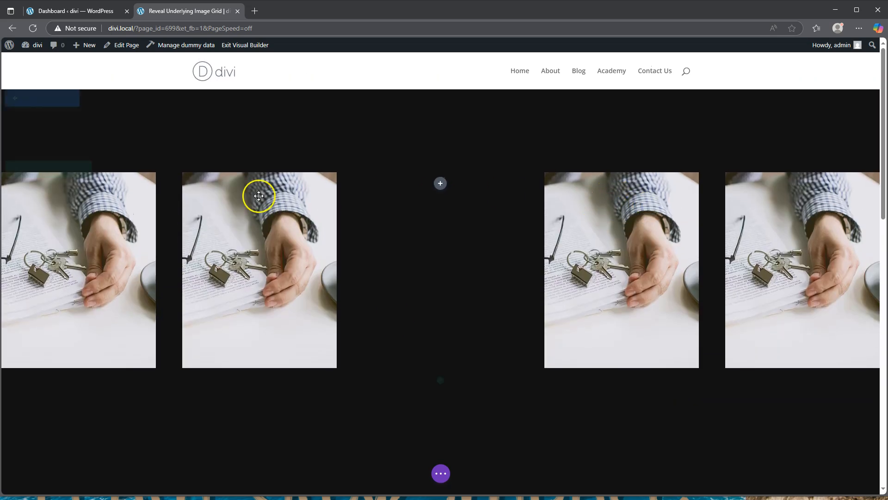
- Restore the row to four equal columns and move the fourth column's extra image into the empty third column
{"action": "left_click", "coordinate": [52, 168]}
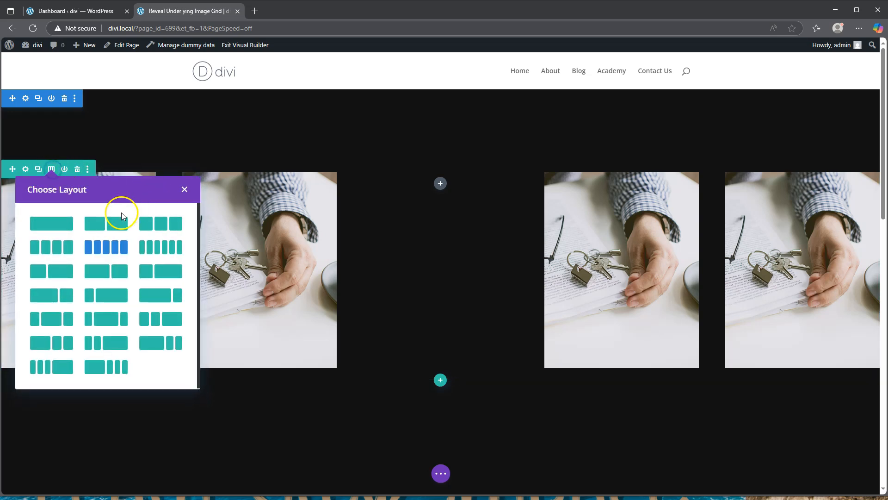
{"action": "left_click", "coordinate": [63, 250]}
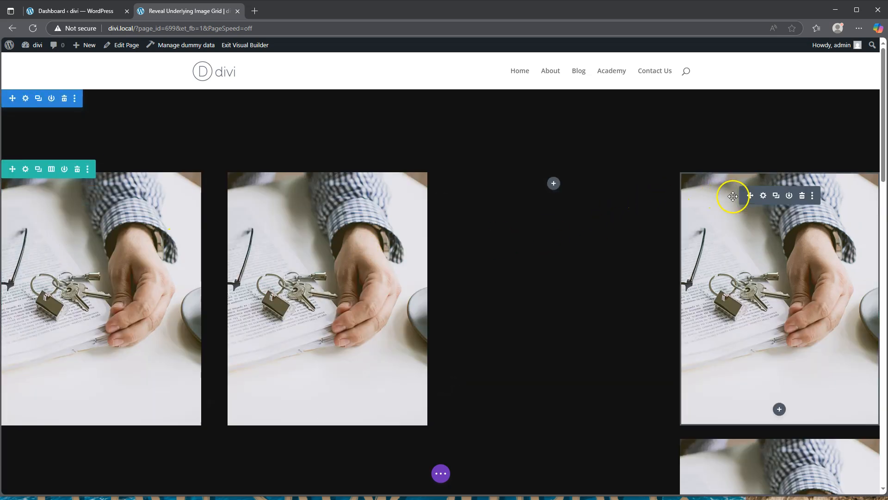
{"action": "left_click_drag", "start_coordinate": [753, 195], "coordinate": [562, 184]}
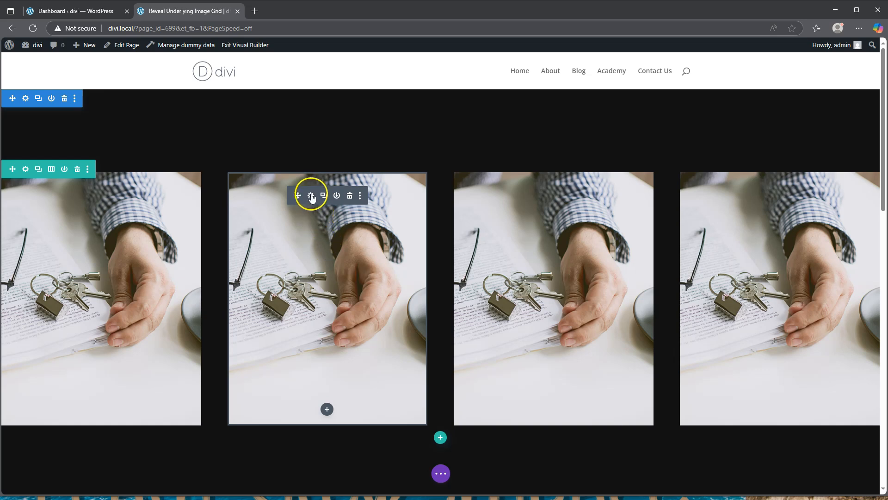
- Replace the first column's picture with the Media Library photo of a man holding wooden model houses, and save the module
{"action": "left_click", "coordinate": [84, 197]}
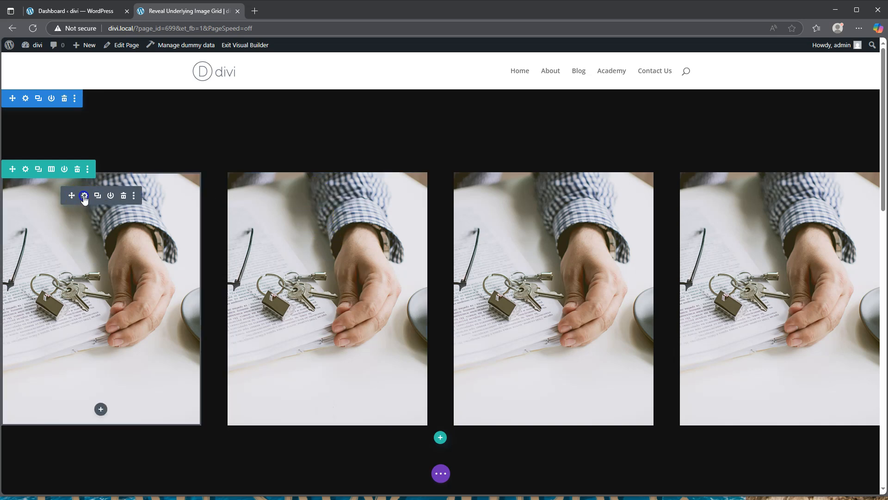
{"action": "left_click", "coordinate": [753, 289]}
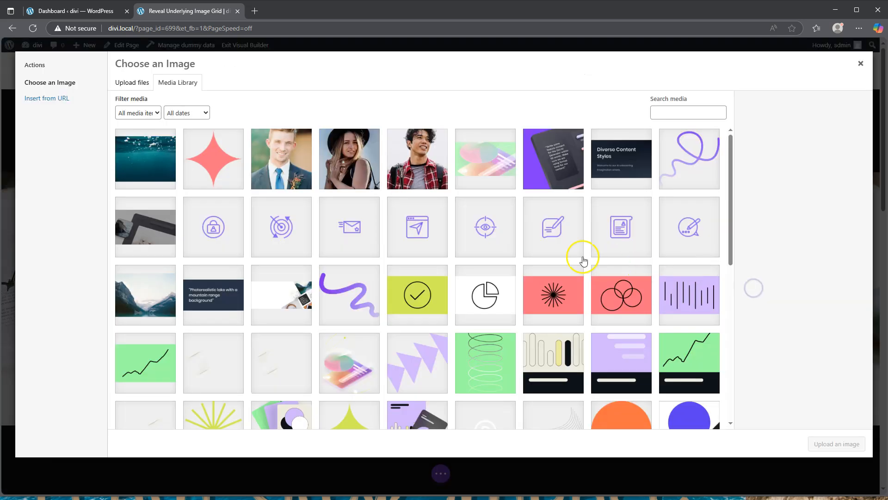
{"action": "scroll", "coordinate": [589, 297], "scroll_direction": "down", "scroll_amount": 6}
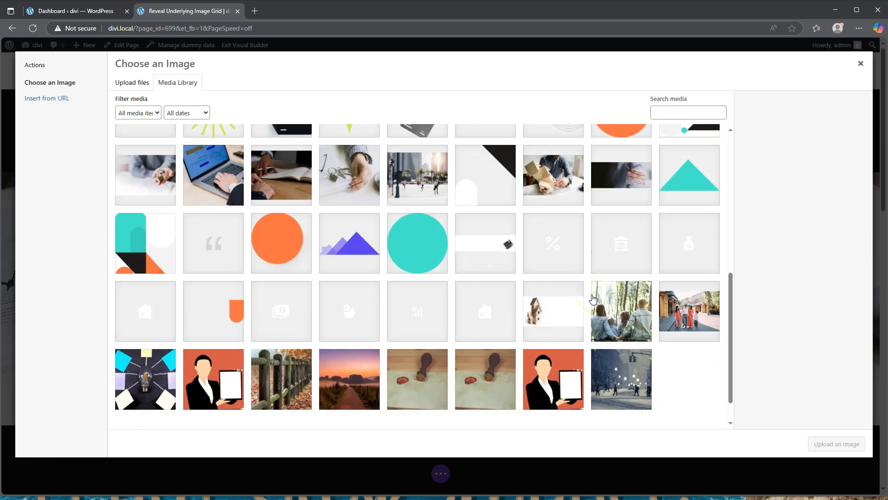
{"action": "scroll", "coordinate": [593, 299], "scroll_direction": "down", "scroll_amount": 1}
{"action": "scroll", "coordinate": [593, 299], "scroll_direction": "up", "scroll_amount": 3}
{"action": "left_click", "coordinate": [553, 232]}
{"action": "left_click", "coordinate": [837, 444]}
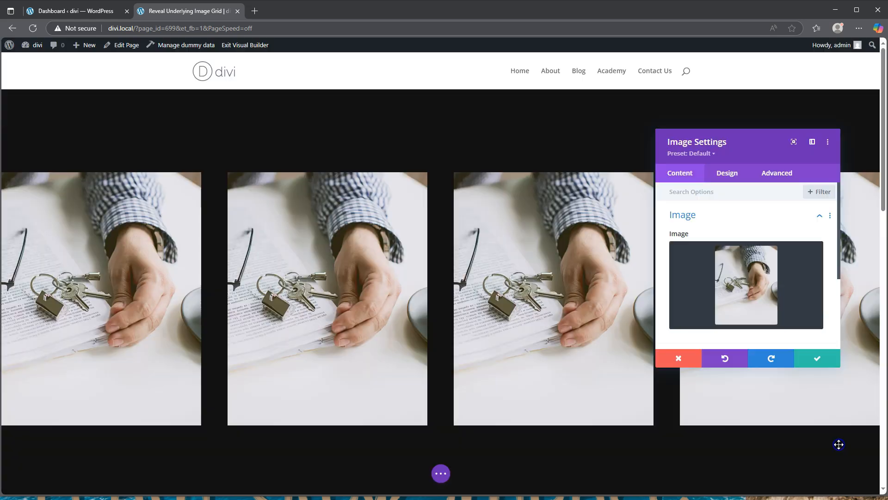
{"action": "left_click", "coordinate": [818, 359]}
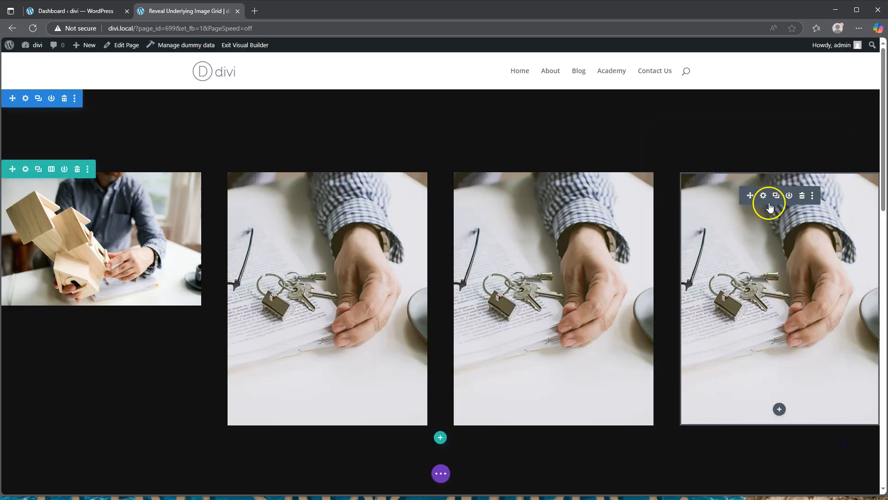
- Replace the fourth column's picture with the Media Library photo of hands typing on a laptop, and save the module
{"action": "left_click", "coordinate": [764, 197]}
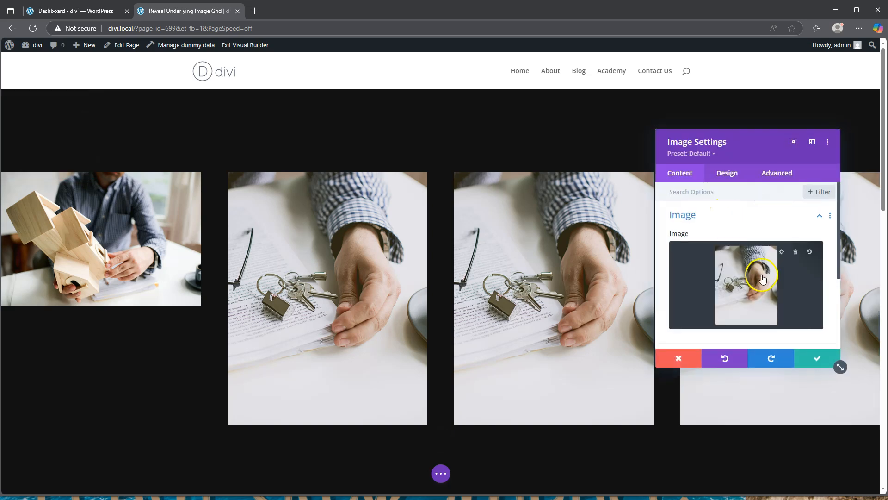
{"action": "left_click", "coordinate": [756, 287]}
{"action": "scroll", "coordinate": [323, 283], "scroll_direction": "down", "scroll_amount": 7}
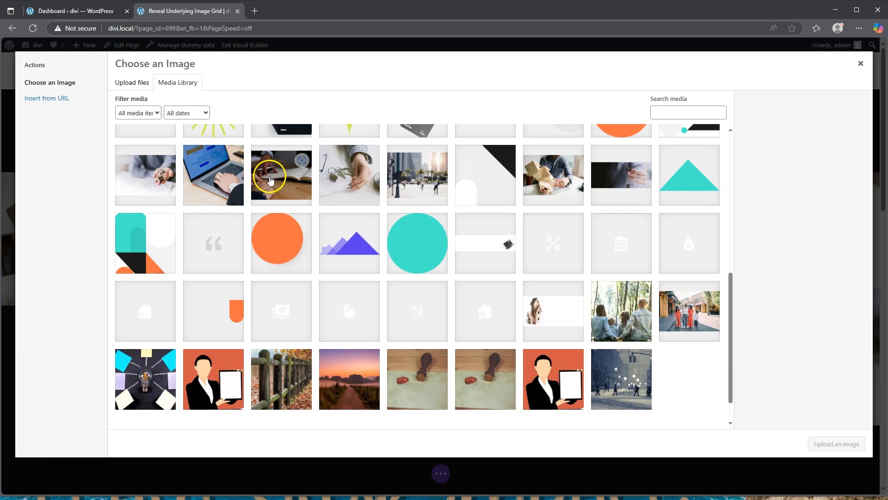
{"action": "left_click", "coordinate": [225, 177]}
{"action": "left_click", "coordinate": [837, 444]}
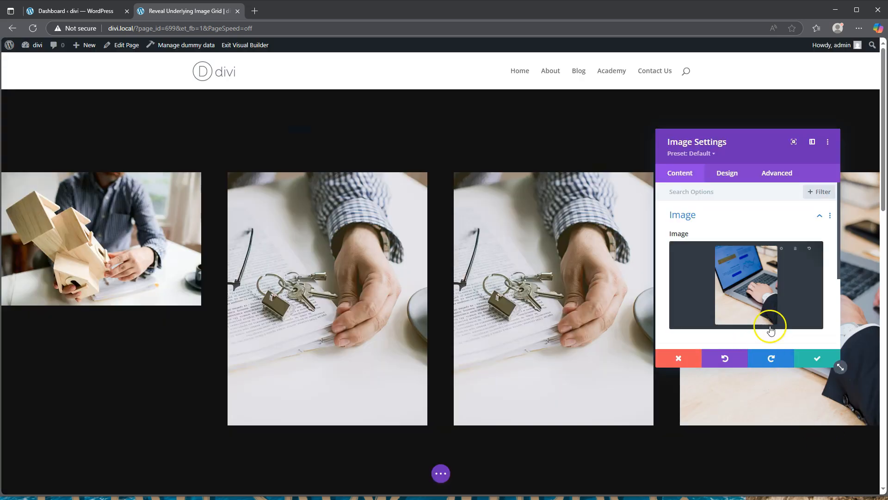
{"action": "left_click", "coordinate": [818, 359]}
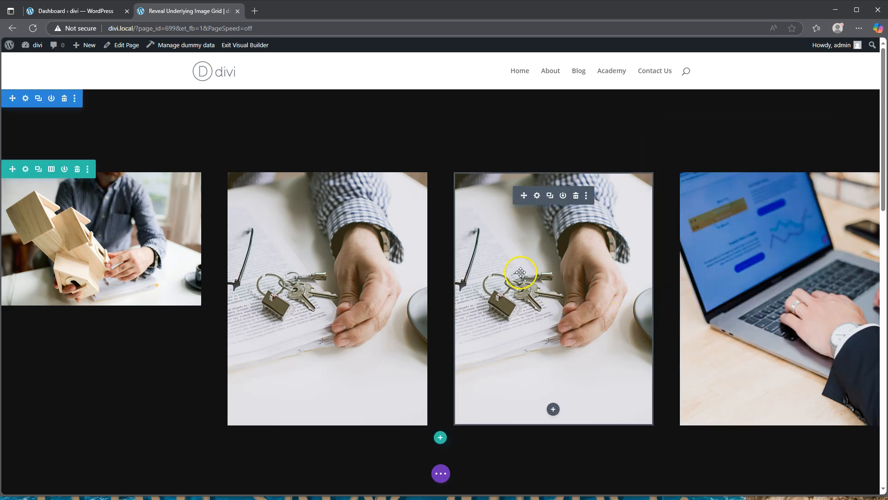
- Replace the third column's picture with the Media Library photo of people crossing a sunny city street, and save the module
{"action": "left_click", "coordinate": [538, 196]}
{"action": "left_click", "coordinate": [744, 271]}
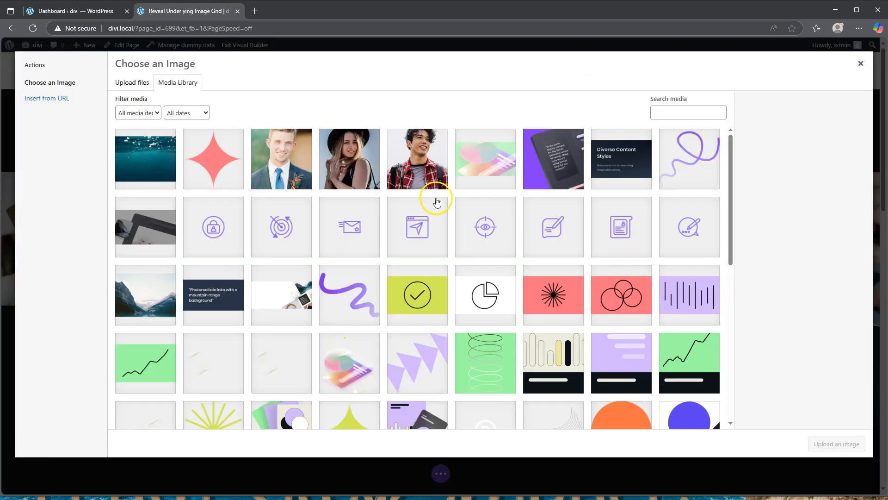
{"action": "scroll", "coordinate": [440, 232], "scroll_direction": "down", "scroll_amount": 5}
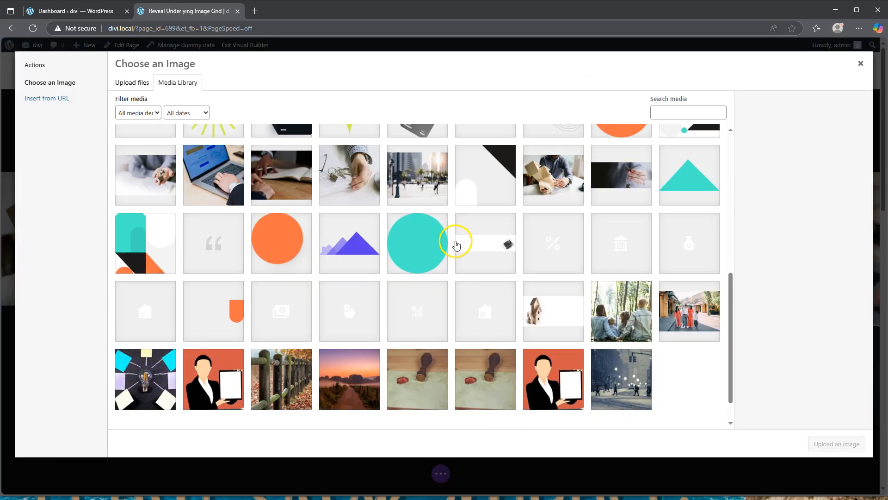
{"action": "left_click", "coordinate": [412, 176]}
{"action": "left_click", "coordinate": [839, 442]}
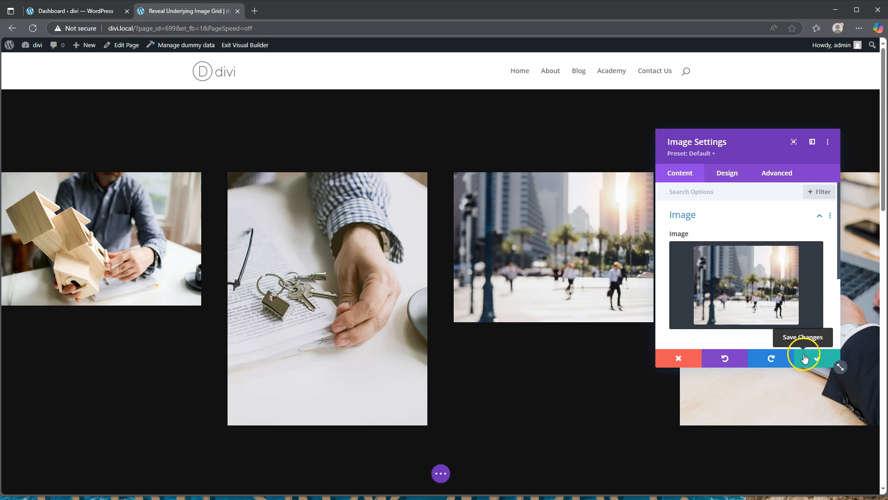
{"action": "left_click", "coordinate": [809, 359]}
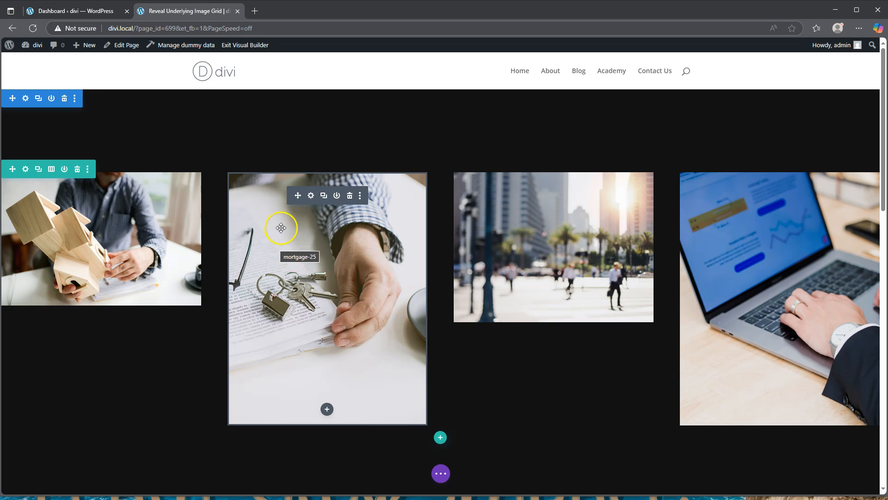
- Give the second column's image tablet margins of 10px bottom and 2% left, clear the right margin, and save the module
{"action": "left_click", "coordinate": [311, 197]}
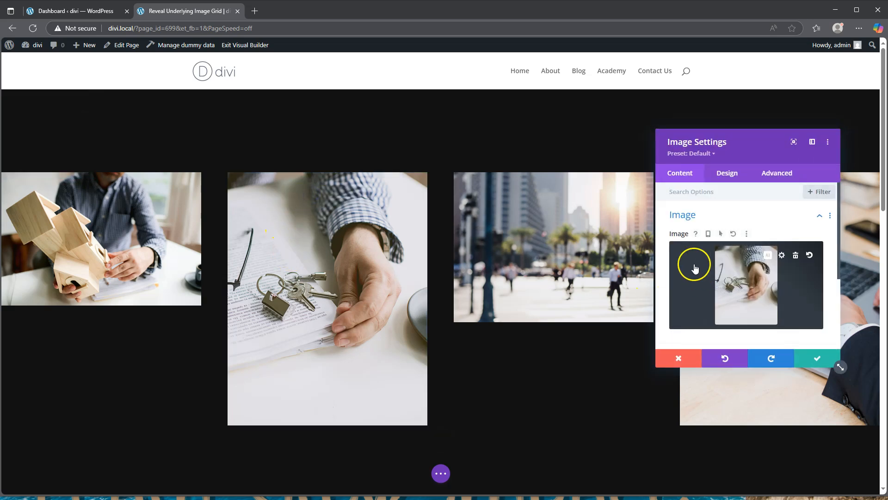
{"action": "left_click", "coordinate": [731, 176]}
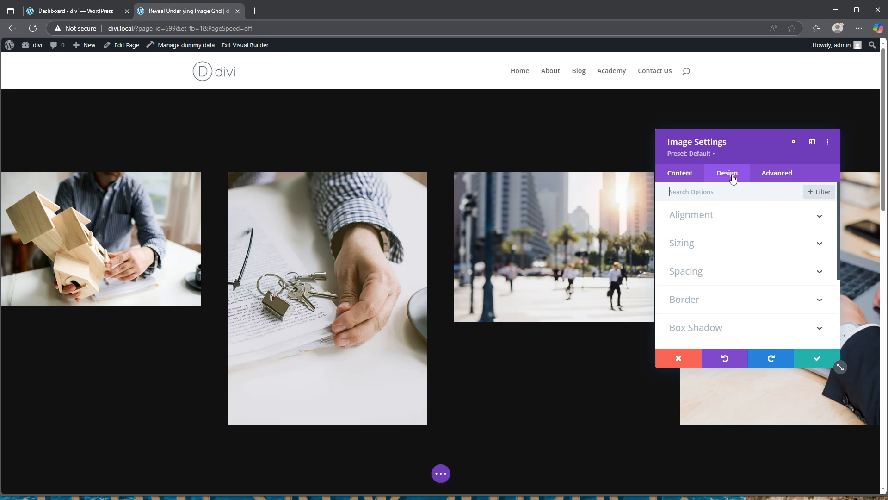
{"action": "left_click", "coordinate": [715, 270]}
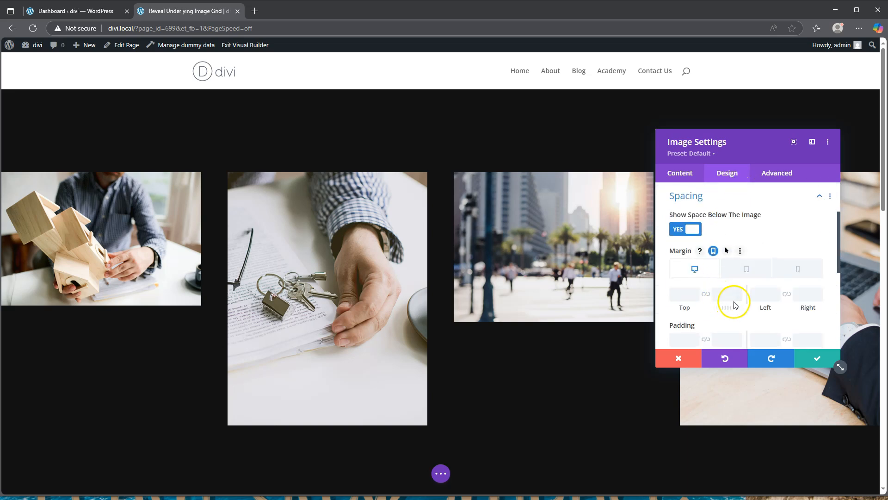
{"action": "left_click", "coordinate": [745, 269]}
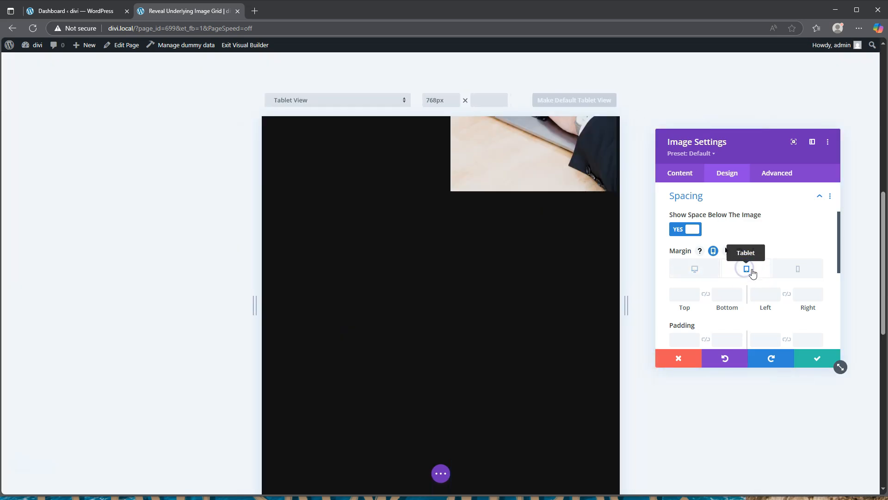
{"action": "left_click", "coordinate": [800, 295]}
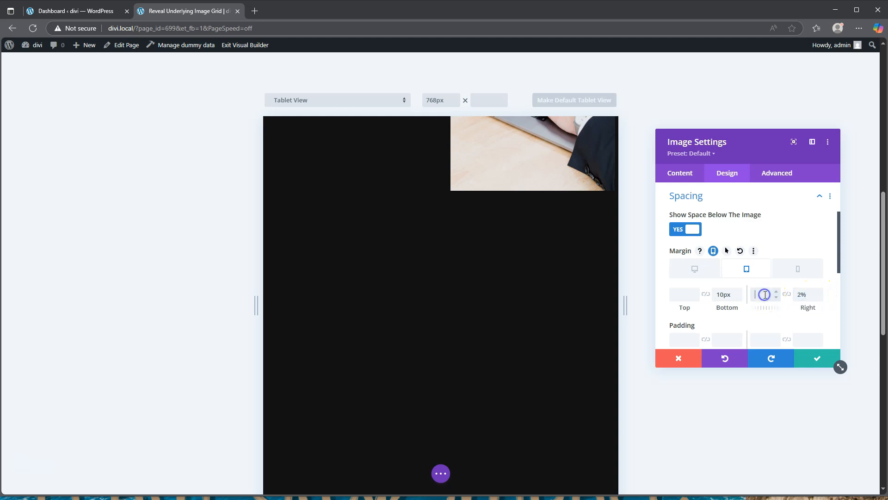
{"action": "left_click_drag", "start_coordinate": [809, 293], "coordinate": [791, 296]}
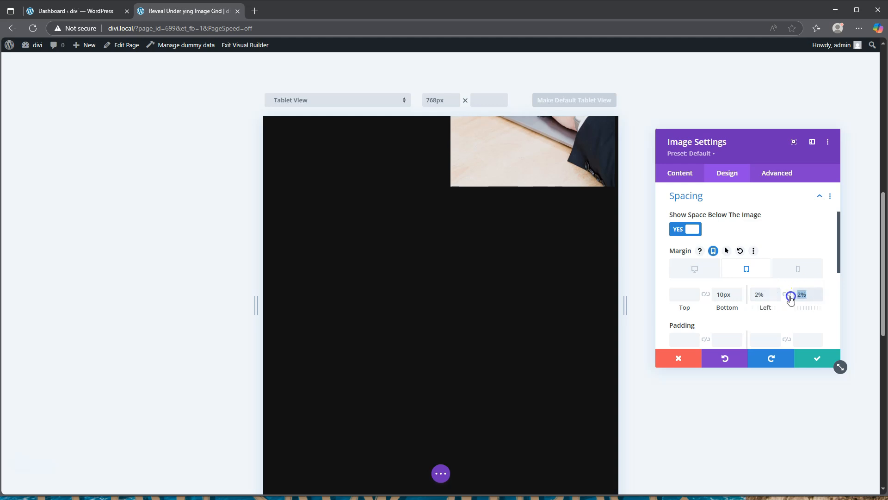
{"action": "left_click", "coordinate": [818, 351]}
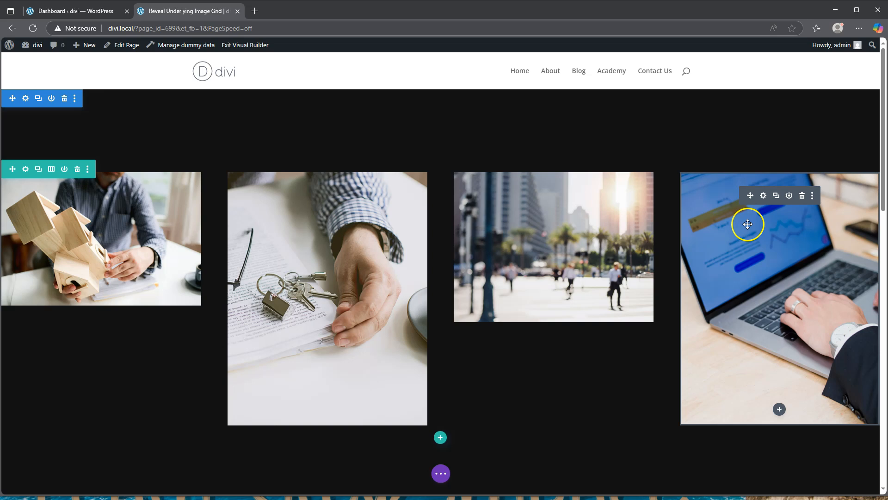
- Give the fourth column's laptop image tablet margins of 10px bottom and 2% left, and save the module
{"action": "left_click", "coordinate": [765, 196]}
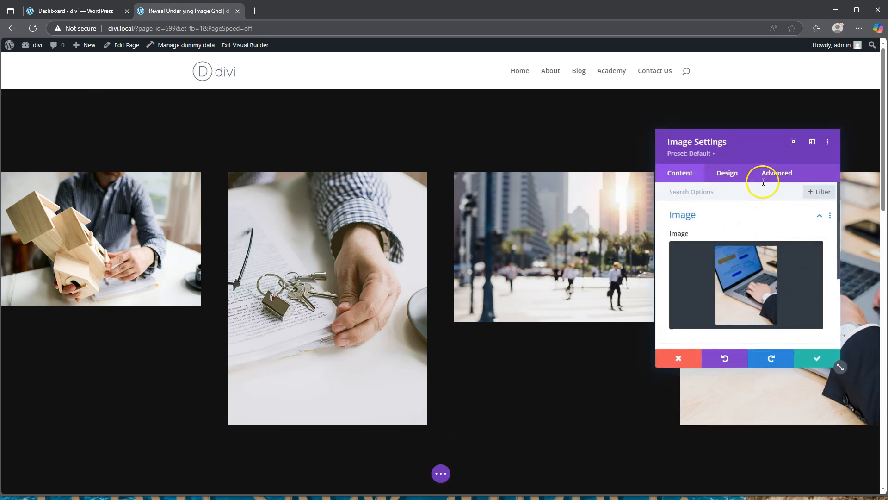
{"action": "left_click", "coordinate": [727, 173]}
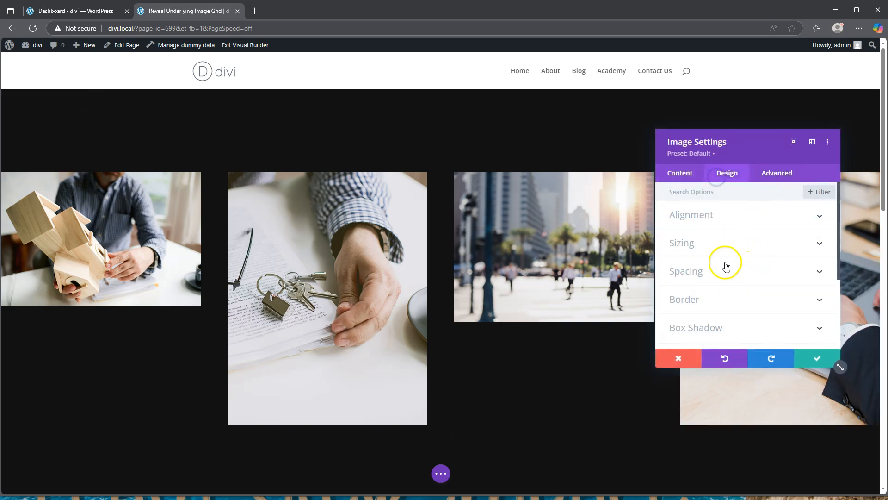
{"action": "left_click", "coordinate": [713, 269]}
{"action": "left_click", "coordinate": [760, 277]}
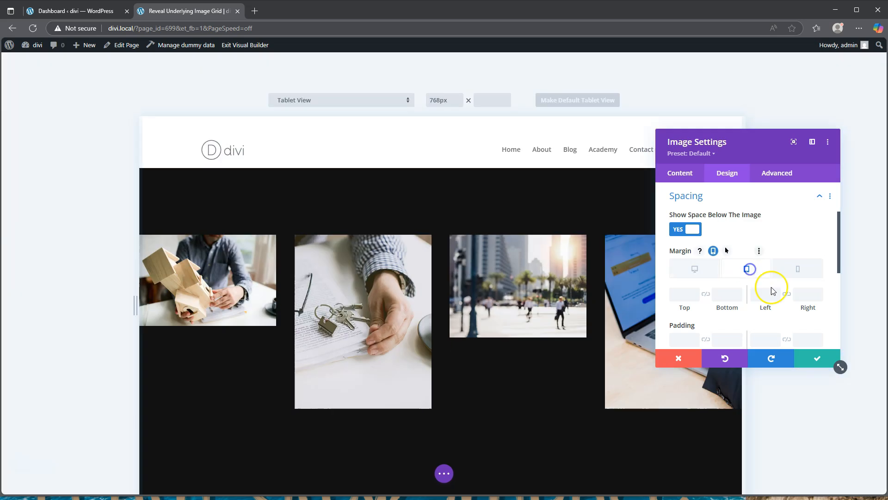
{"action": "left_click", "coordinate": [794, 294]}
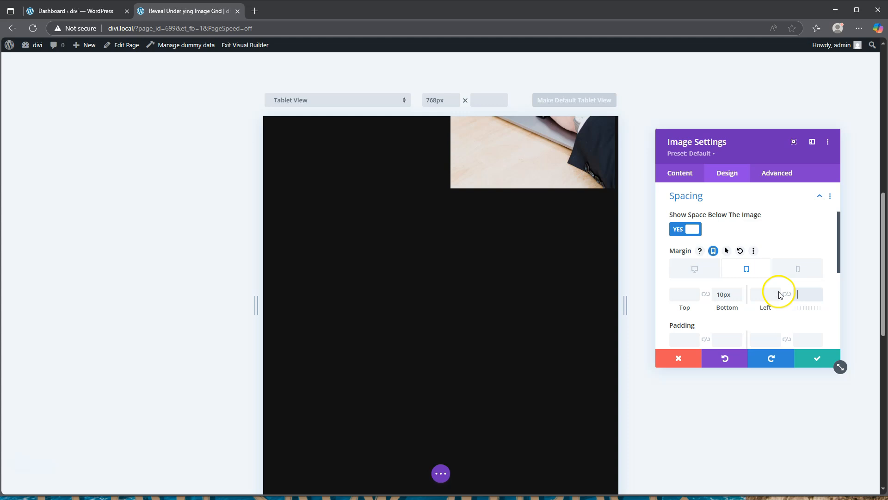
{"action": "left_click", "coordinate": [759, 295]}
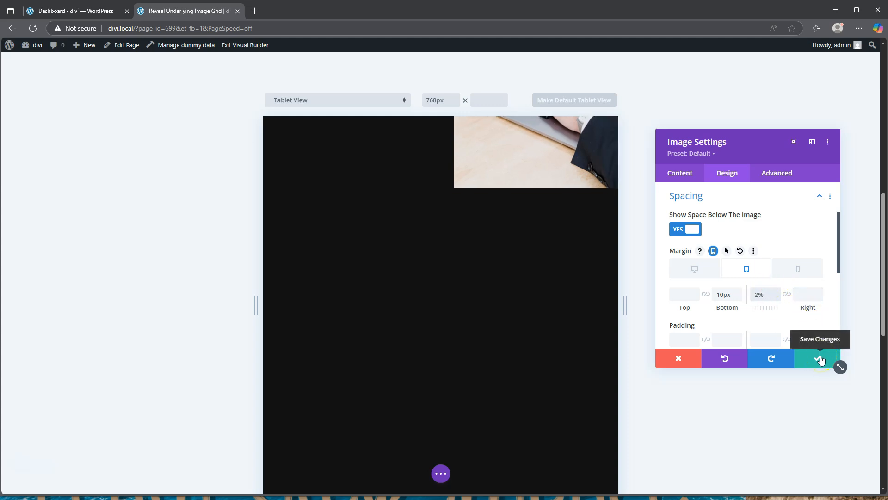
{"action": "left_click", "coordinate": [820, 360]}
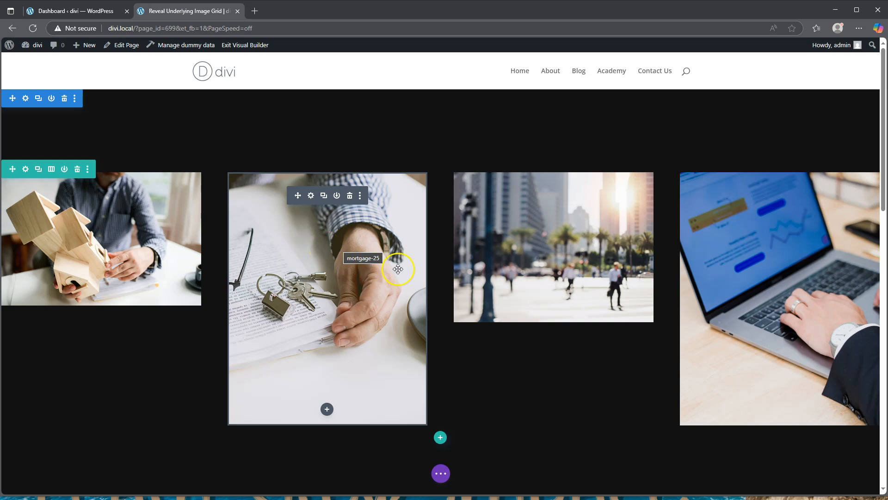
- Insert a single-column row below the four-column image row, leaving it without a module
{"action": "scroll", "coordinate": [460, 342], "scroll_direction": "down", "scroll_amount": 2}
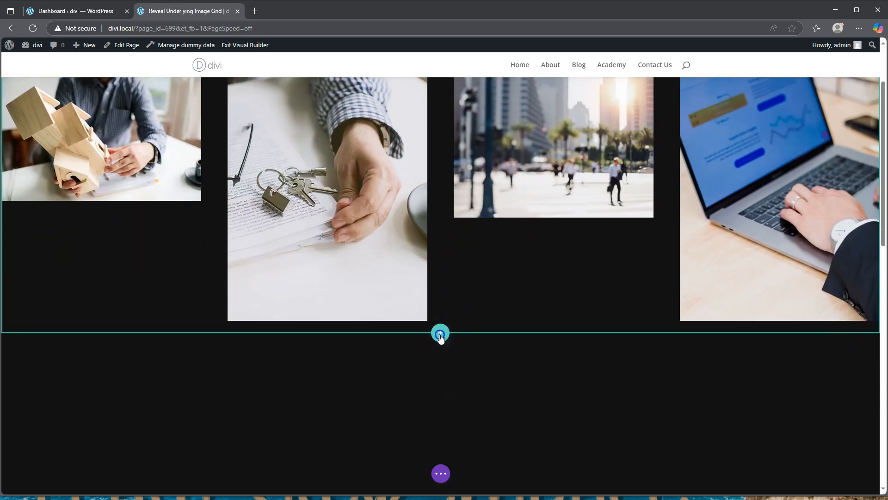
{"action": "left_click", "coordinate": [440, 334]}
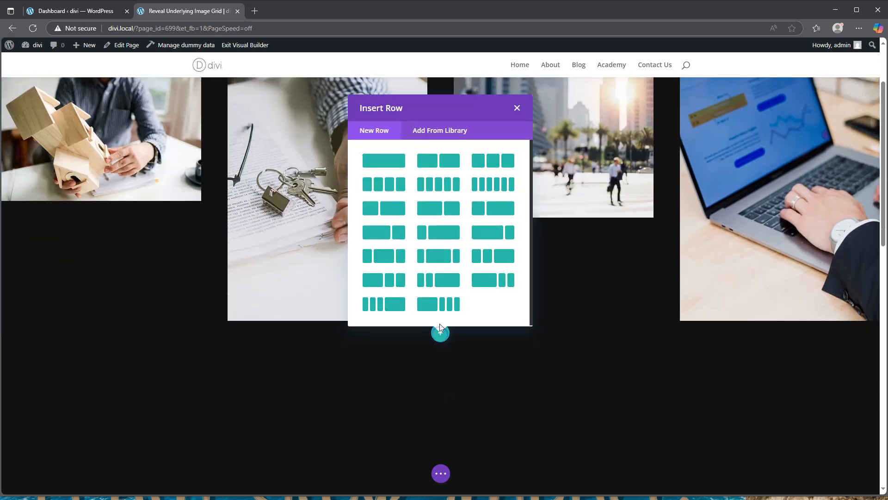
{"action": "left_click", "coordinate": [387, 165]}
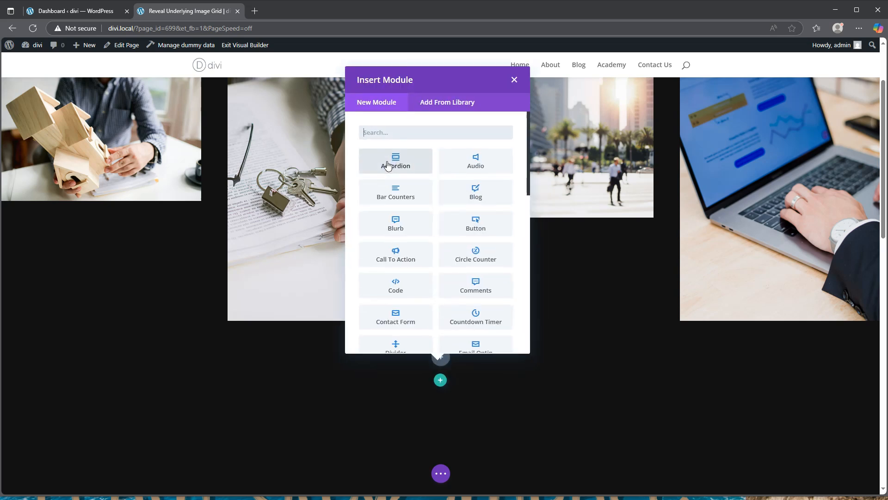
{"action": "scroll", "coordinate": [430, 209], "scroll_direction": "down", "scroll_amount": 2}
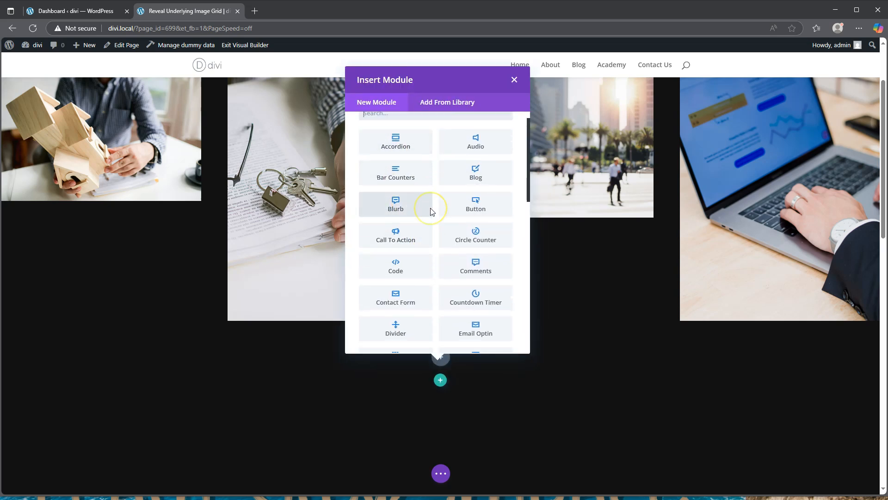
{"action": "scroll", "coordinate": [430, 212], "scroll_direction": "down", "scroll_amount": 1}
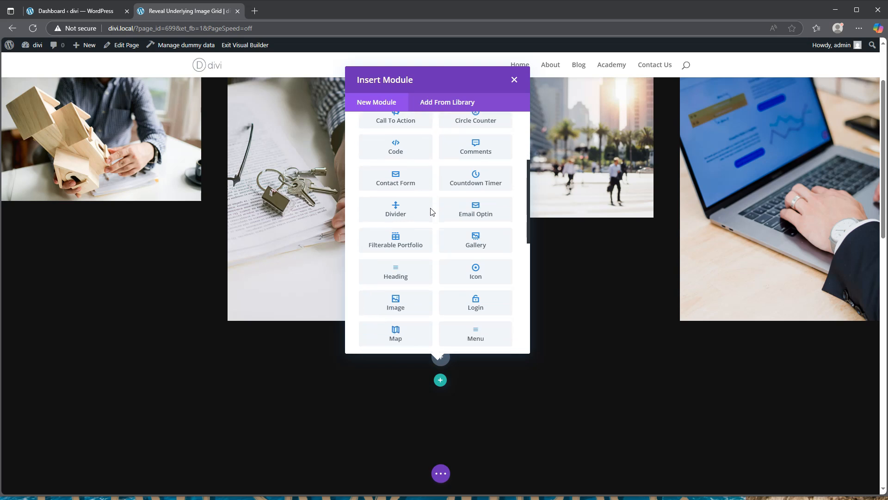
{"action": "left_click", "coordinate": [514, 80]}
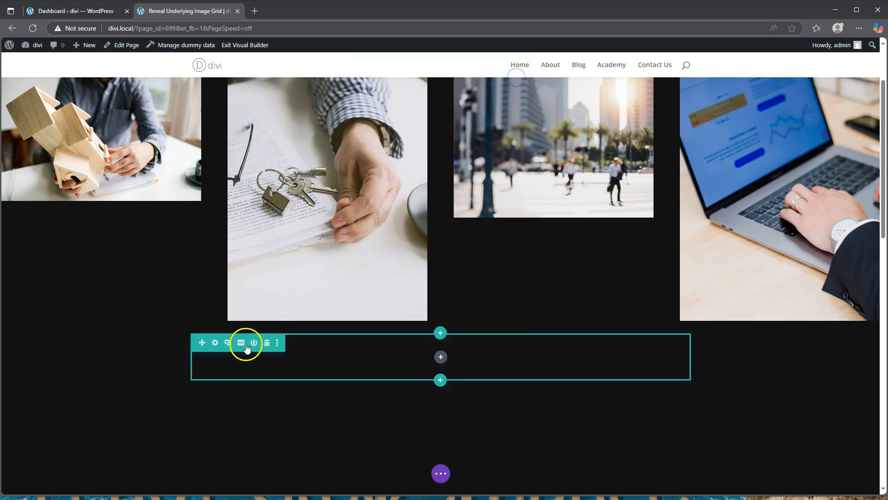
- Add a background gradient to the new single-column row and set its first stop to #121212
{"action": "left_click", "coordinate": [215, 343]}
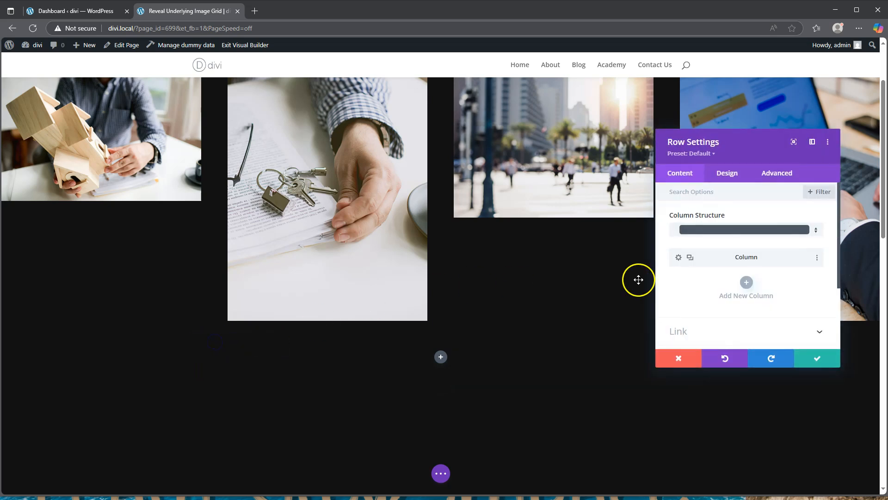
{"action": "scroll", "coordinate": [704, 287], "scroll_direction": "down", "scroll_amount": 2}
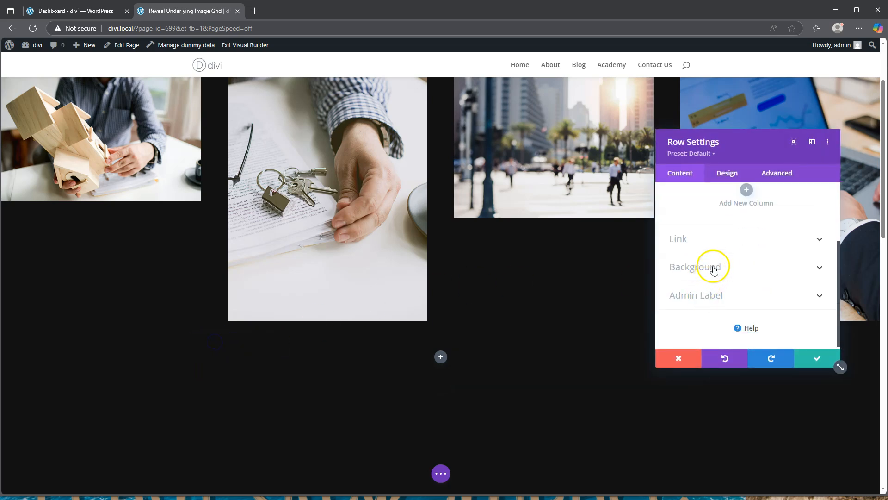
{"action": "left_click", "coordinate": [709, 277]}
{"action": "left_click", "coordinate": [709, 252]}
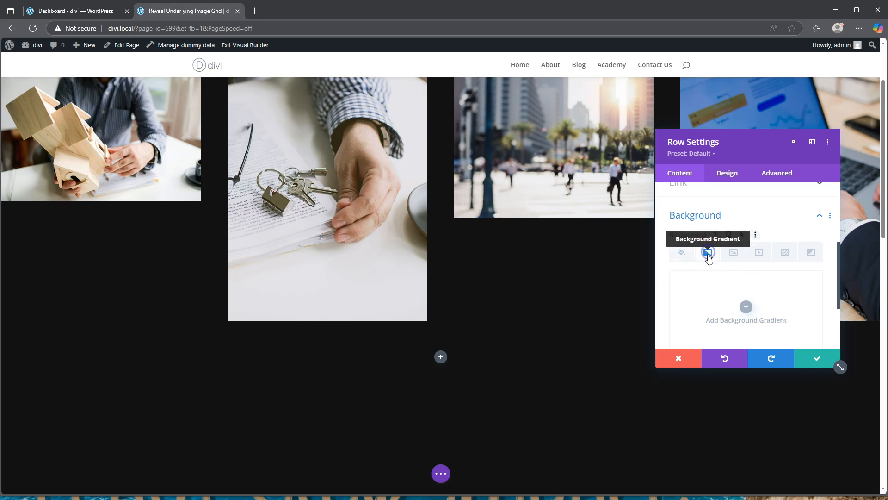
{"action": "left_click", "coordinate": [747, 307]}
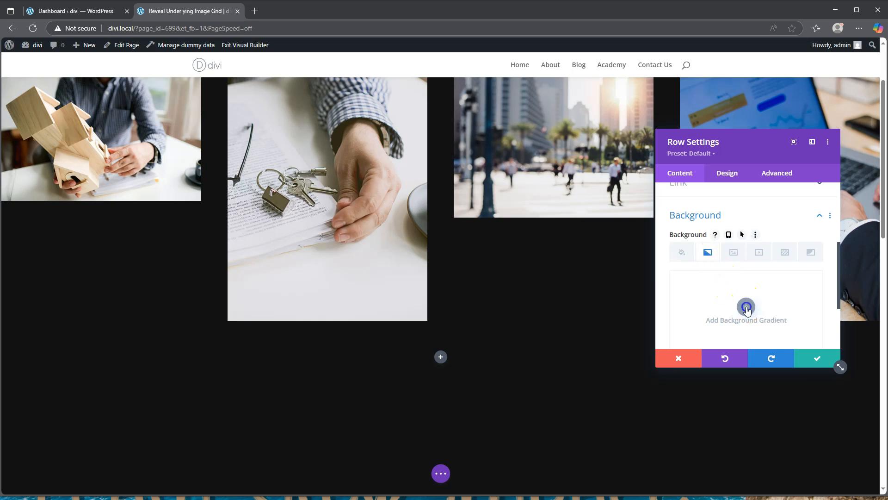
{"action": "scroll", "coordinate": [740, 301], "scroll_direction": "down", "scroll_amount": 2}
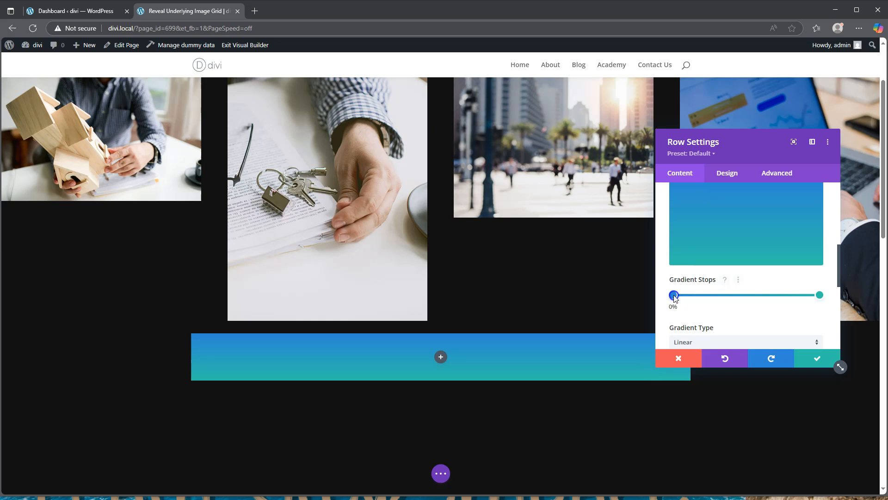
{"action": "left_click", "coordinate": [674, 295]}
{"action": "scroll", "coordinate": [696, 204], "scroll_direction": "up", "scroll_amount": 1}
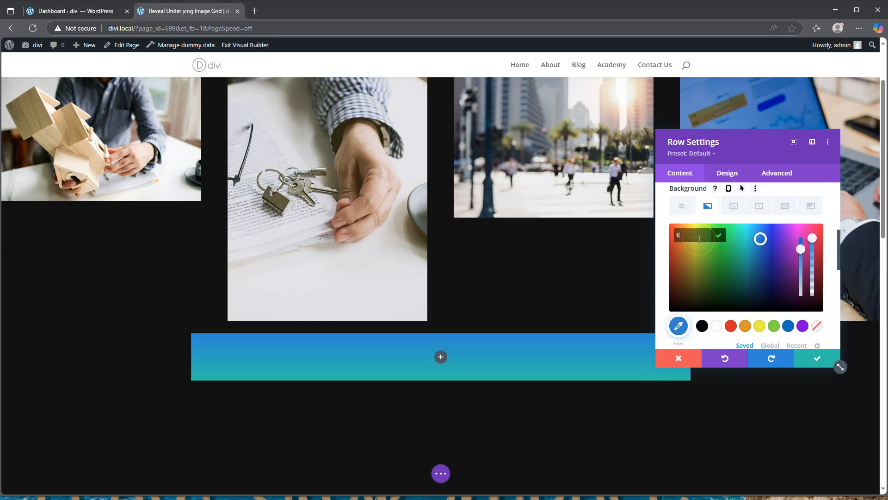
{"action": "key", "text": "Return"}
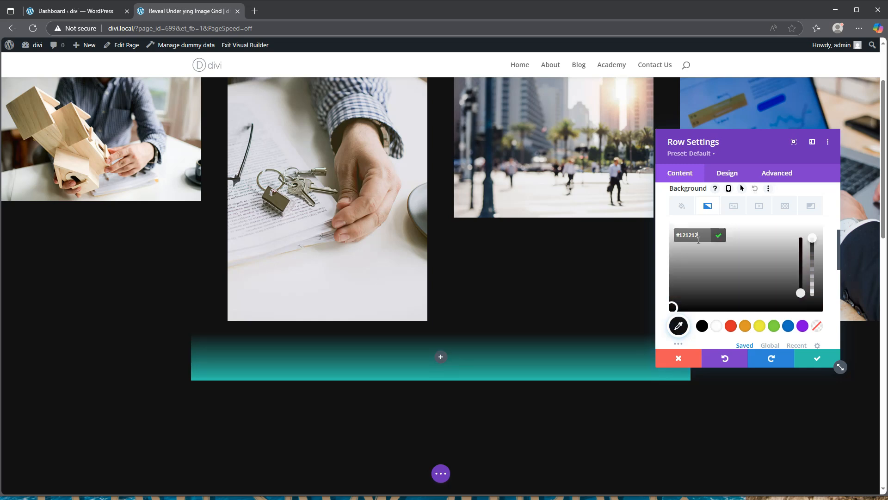
- Set the row gradient's end stop to fully transparent white, rgba(255,255,255,0)
{"action": "scroll", "coordinate": [747, 310], "scroll_direction": "down", "scroll_amount": 2}
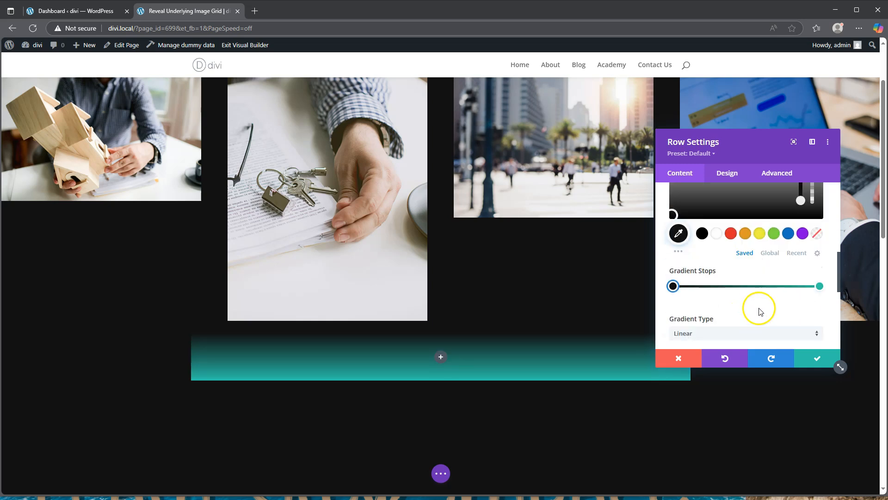
{"action": "left_click", "coordinate": [819, 286]}
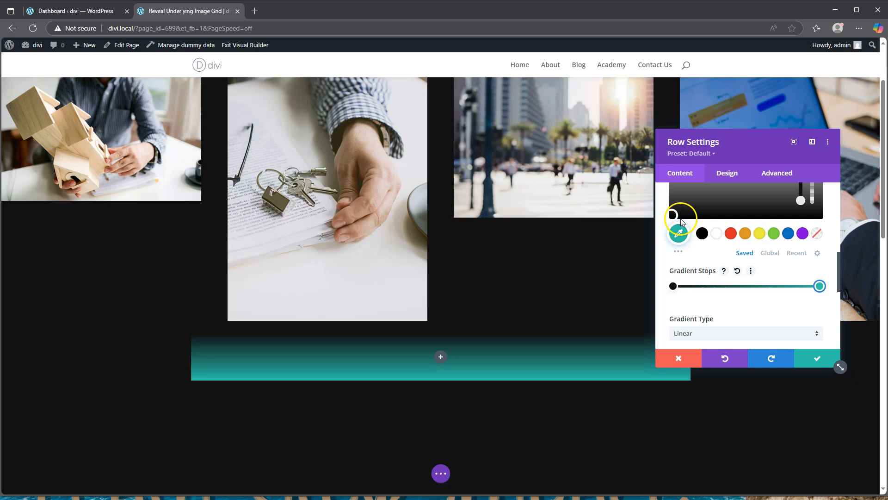
{"action": "scroll", "coordinate": [709, 257], "scroll_direction": "up", "scroll_amount": 1}
{"action": "scroll", "coordinate": [709, 257], "scroll_direction": "up", "scroll_amount": 1}
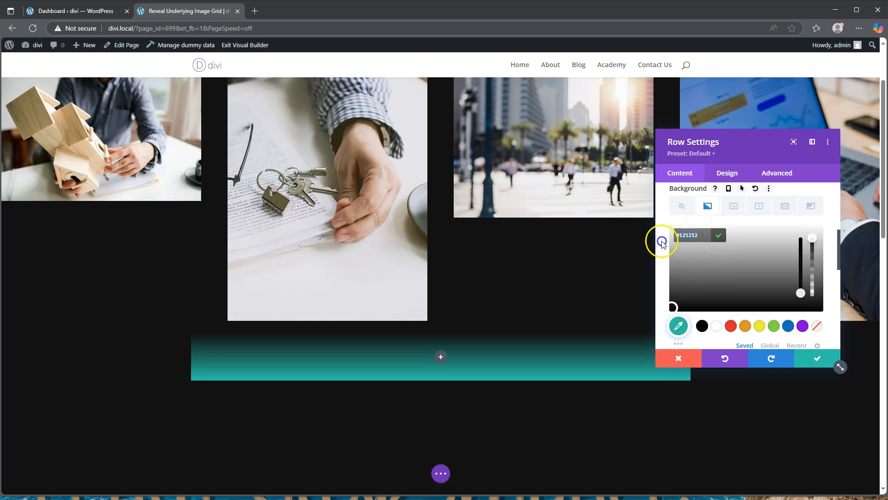
{"action": "left_click", "coordinate": [718, 328]}
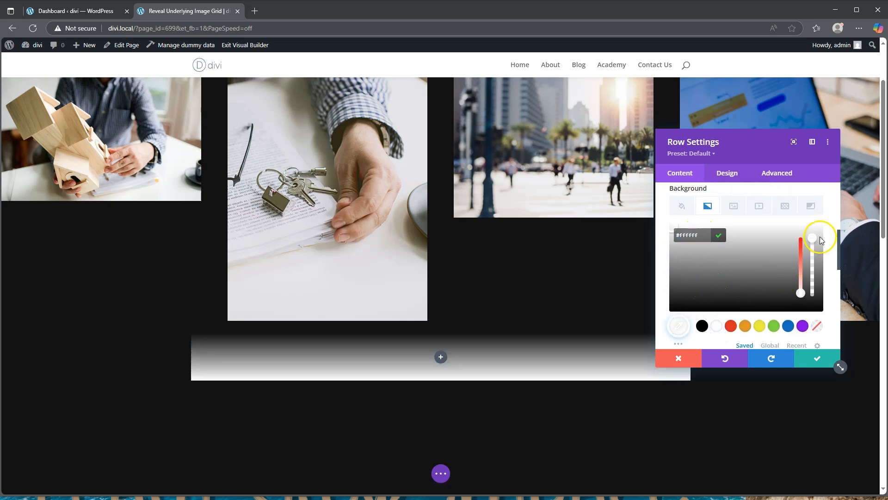
{"action": "left_click_drag", "start_coordinate": [812, 239], "coordinate": [814, 310]}
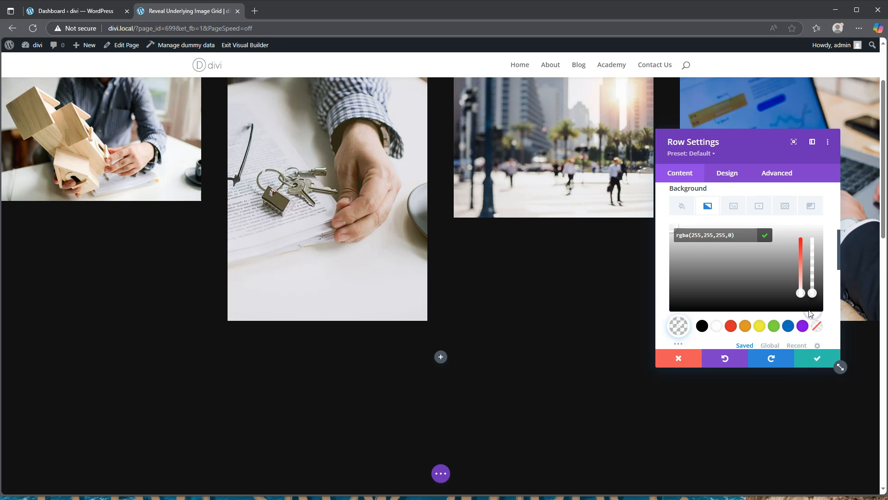
{"action": "left_click", "coordinate": [798, 294]}
- Set the single-column row's width to 100% and its max width to 2580px
{"action": "left_click", "coordinate": [728, 174]}
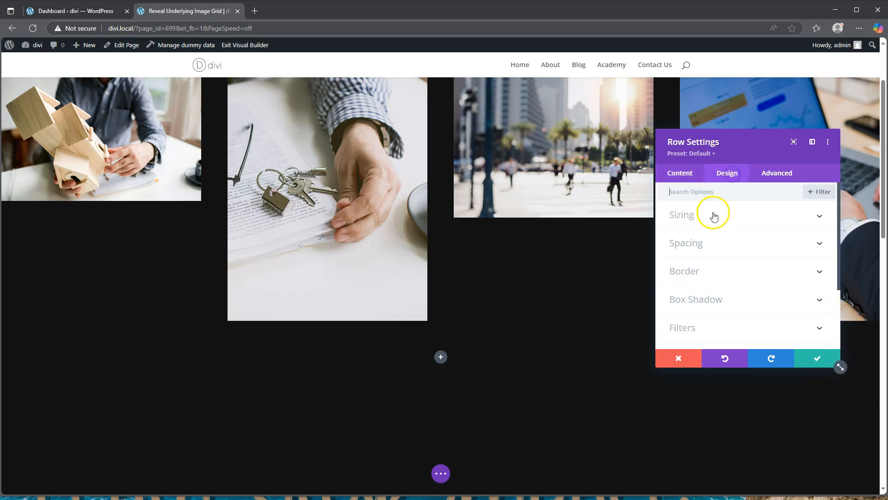
{"action": "left_click", "coordinate": [712, 221]}
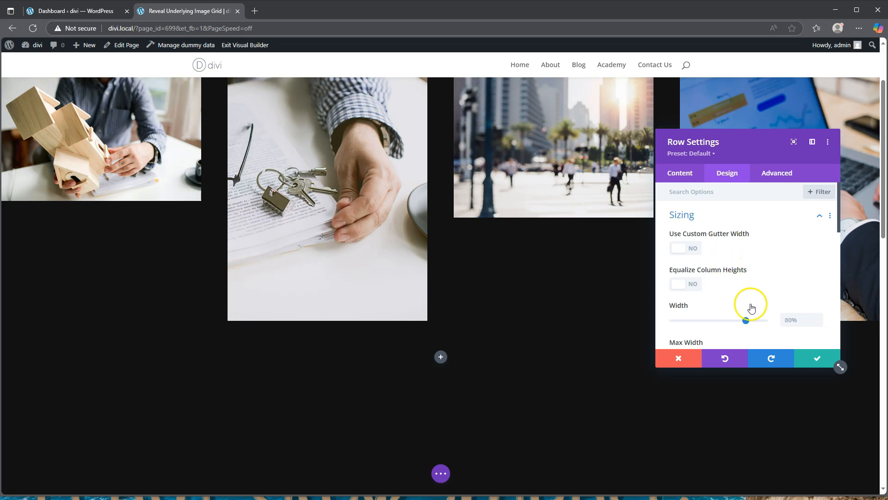
{"action": "left_click_drag", "start_coordinate": [746, 319], "coordinate": [758, 322]}
{"action": "scroll", "coordinate": [777, 322], "scroll_direction": "down", "scroll_amount": 2}
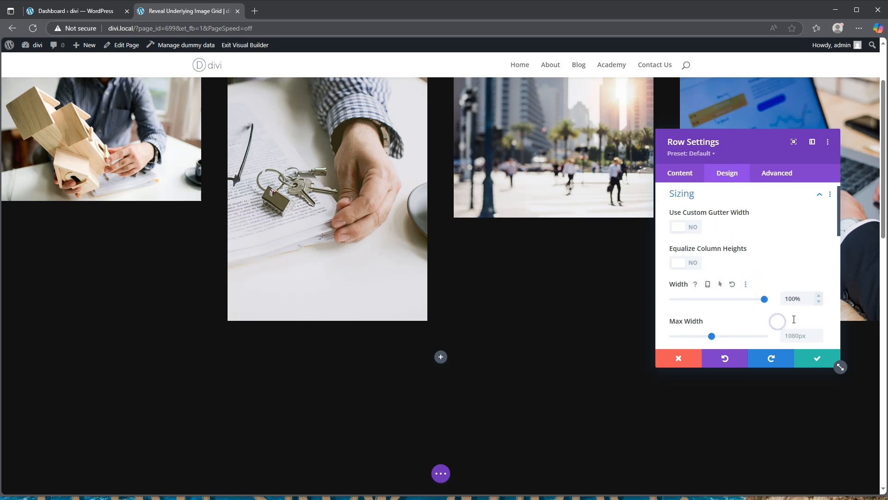
{"action": "left_click", "coordinate": [792, 266]}
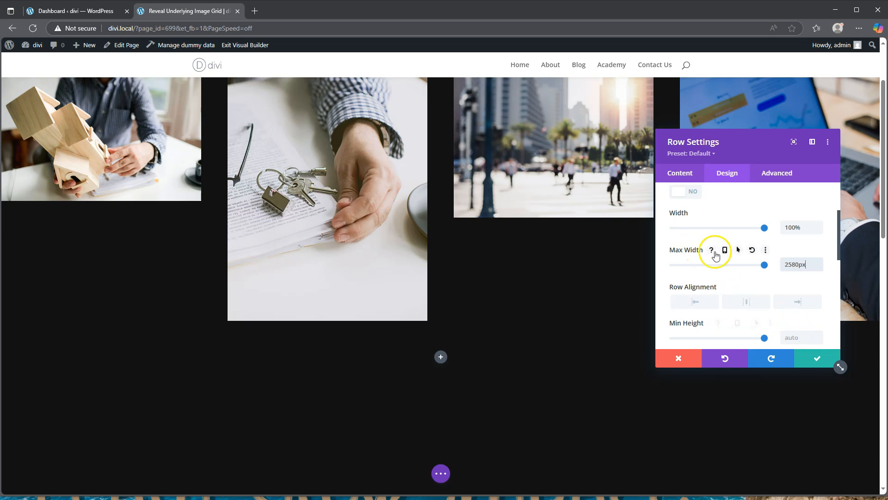
- Set the single-column gradient row's top padding to 20vh and link the bottom padding to the same value
{"action": "scroll", "coordinate": [717, 254], "scroll_direction": "down", "scroll_amount": 2}
{"action": "scroll", "coordinate": [717, 253], "scroll_direction": "down", "scroll_amount": 4}
{"action": "scroll", "coordinate": [710, 238], "scroll_direction": "up", "scroll_amount": 2}
{"action": "scroll", "coordinate": [715, 268], "scroll_direction": "down", "scroll_amount": 2}
{"action": "scroll", "coordinate": [715, 267], "scroll_direction": "up", "scroll_amount": 3}
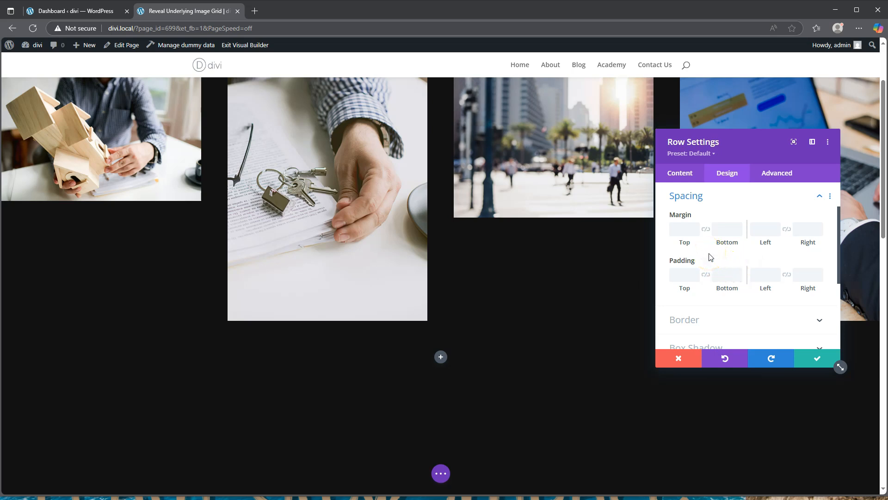
{"action": "left_click", "coordinate": [683, 276]}
{"action": "type", "text": "20vh"}
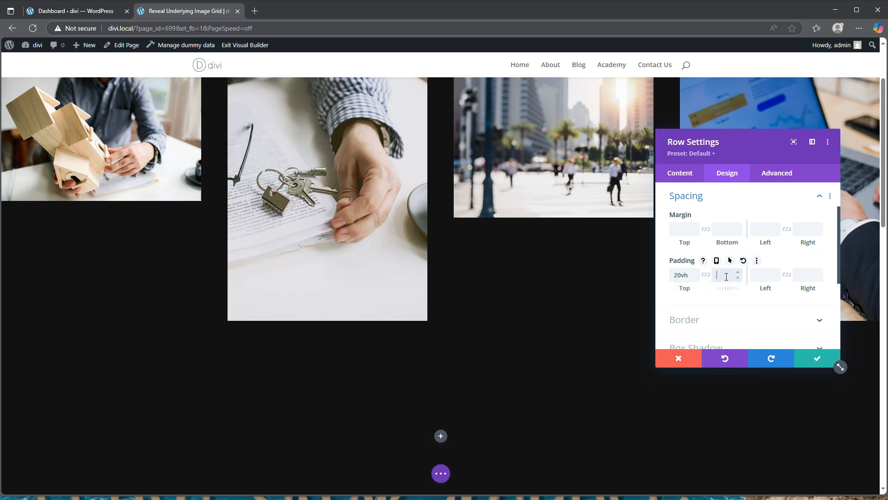
{"action": "left_click", "coordinate": [705, 275]}
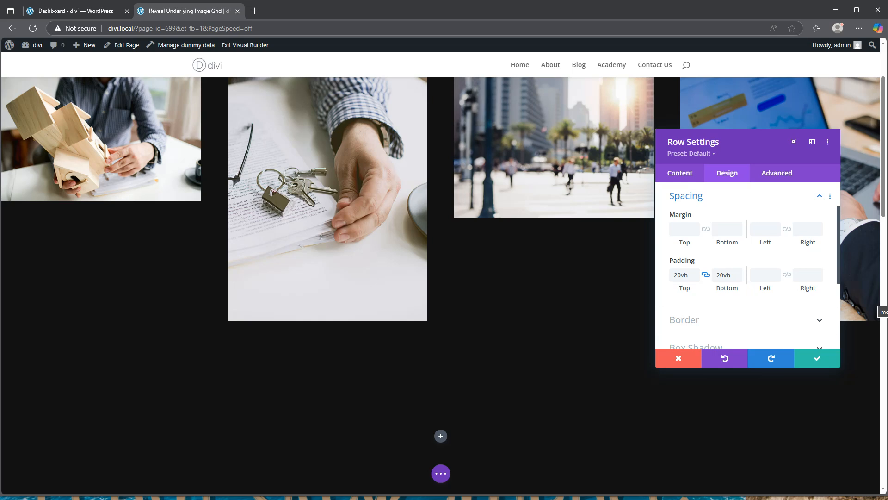
- Set the gradient row's position to Absolute, anchored at the top centre location
{"action": "left_click", "coordinate": [774, 171]}
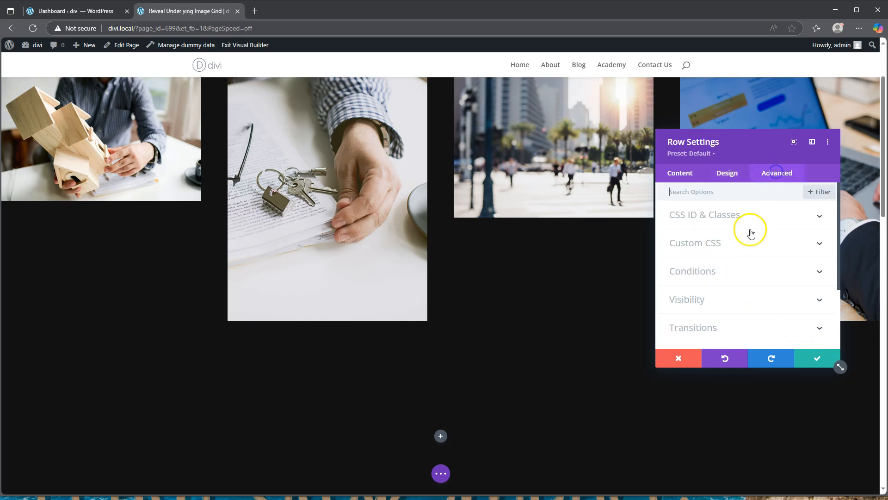
{"action": "scroll", "coordinate": [729, 258], "scroll_direction": "down", "scroll_amount": 2}
{"action": "left_click", "coordinate": [711, 266]}
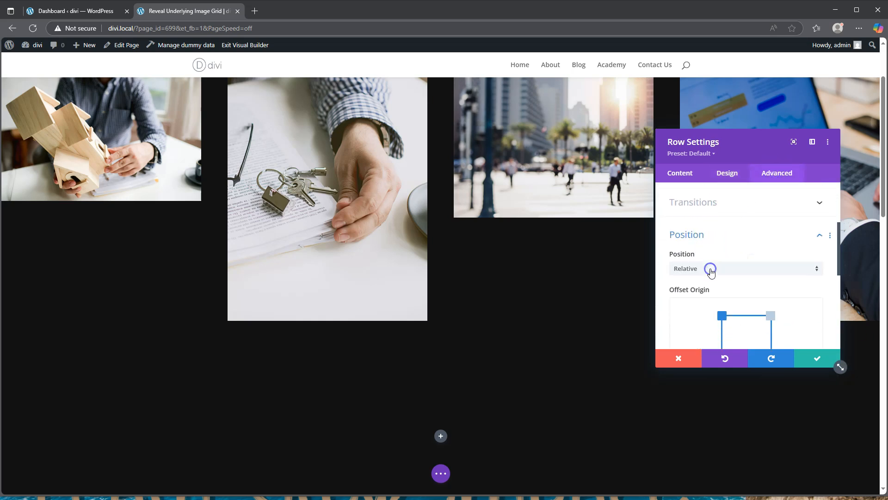
{"action": "scroll", "coordinate": [711, 272], "scroll_direction": "down", "scroll_amount": 1}
{"action": "left_click", "coordinate": [712, 230]}
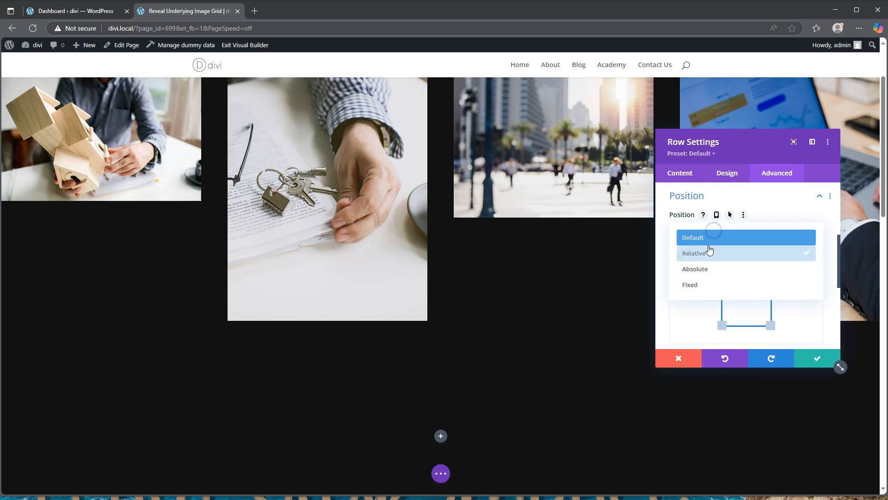
{"action": "left_click", "coordinate": [705, 272]}
{"action": "left_click", "coordinate": [747, 280]}
- Give the gradient row a Z Index of 12 and save the row settings
{"action": "scroll", "coordinate": [748, 285], "scroll_direction": "down", "scroll_amount": 3}
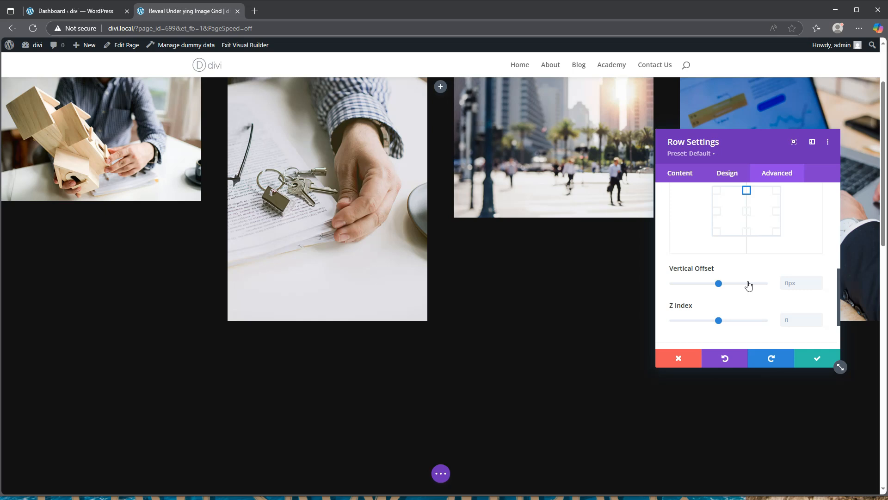
{"action": "left_click", "coordinate": [788, 271]}
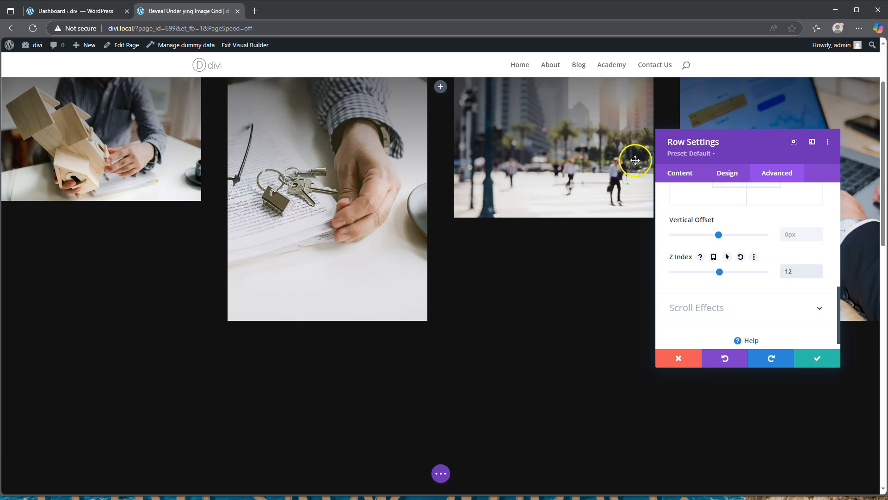
{"action": "left_click", "coordinate": [817, 358]}
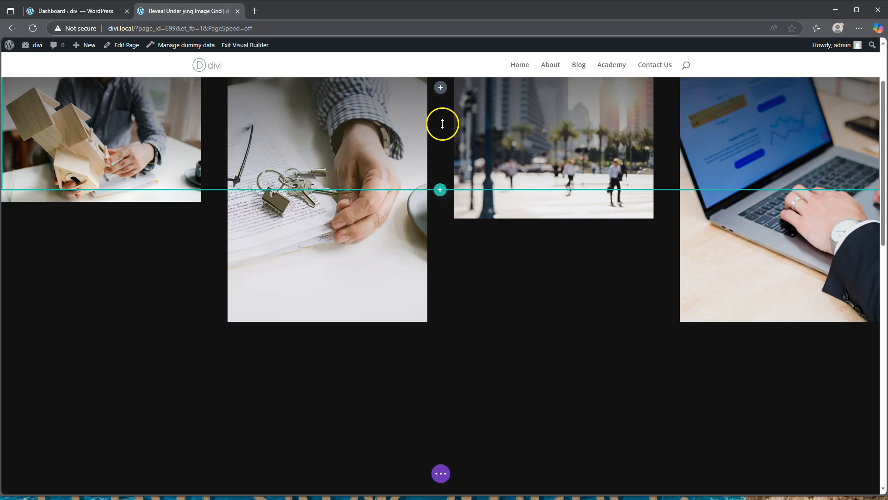
{"action": "scroll", "coordinate": [442, 125], "scroll_direction": "up", "scroll_amount": 2}
{"action": "left_click", "coordinate": [440, 194]}
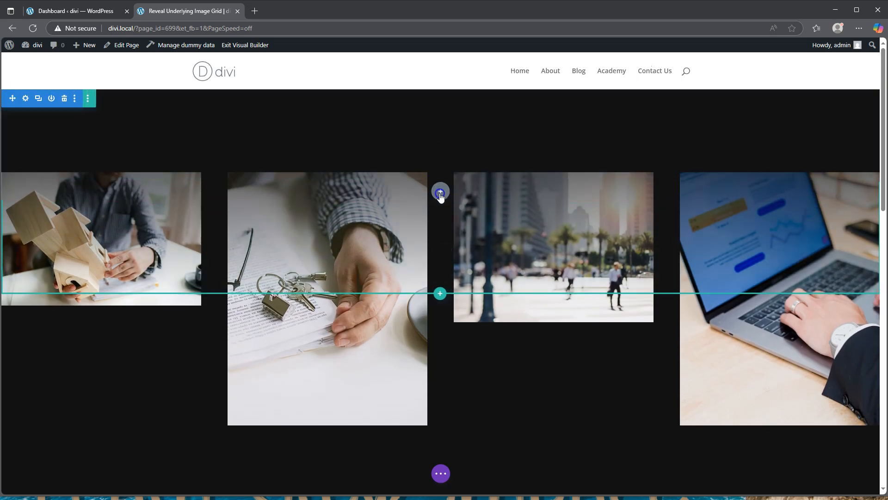
{"action": "scroll", "coordinate": [426, 344], "scroll_direction": "down", "scroll_amount": 1}
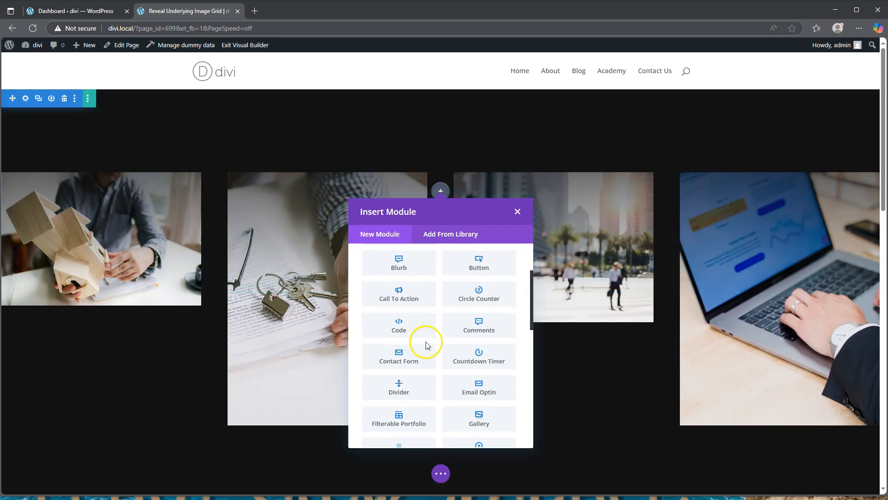
{"action": "left_click", "coordinate": [518, 212]}
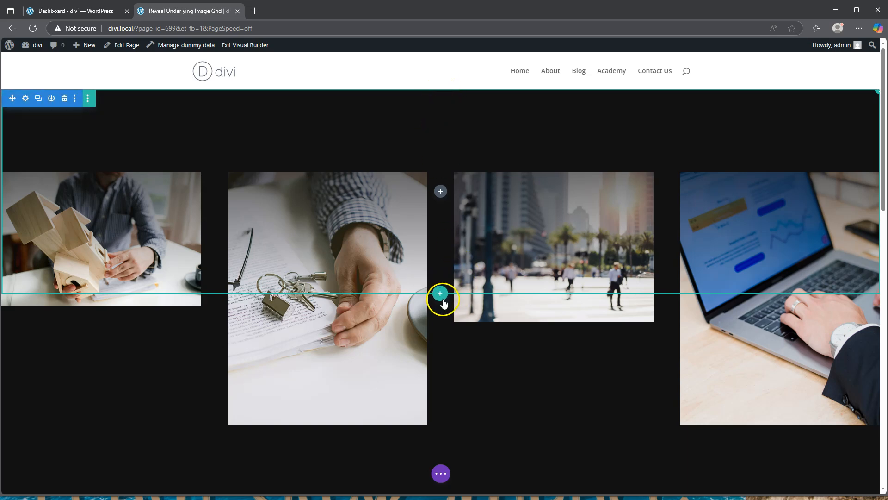
{"action": "left_click_drag", "start_coordinate": [446, 103], "coordinate": [447, 92]}
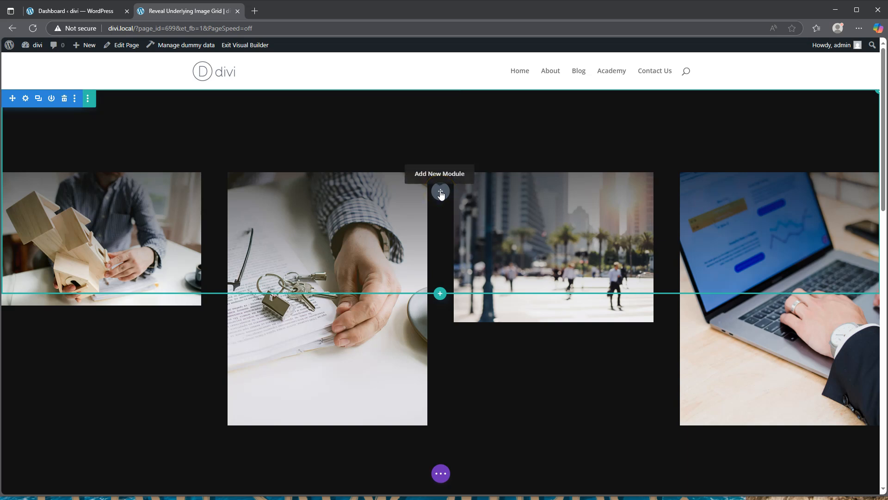
- Insert a Text module into the gradient overlay row
{"action": "left_click", "coordinate": [440, 192]}
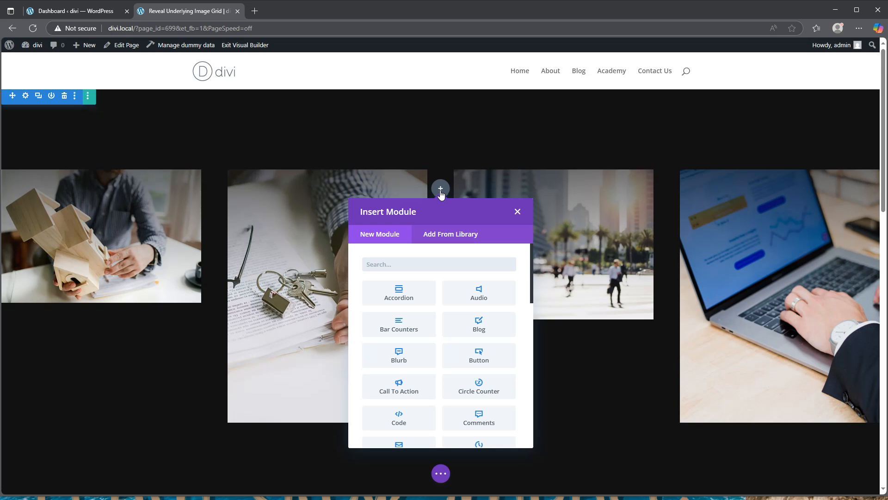
{"action": "scroll", "coordinate": [432, 307], "scroll_direction": "down", "scroll_amount": 8}
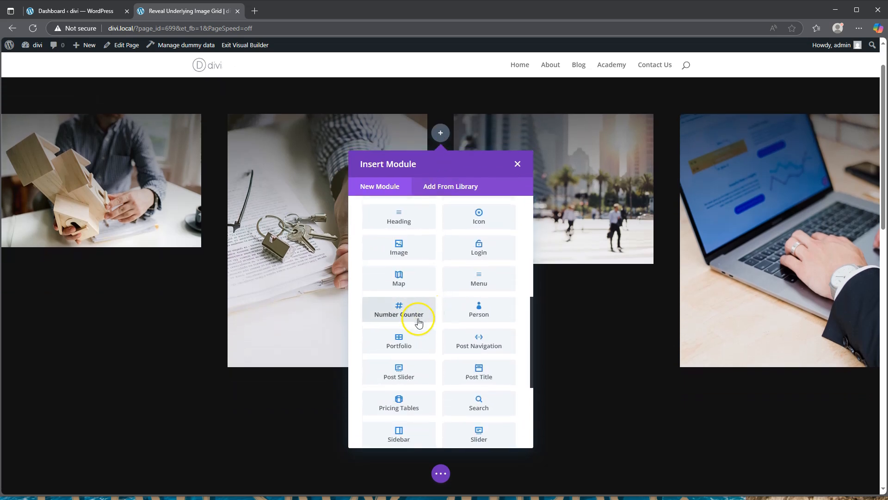
{"action": "scroll", "coordinate": [419, 322], "scroll_direction": "down", "scroll_amount": 3}
{"action": "left_click", "coordinate": [475, 361]}
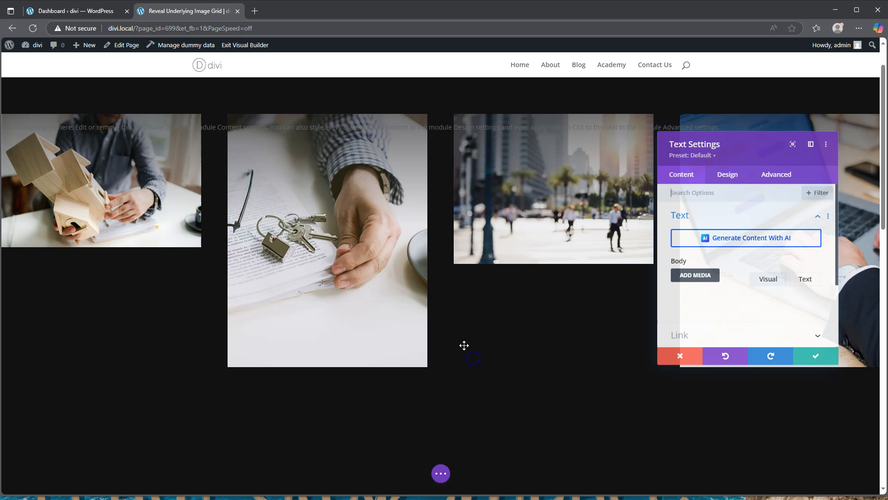
- Replace the Text module's placeholder body with "Divi Text Effects in Action" and format it as Heading 1
{"action": "scroll", "coordinate": [786, 278], "scroll_direction": "down", "scroll_amount": 2}
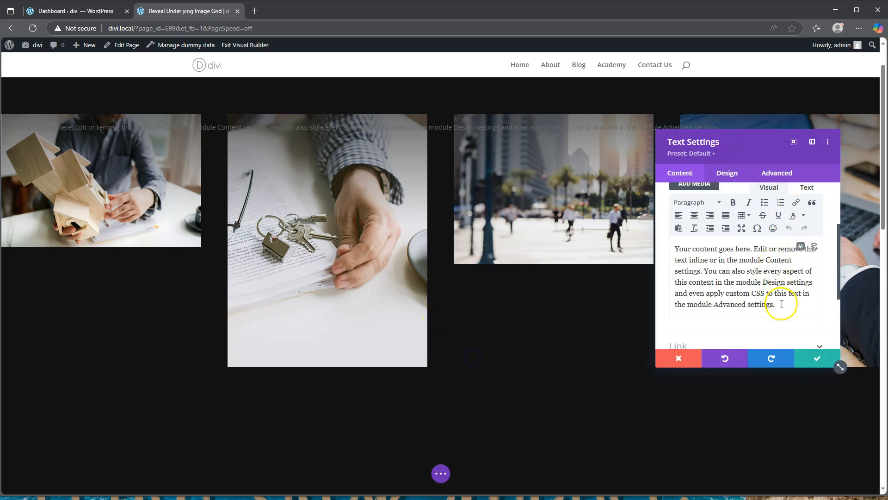
{"action": "left_click_drag", "start_coordinate": [783, 303], "coordinate": [657, 241]}
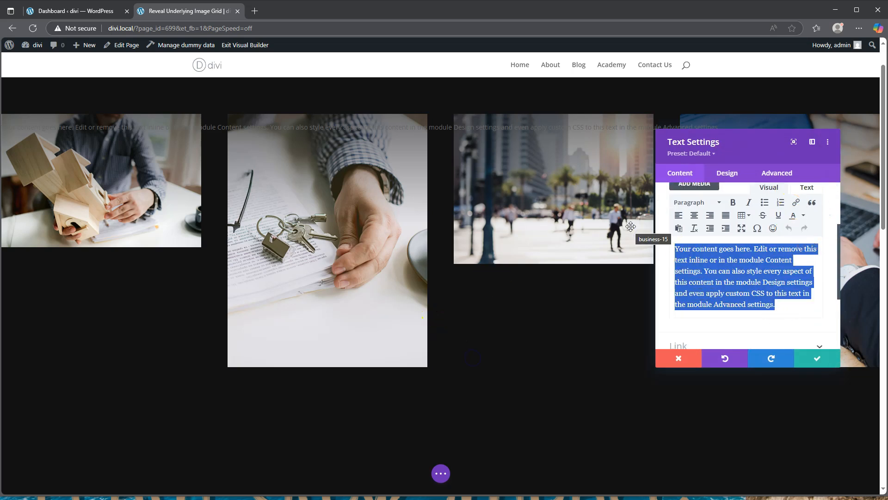
{"action": "type", "text": "Divi Text Effects in Action"}
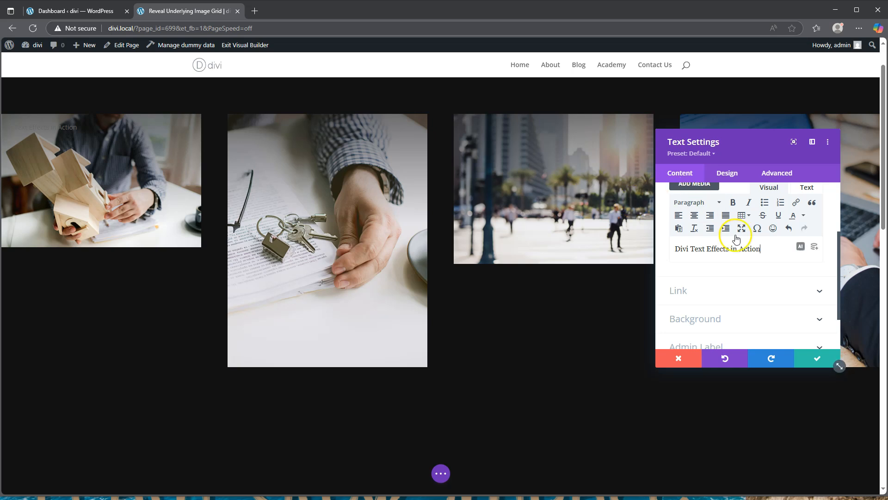
{"action": "triple_click", "coordinate": [772, 250]}
{"action": "left_click", "coordinate": [699, 207]}
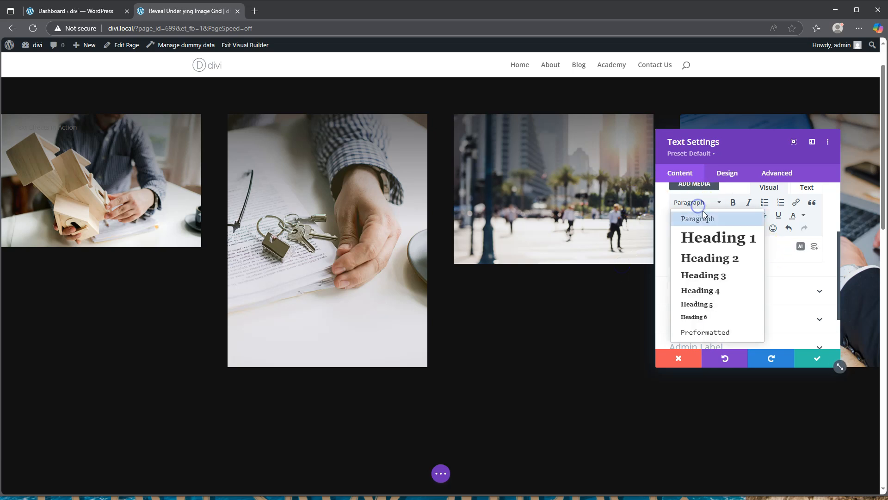
{"action": "left_click", "coordinate": [714, 238]}
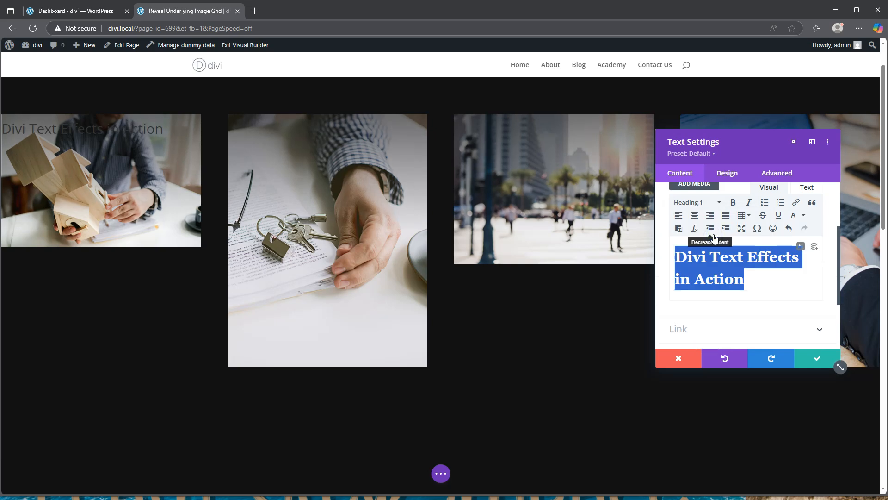
{"action": "left_click", "coordinate": [724, 255]}
- Style the H1 heading in bold, uppercase Kumbh Sans and centre its alignment
{"action": "left_click", "coordinate": [727, 173]}
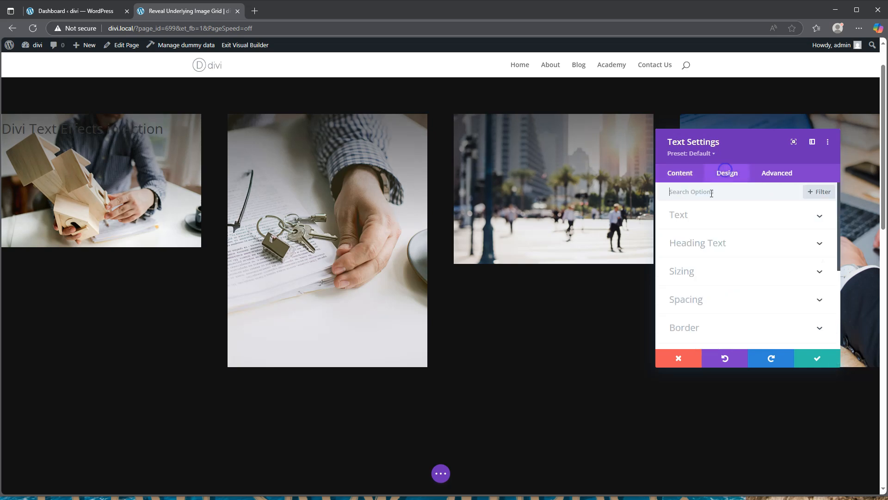
{"action": "left_click", "coordinate": [704, 243]}
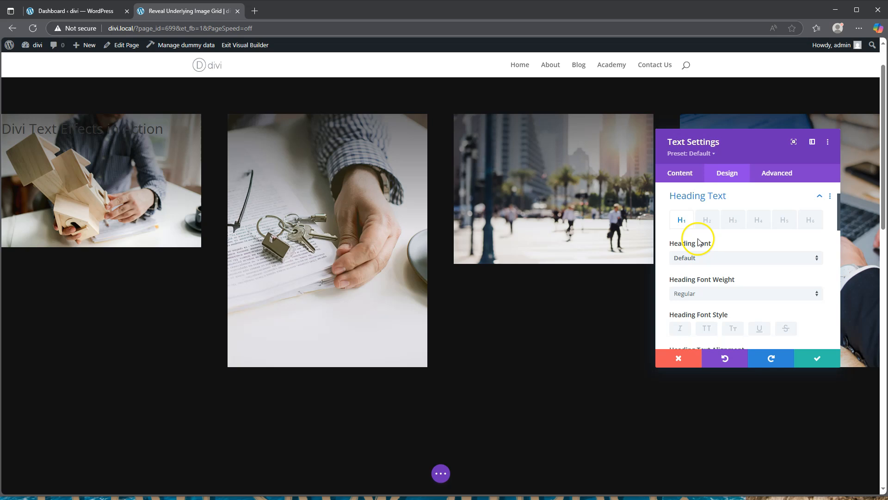
{"action": "left_click", "coordinate": [704, 261]}
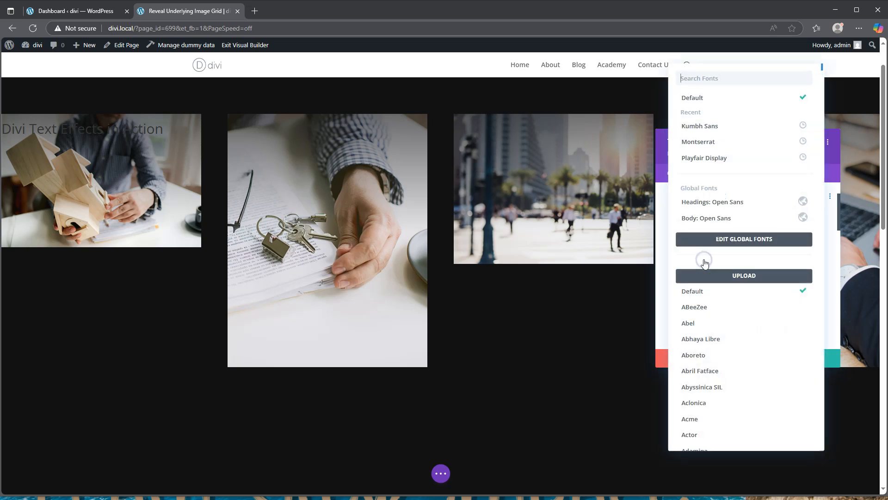
{"action": "left_click", "coordinate": [706, 131]}
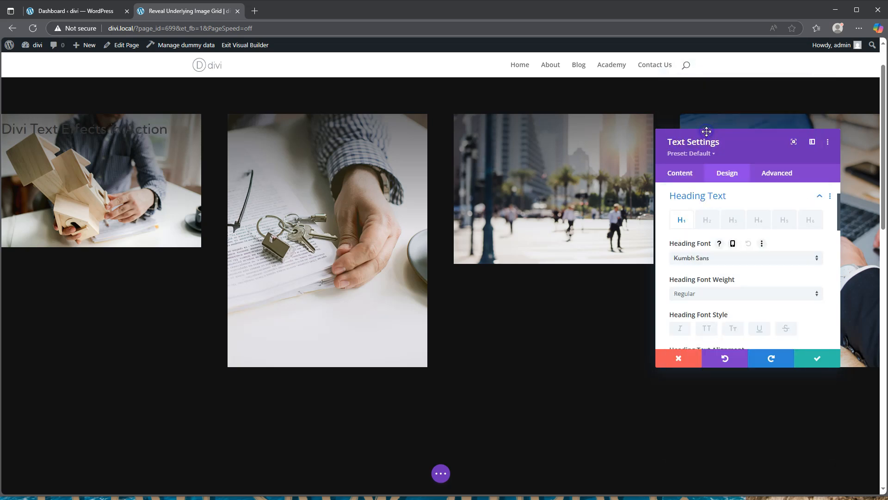
{"action": "scroll", "coordinate": [711, 234], "scroll_direction": "down", "scroll_amount": 1}
{"action": "left_click", "coordinate": [711, 248]}
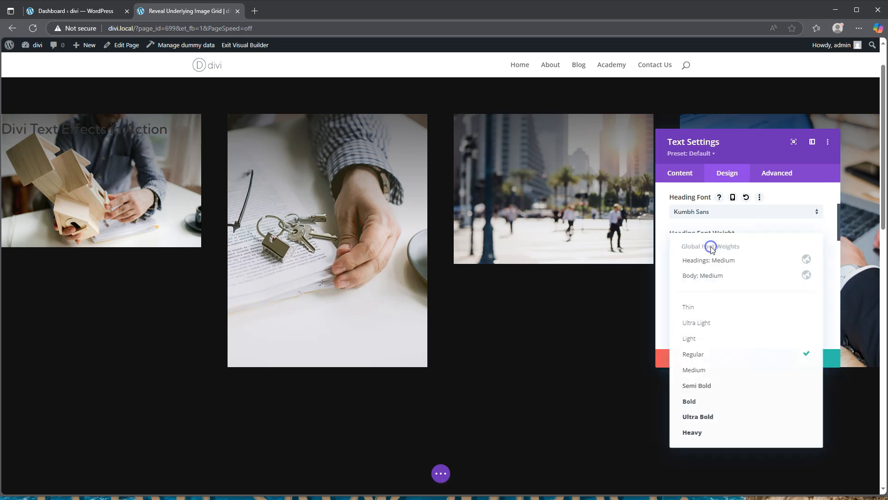
{"action": "left_click", "coordinate": [706, 408]}
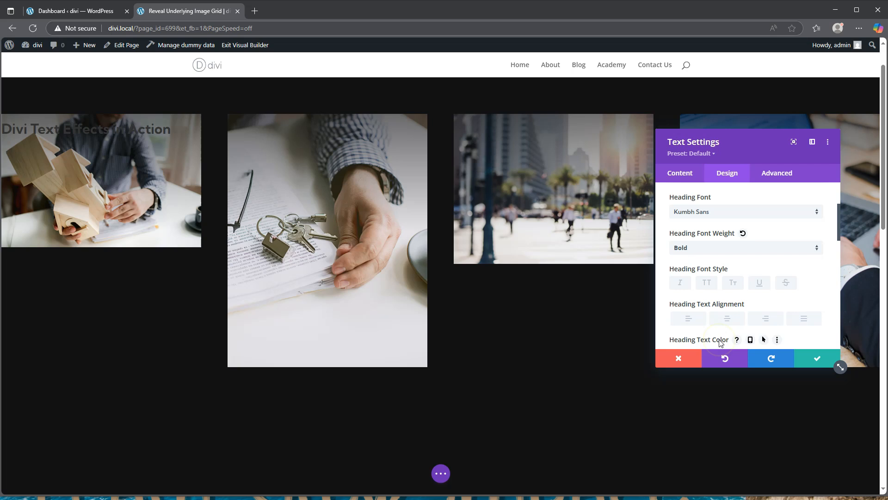
{"action": "left_click", "coordinate": [707, 283]}
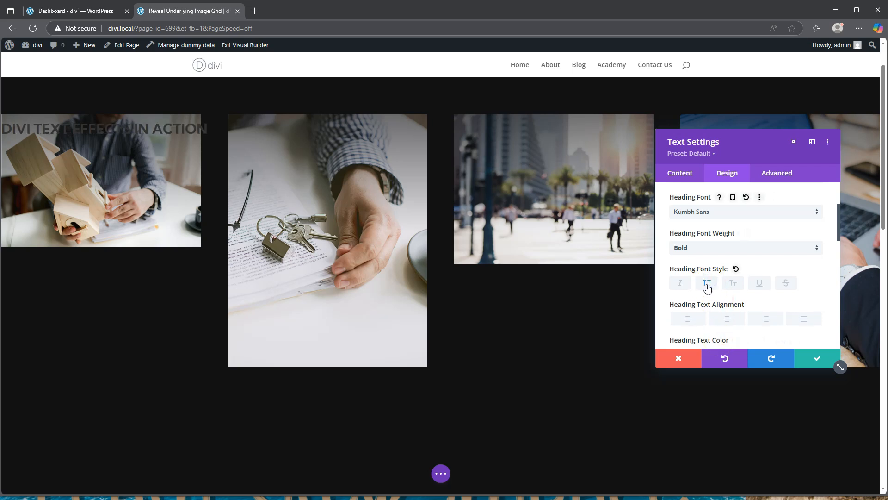
{"action": "left_click", "coordinate": [726, 319]}
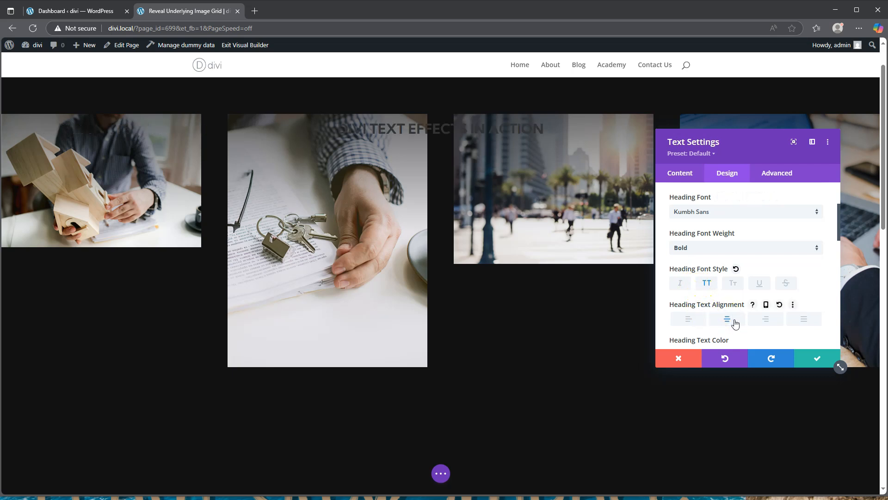
- Set the heading text color to the light green #9aff9a
{"action": "scroll", "coordinate": [735, 324], "scroll_direction": "down", "scroll_amount": 2}
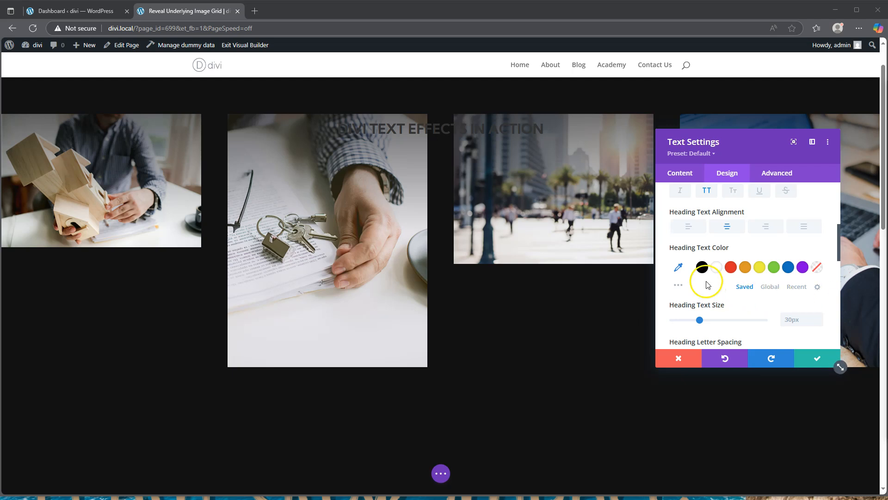
{"action": "left_click", "coordinate": [678, 267]}
{"action": "left_click", "coordinate": [695, 267]}
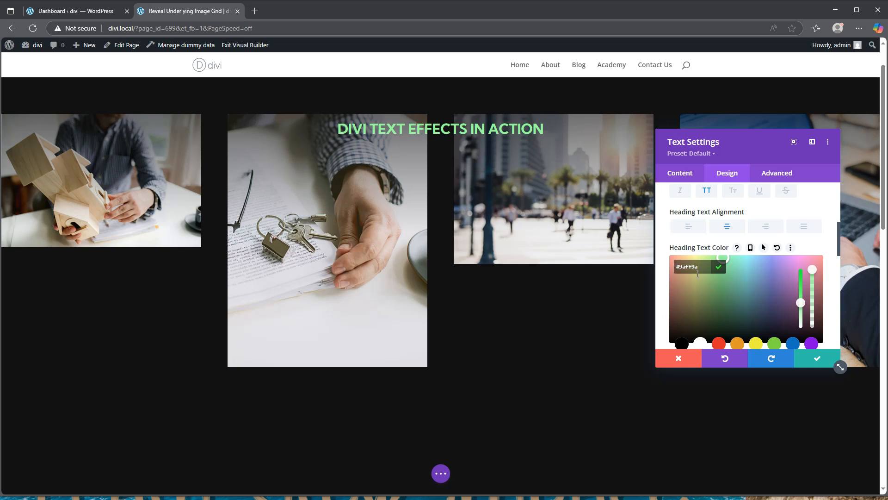
- Set the heading text size to 120px and enable separate responsive values for it
{"action": "scroll", "coordinate": [712, 261], "scroll_direction": "down", "scroll_amount": 2}
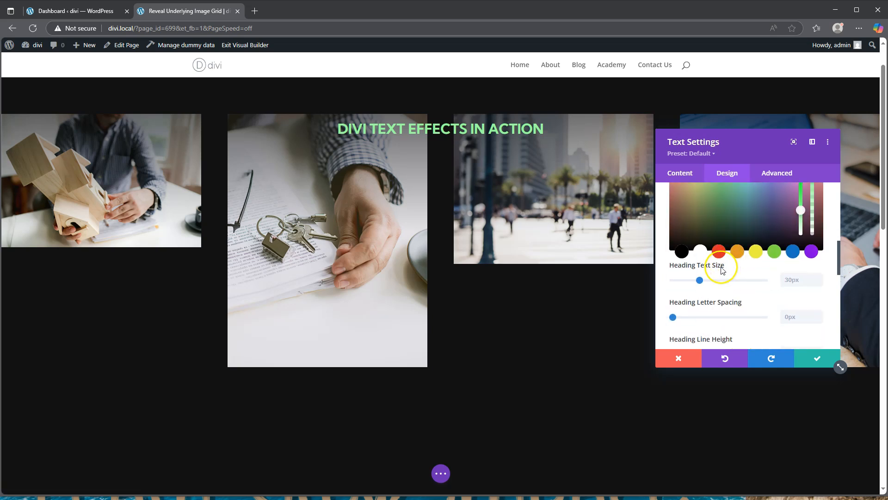
{"action": "scroll", "coordinate": [796, 282], "scroll_direction": "down", "scroll_amount": 1}
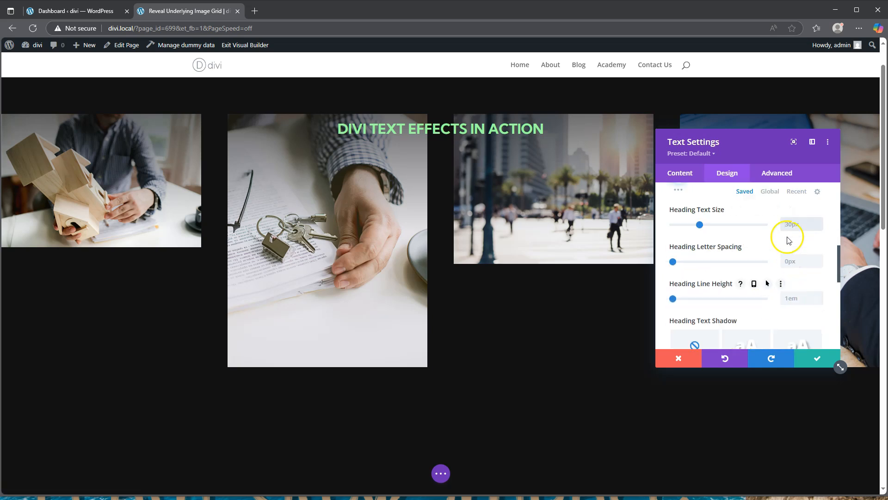
{"action": "type", "text": "0"}
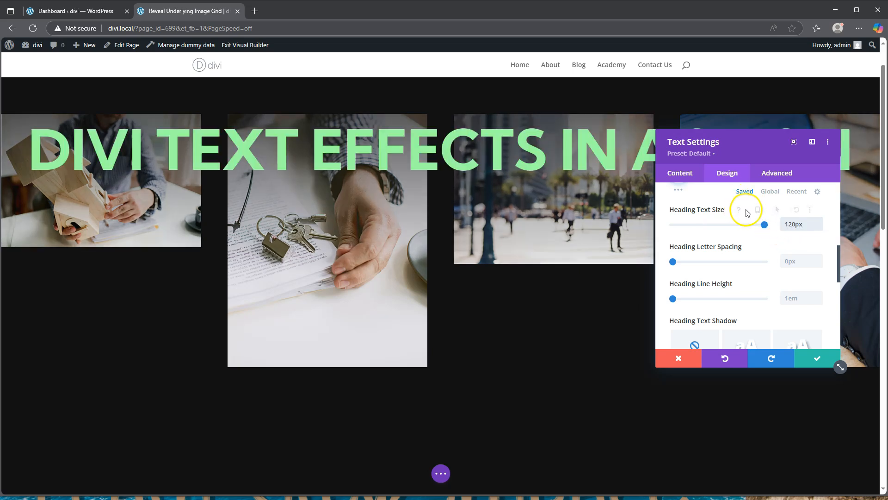
{"action": "left_click", "coordinate": [747, 211]}
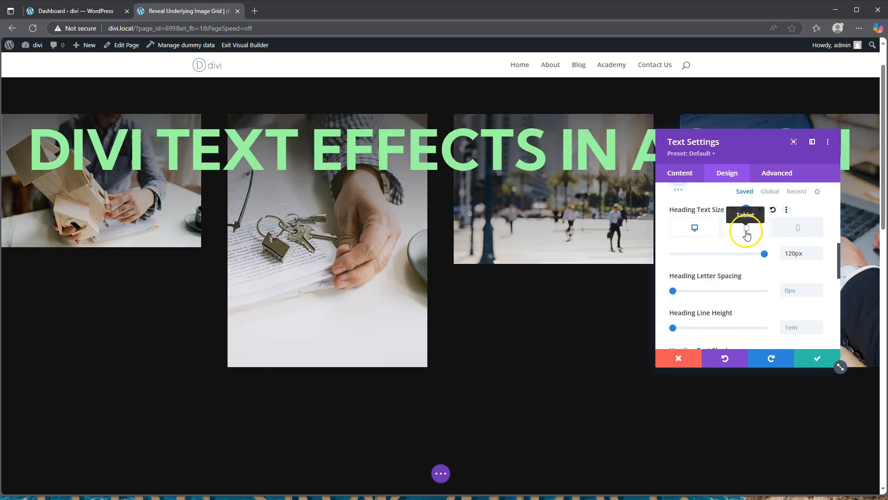
- Set the heading text size to 60px for tablet and 40px for phone
{"action": "left_click", "coordinate": [747, 229]}
{"action": "left_click", "coordinate": [792, 255]}
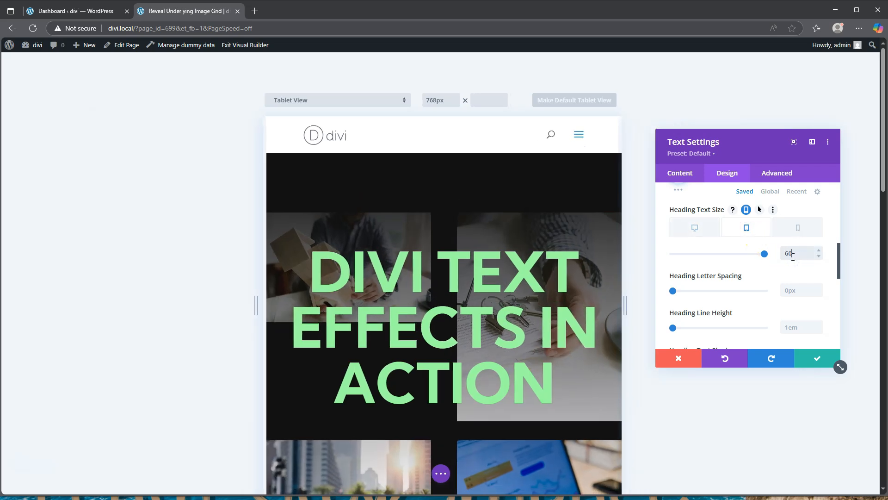
{"action": "left_click", "coordinate": [795, 230]}
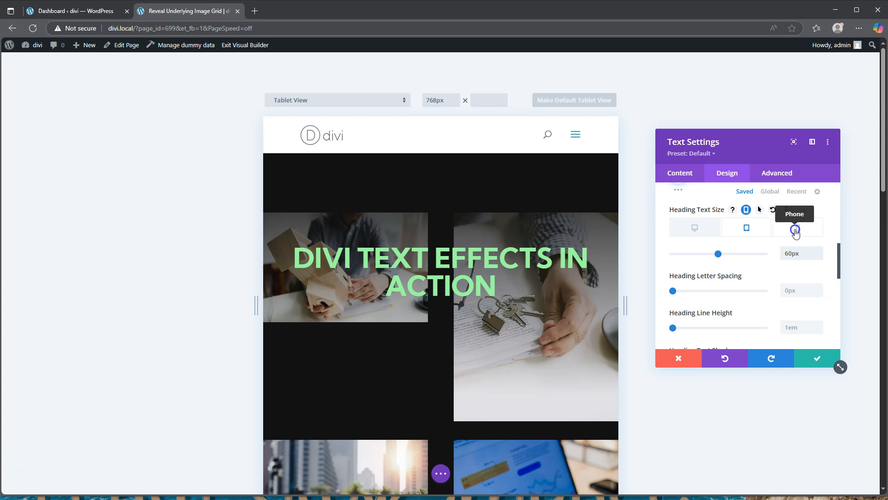
{"action": "left_click", "coordinate": [789, 255]}
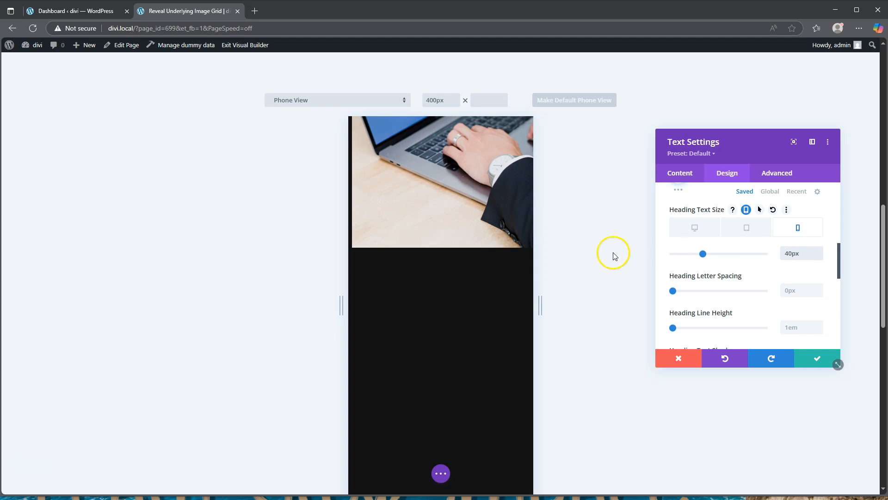
{"action": "scroll", "coordinate": [490, 261], "scroll_direction": "up", "scroll_amount": 10}
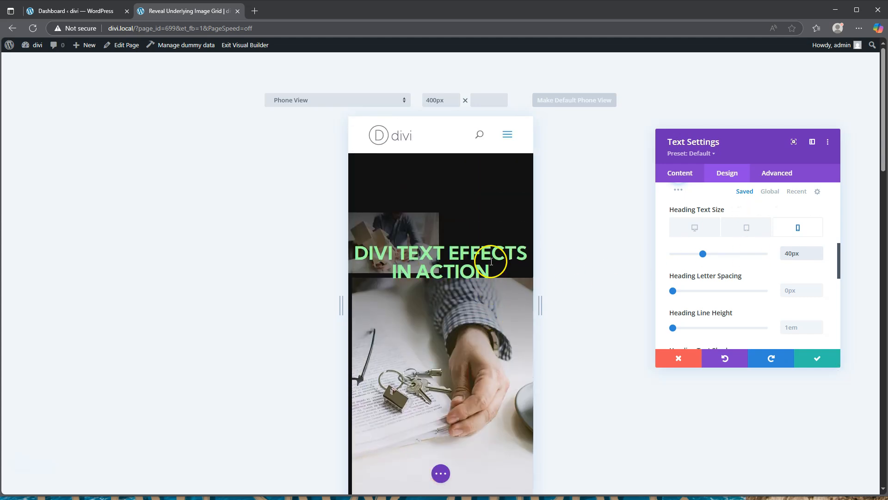
{"action": "scroll", "coordinate": [490, 261], "scroll_direction": "down", "scroll_amount": 2}
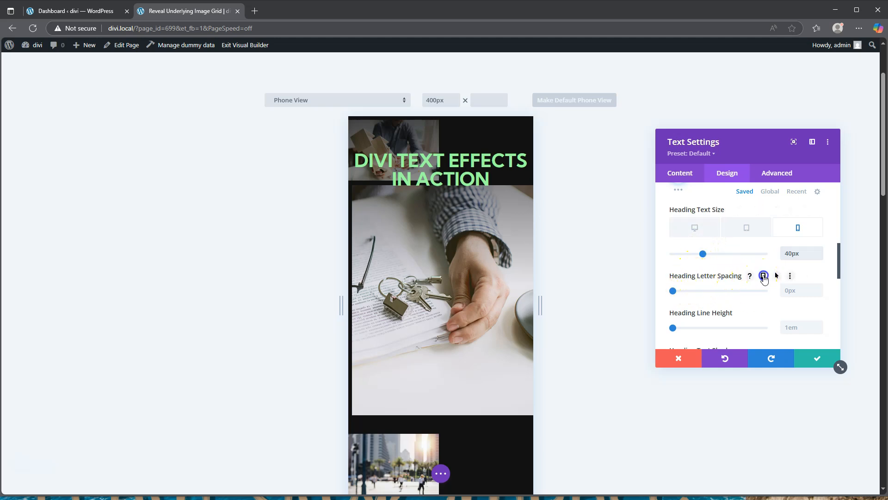
- Enable responsive heading letter spacing, with -3px on desktop and 0px on tablet
{"action": "left_click", "coordinate": [762, 276]}
{"action": "left_click", "coordinate": [687, 293]}
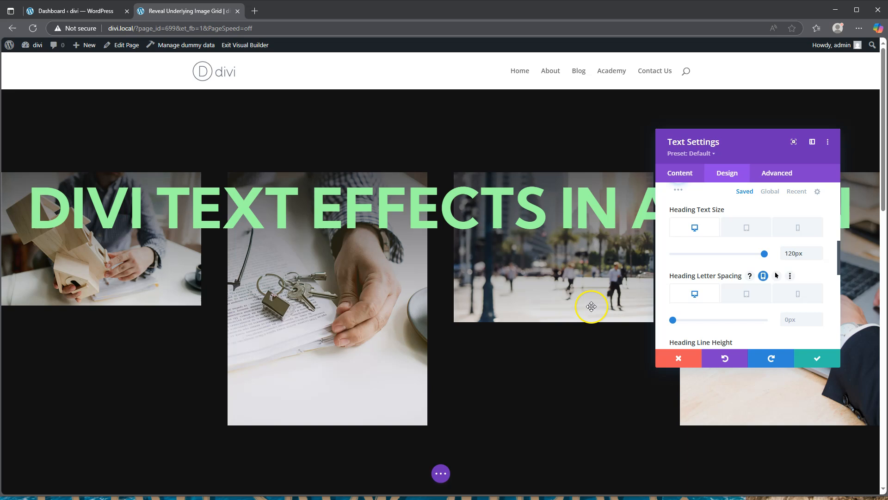
{"action": "left_click", "coordinate": [793, 321]}
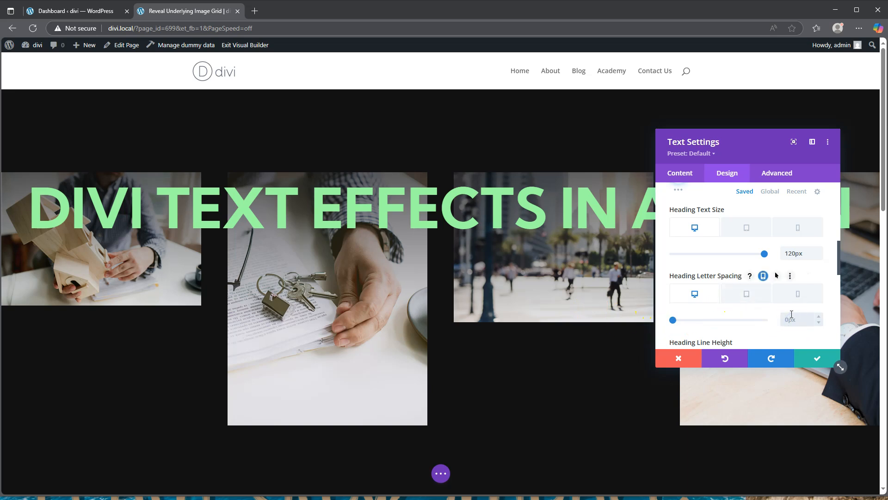
{"action": "type", "text": "-3px"}
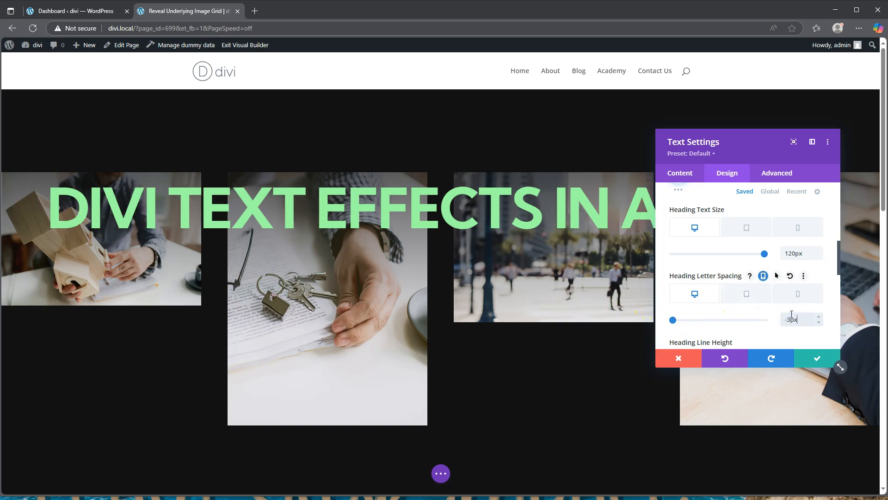
{"action": "left_click", "coordinate": [746, 296]}
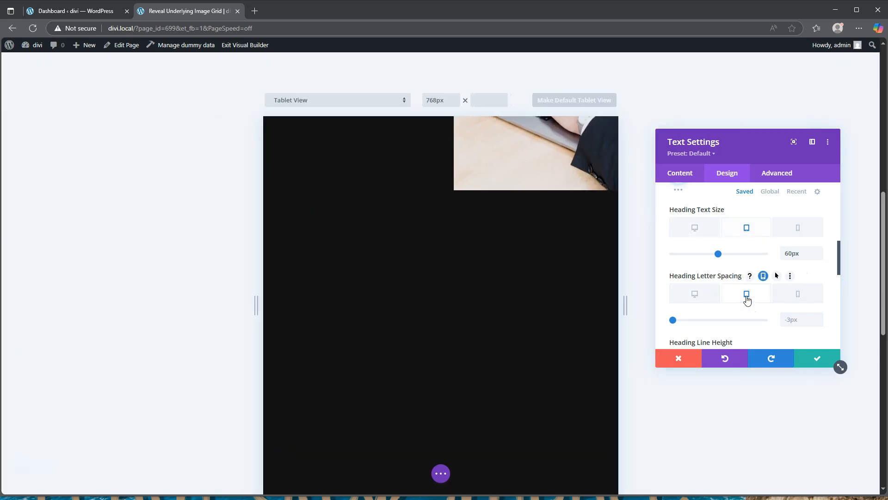
{"action": "left_click", "coordinate": [796, 322]}
{"action": "type", "text": "0"}
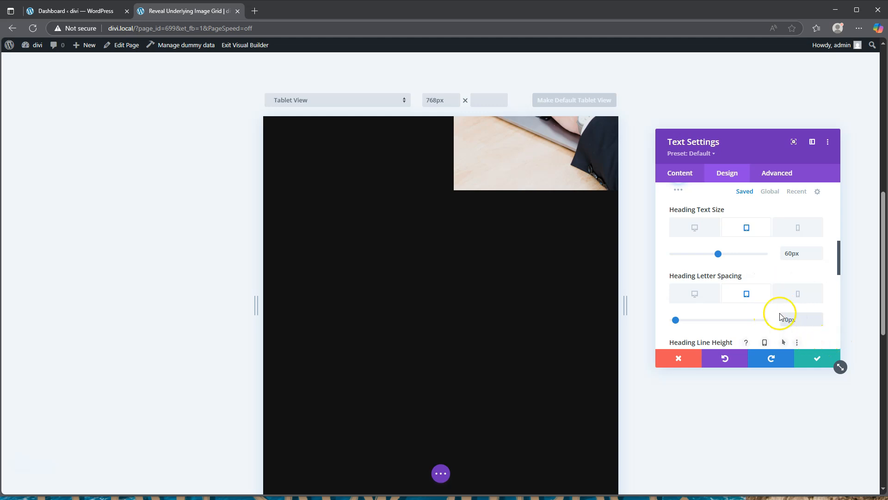
- Apply the soft, evenly blurred text shadow preset with no offset to the heading and return to the desktop preview
{"action": "scroll", "coordinate": [734, 296], "scroll_direction": "down", "scroll_amount": 2}
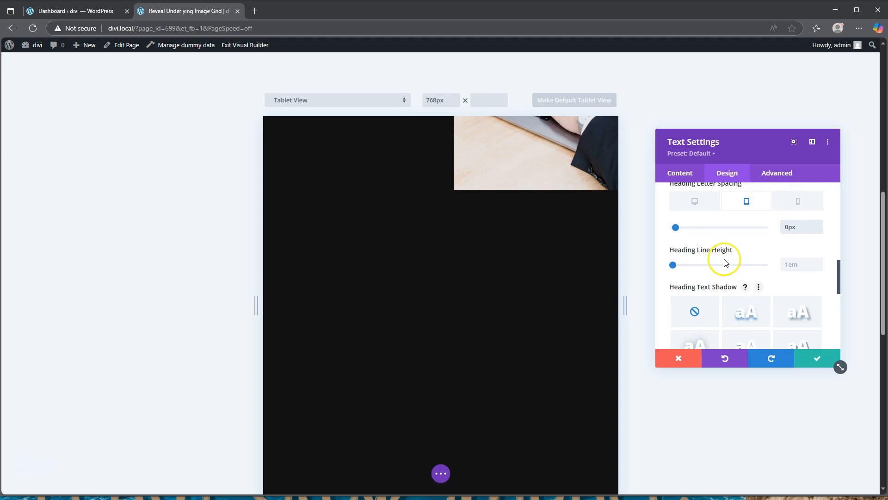
{"action": "scroll", "coordinate": [721, 252], "scroll_direction": "down", "scroll_amount": 1}
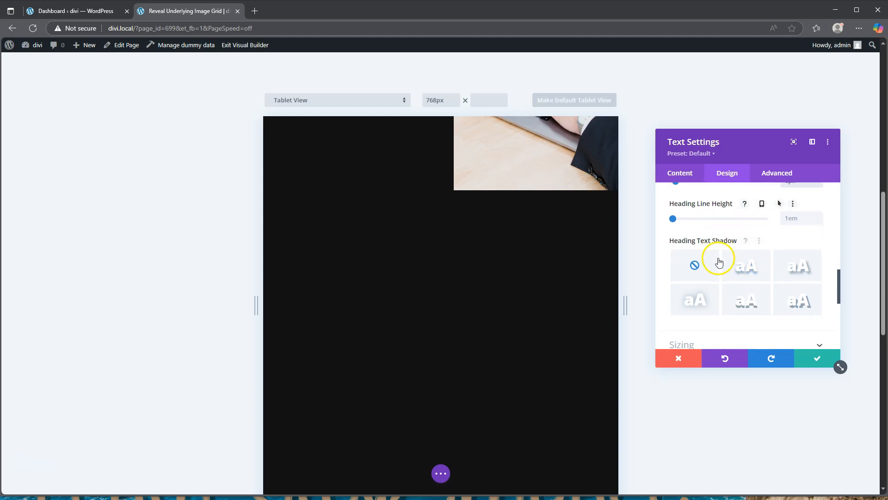
{"action": "left_click", "coordinate": [695, 301]}
{"action": "scroll", "coordinate": [748, 226], "scroll_direction": "up", "scroll_amount": 1}
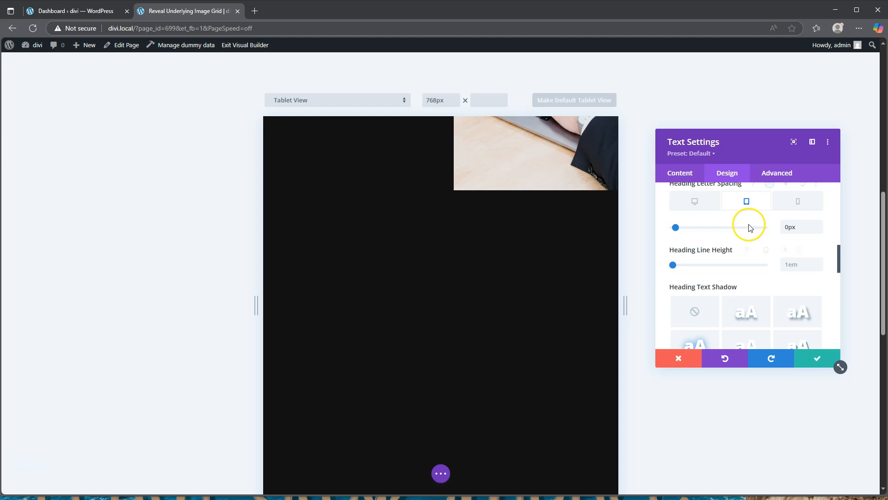
{"action": "left_click", "coordinate": [695, 200]}
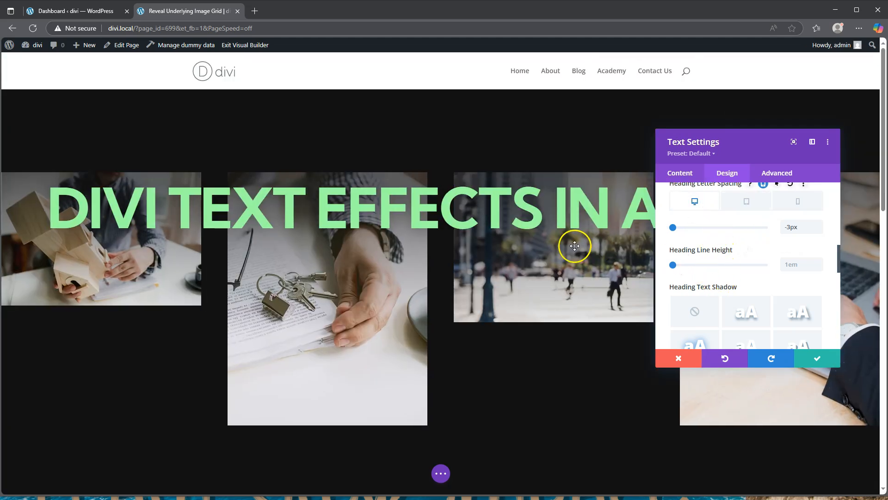
{"action": "scroll", "coordinate": [680, 312], "scroll_direction": "down", "scroll_amount": 1}
{"action": "left_click", "coordinate": [693, 301]}
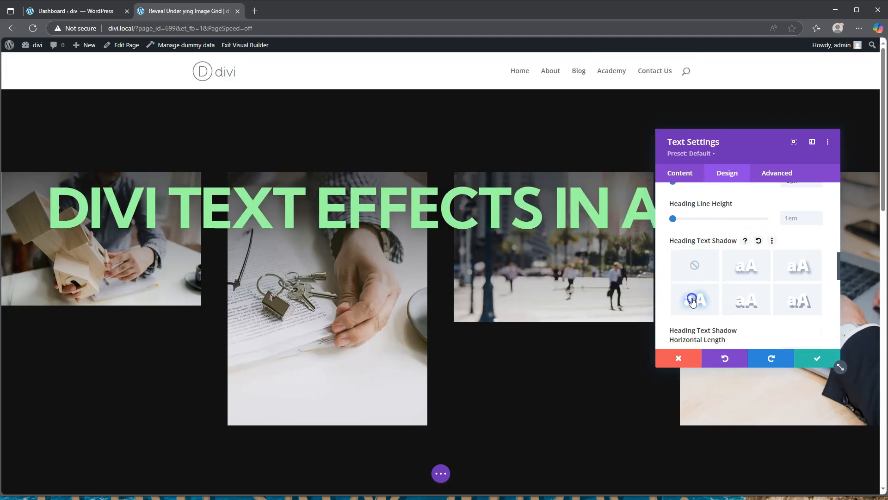
{"action": "left_click", "coordinate": [694, 302]}
{"action": "scroll", "coordinate": [708, 308], "scroll_direction": "down", "scroll_amount": 2}
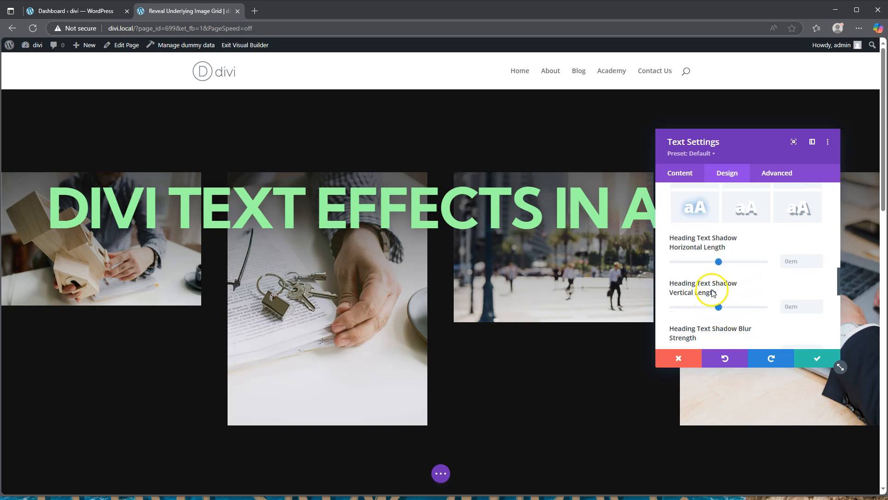
{"action": "scroll", "coordinate": [717, 294], "scroll_direction": "down", "scroll_amount": 2}
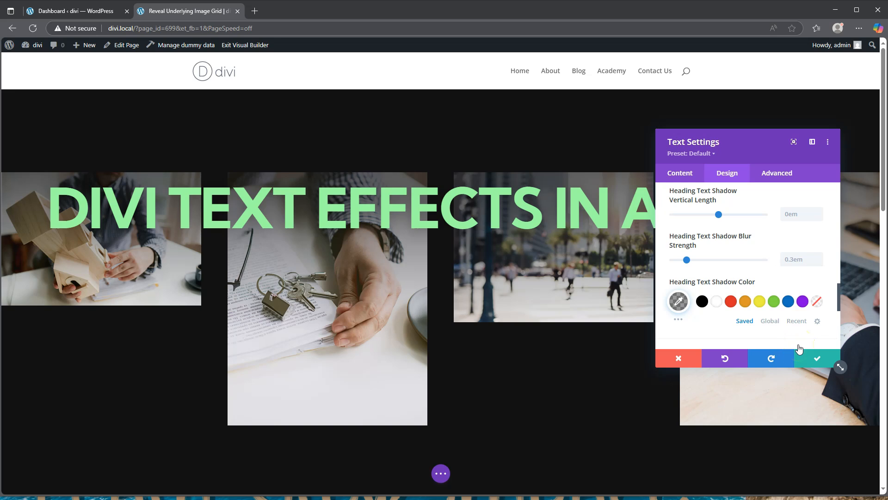
- Limit the Text module's max width to 900px, centre the module and save its settings
{"action": "scroll", "coordinate": [791, 342], "scroll_direction": "down", "scroll_amount": 2}
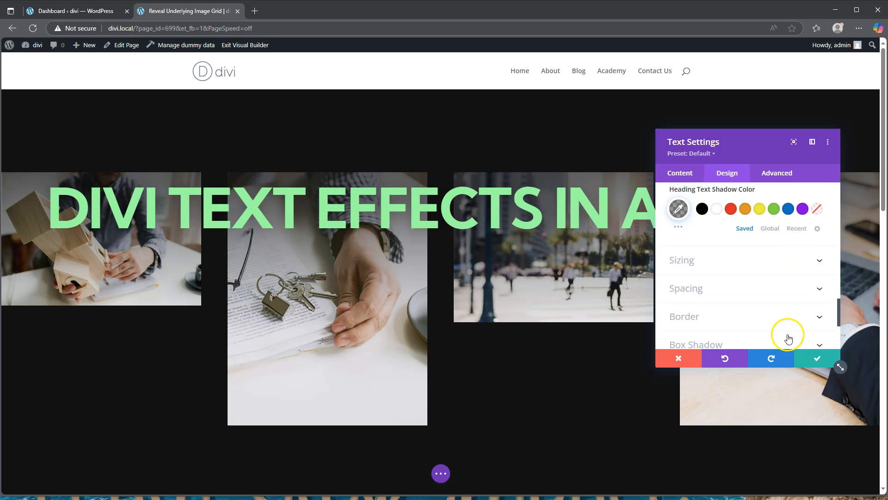
{"action": "left_click", "coordinate": [725, 258]}
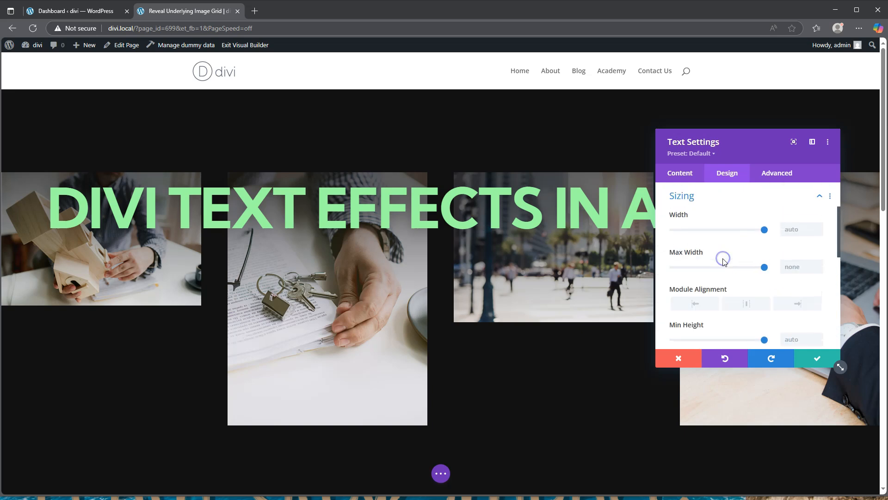
{"action": "left_click", "coordinate": [798, 266]}
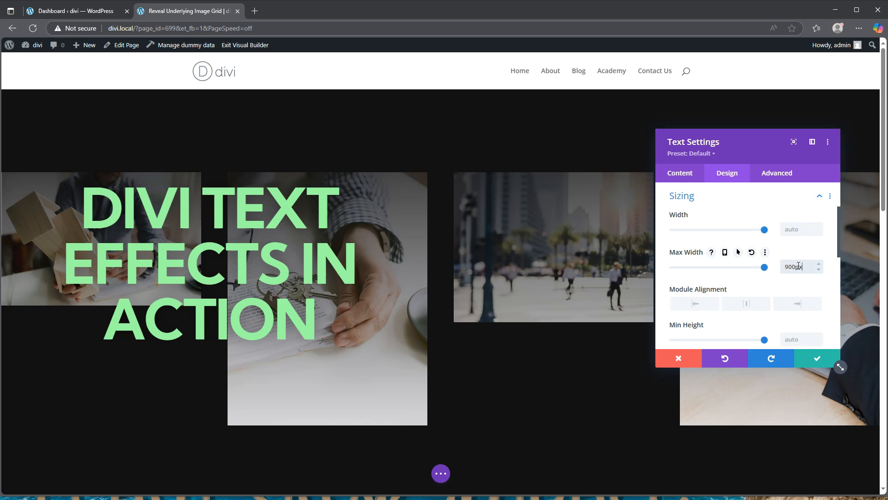
{"action": "left_click", "coordinate": [746, 305]}
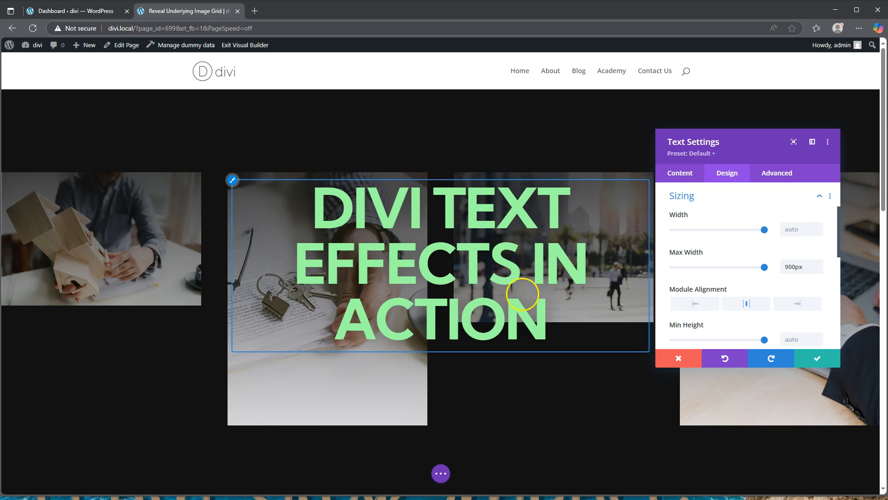
{"action": "left_click", "coordinate": [818, 358]}
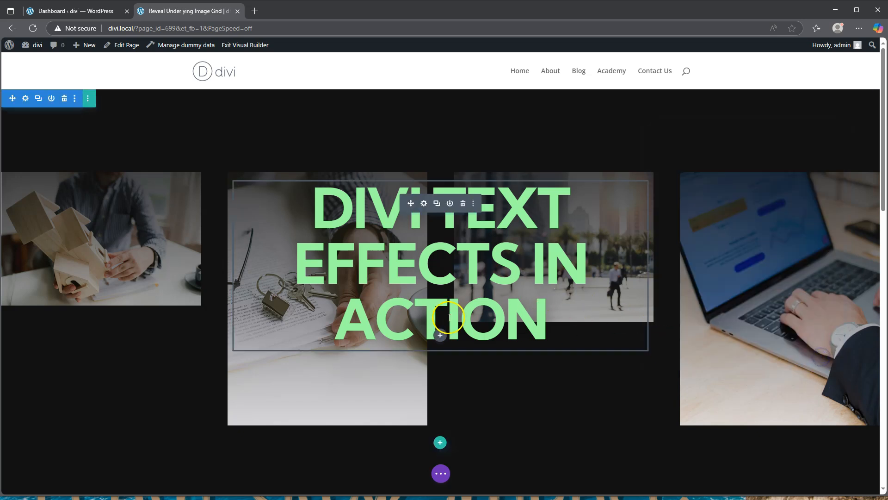
- Add a Button module below the heading with the text "See our portfolio"
{"action": "left_click", "coordinate": [440, 334]}
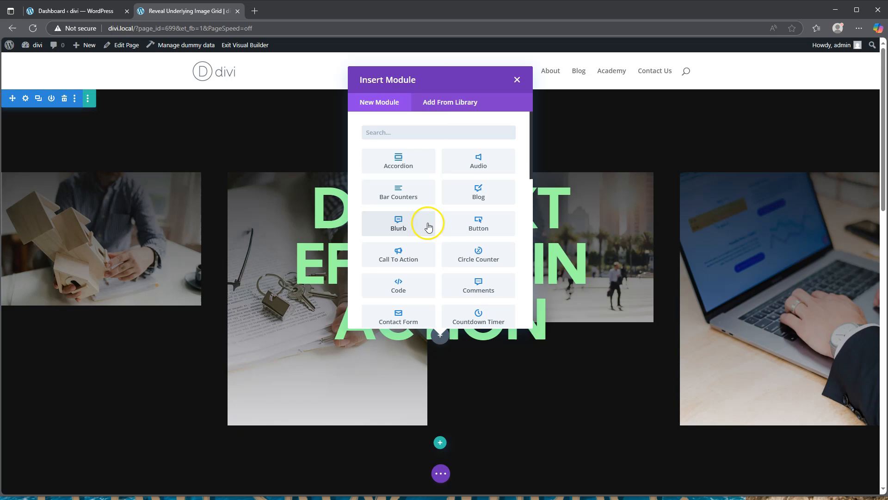
{"action": "left_click", "coordinate": [477, 226]}
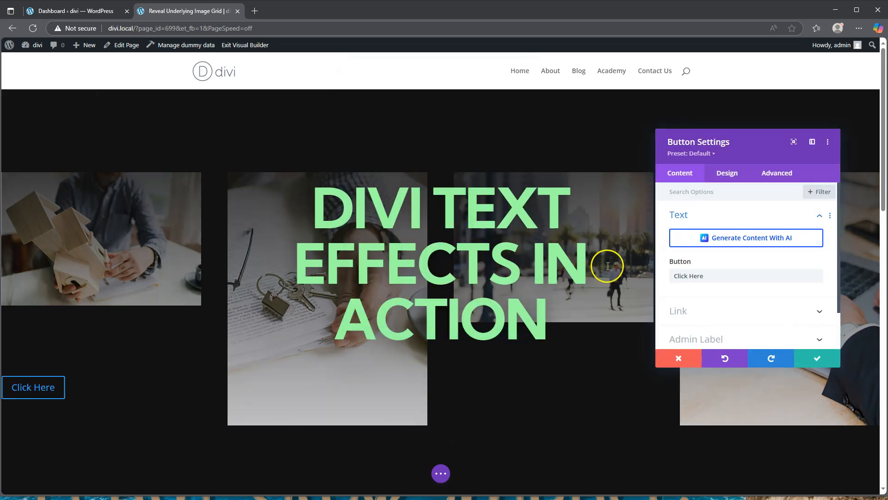
{"action": "triple_click", "coordinate": [714, 276]}
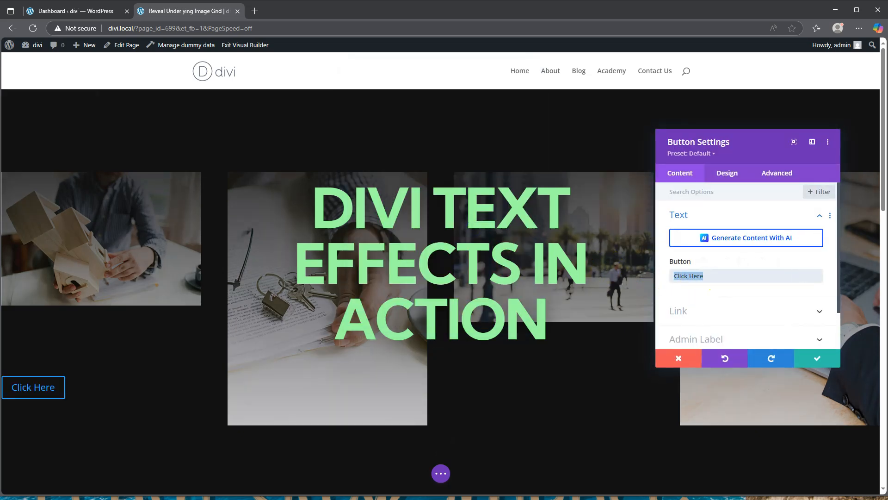
{"action": "type", "text": "See ouy"}
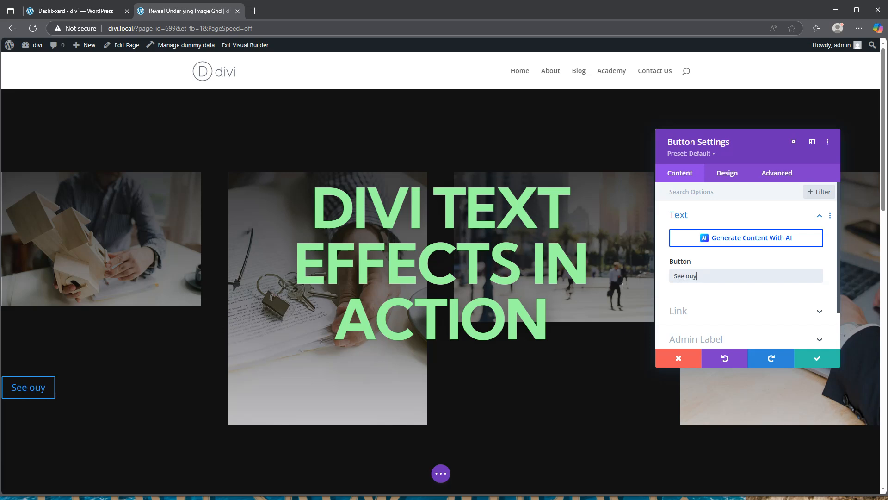
{"action": "key", "text": "BackSpace"}
{"action": "type", "text": "r portfolio"}
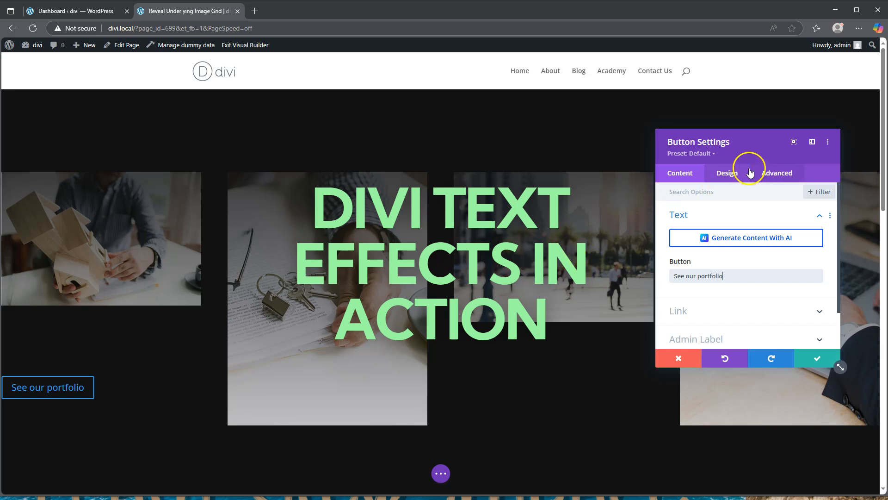
- Centre the alignment of the portfolio button
{"action": "left_click", "coordinate": [727, 173]}
{"action": "left_click", "coordinate": [702, 216]}
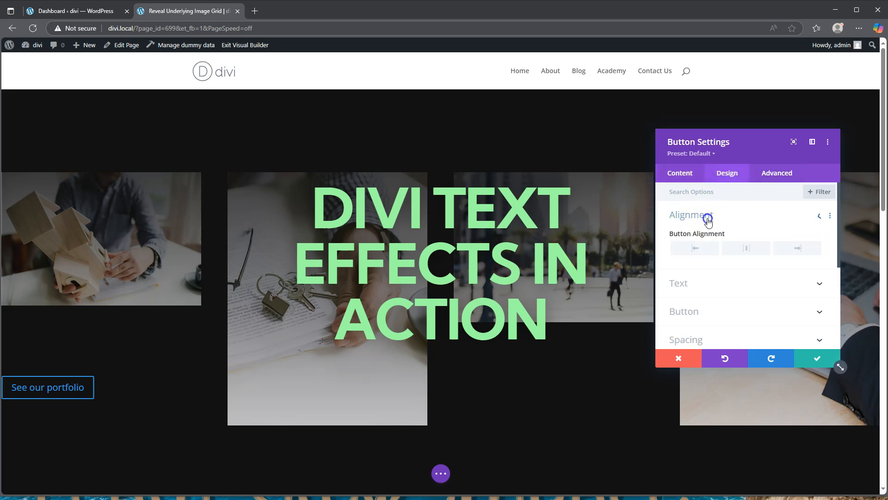
{"action": "left_click", "coordinate": [746, 249]}
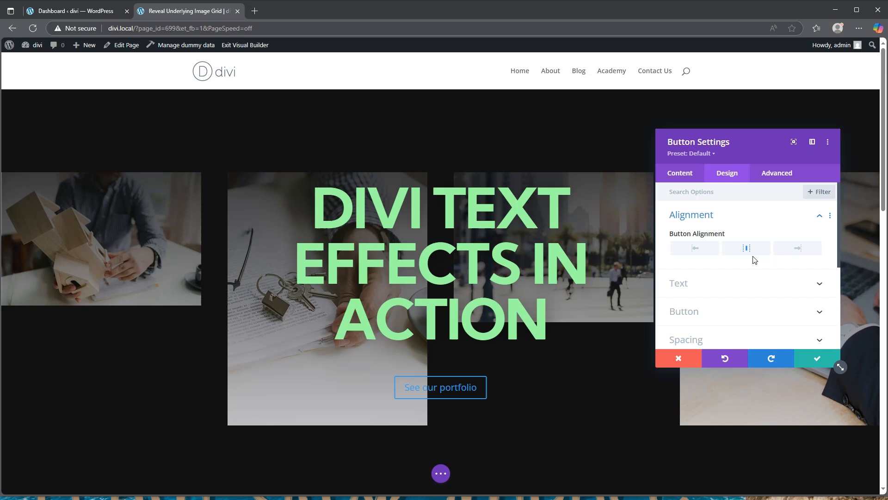
- Enable custom styles for the button and set its text size to 18px on tablet and 14px on phone
{"action": "left_click", "coordinate": [697, 312]}
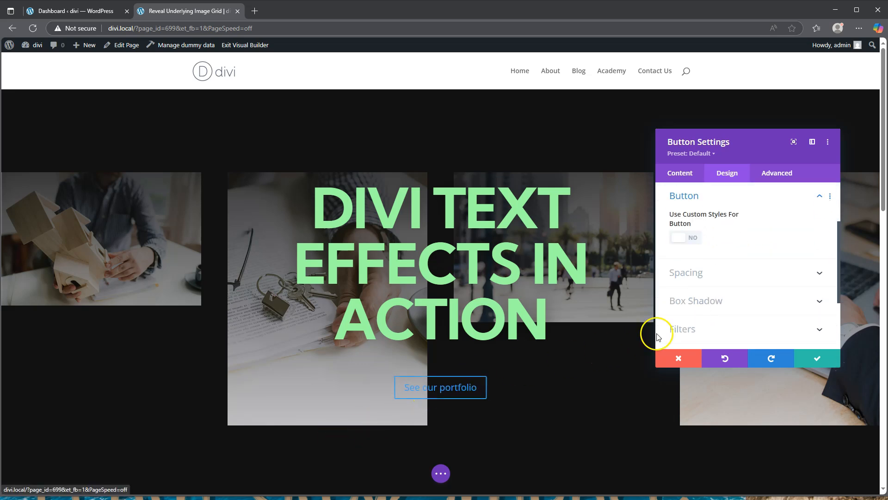
{"action": "left_click", "coordinate": [685, 237]}
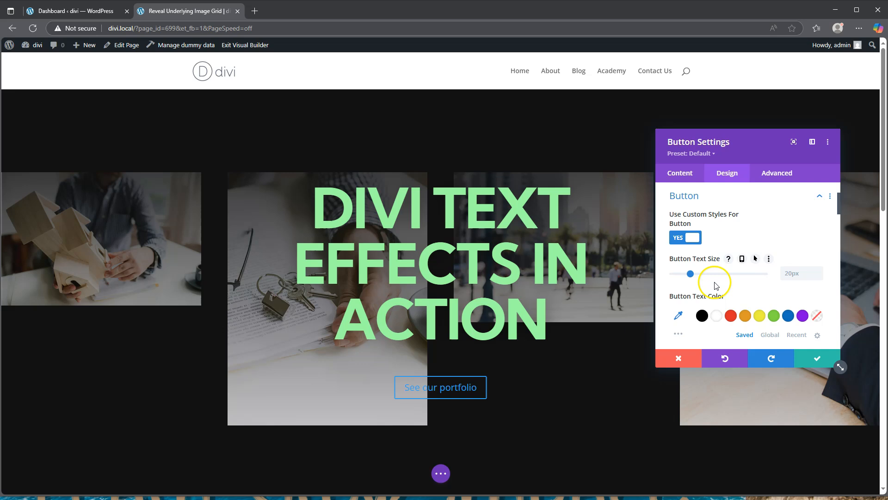
{"action": "left_click", "coordinate": [741, 258]}
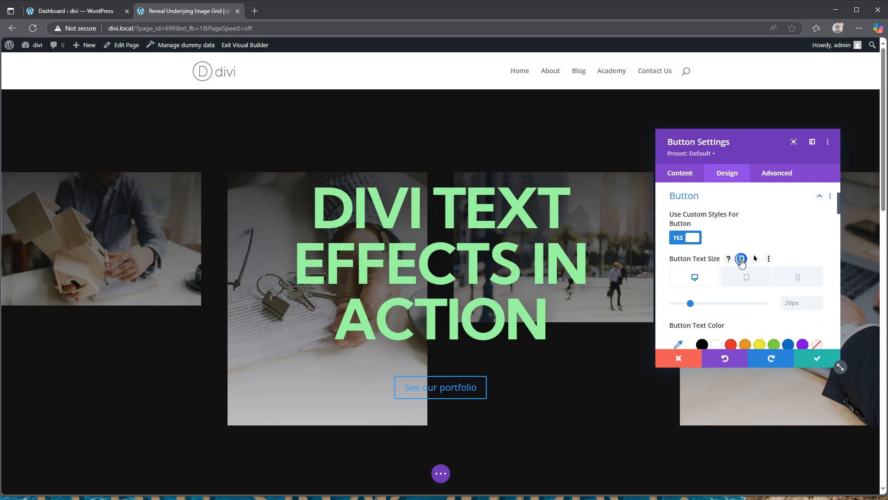
{"action": "left_click", "coordinate": [750, 280]}
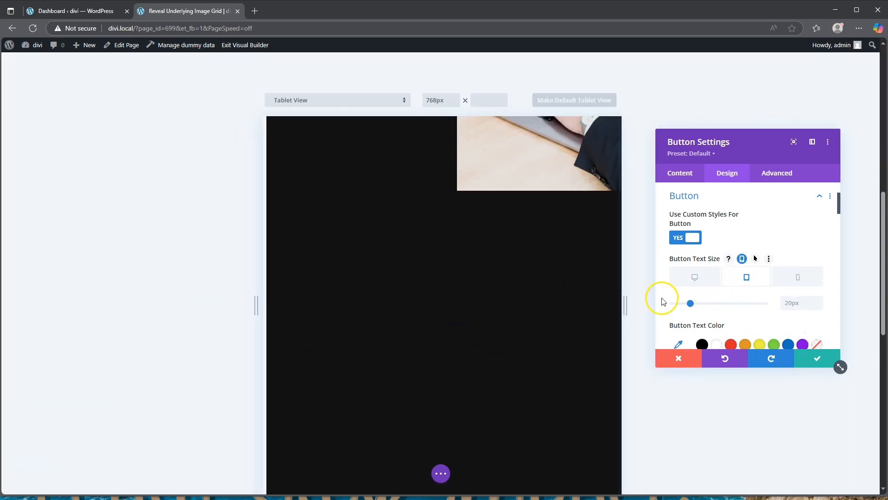
{"action": "left_click_drag", "start_coordinate": [691, 303], "coordinate": [686, 303]}
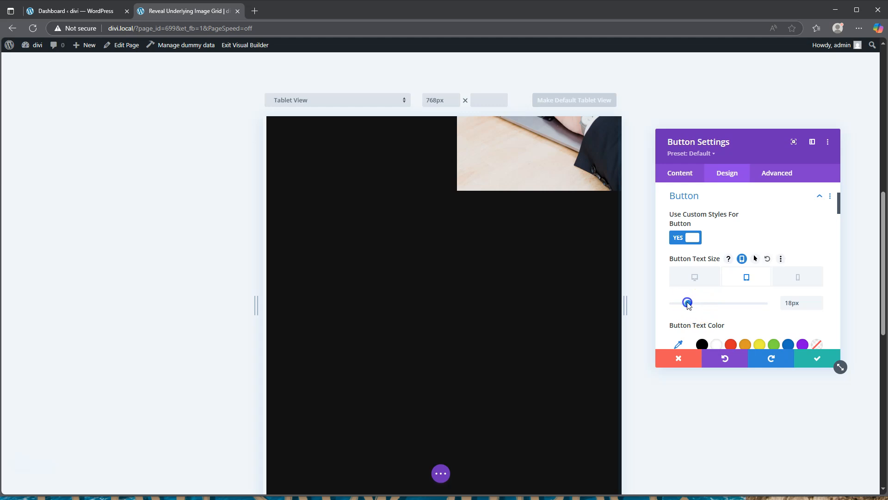
{"action": "left_click", "coordinate": [797, 277]}
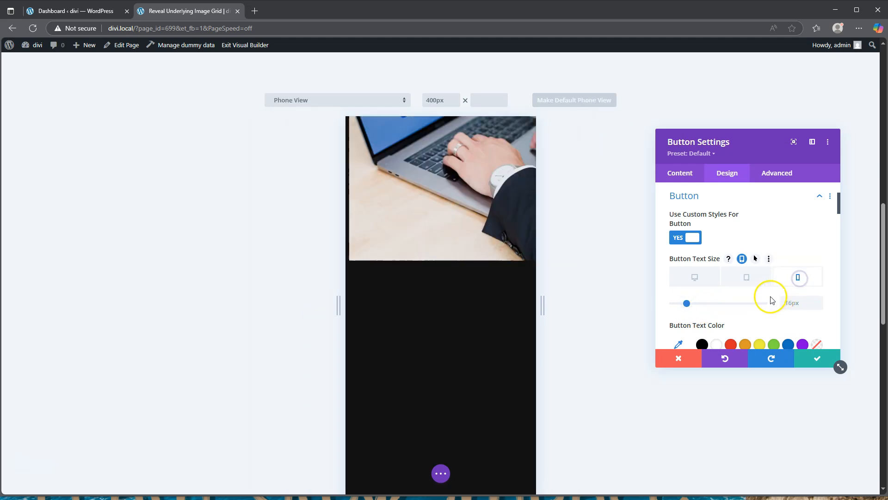
{"action": "left_click_drag", "start_coordinate": [686, 304], "coordinate": [684, 303]}
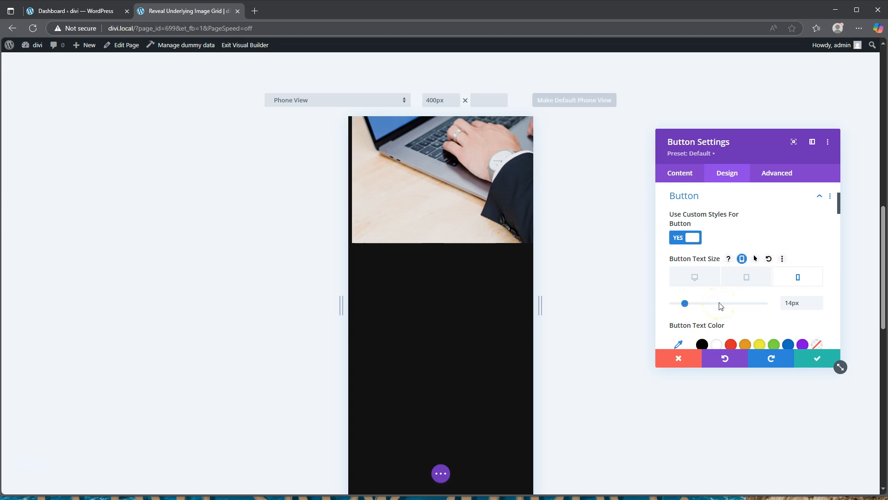
- Return to the desktop preview and set the button text color to #121212
{"action": "scroll", "coordinate": [721, 305], "scroll_direction": "down", "scroll_amount": 2}
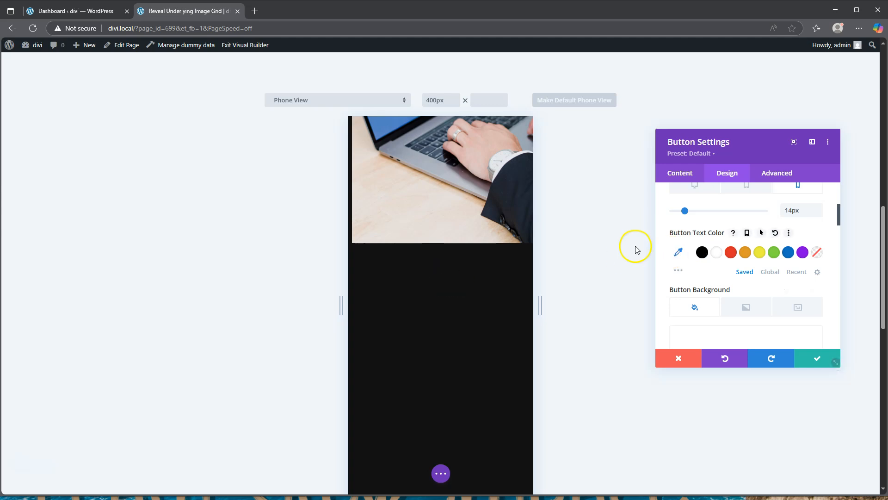
{"action": "scroll", "coordinate": [710, 200], "scroll_direction": "up", "scroll_amount": 1}
{"action": "left_click", "coordinate": [691, 232]}
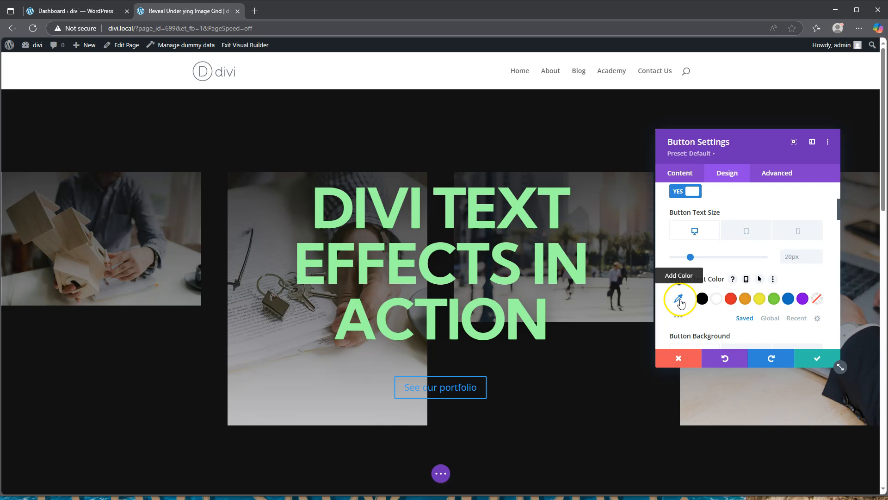
{"action": "left_click", "coordinate": [679, 299]}
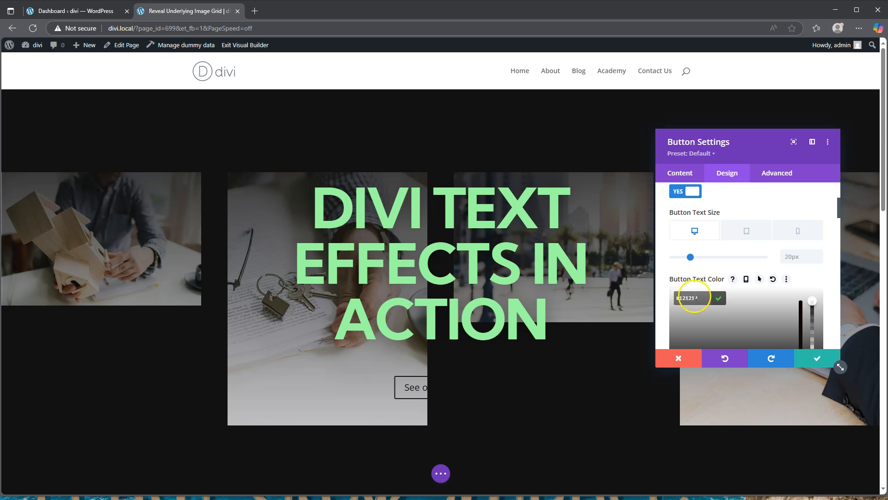
- Add a solid button background color of #d3eb42
{"action": "scroll", "coordinate": [709, 288], "scroll_direction": "down", "scroll_amount": 2}
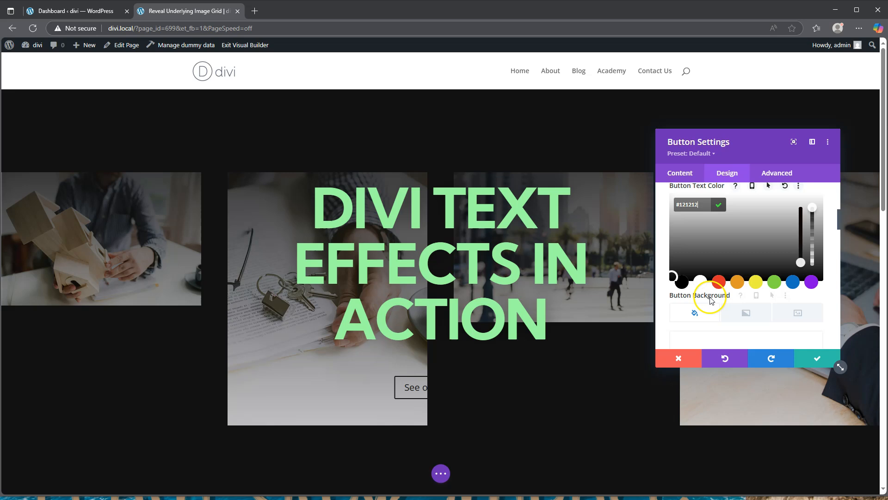
{"action": "scroll", "coordinate": [712, 300], "scroll_direction": "down", "scroll_amount": 1}
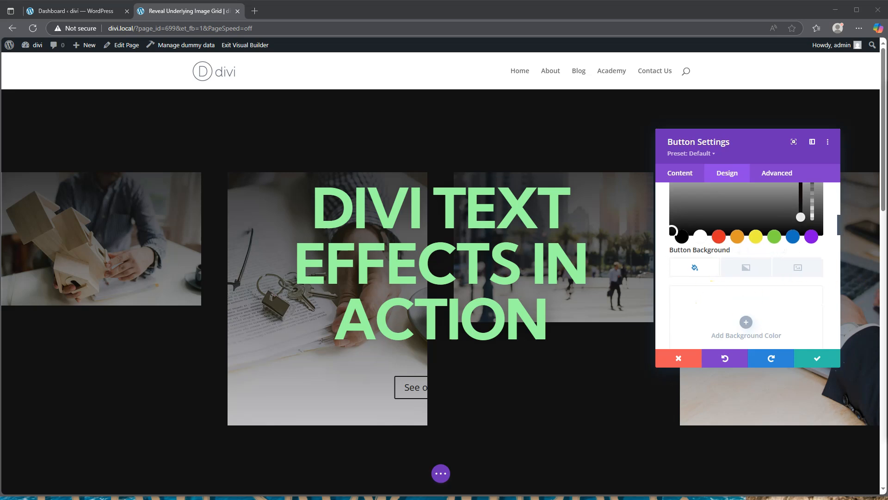
{"action": "left_click", "coordinate": [745, 320]}
{"action": "left_click", "coordinate": [737, 267]}
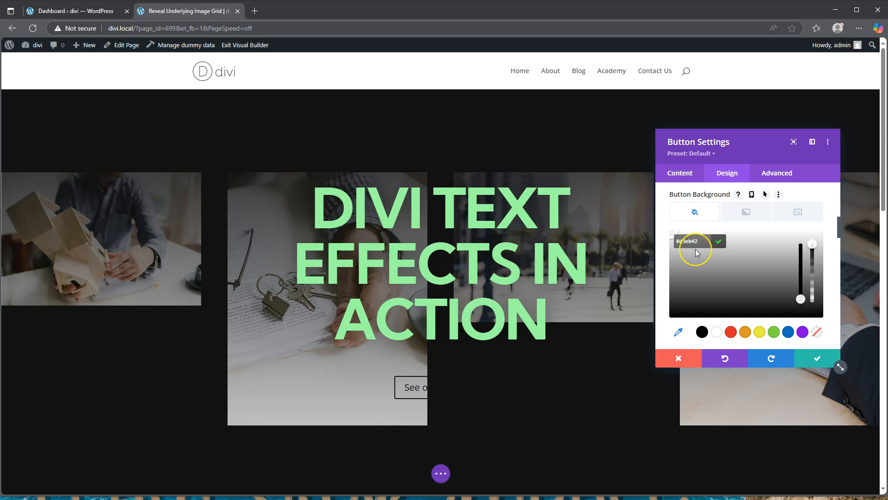
{"action": "key", "text": "BackSpace"}
{"action": "key", "text": "BackSpace"}
- Set the button's border width to 0px and its border radius to 100px
{"action": "scroll", "coordinate": [695, 249], "scroll_direction": "down", "scroll_amount": 1}
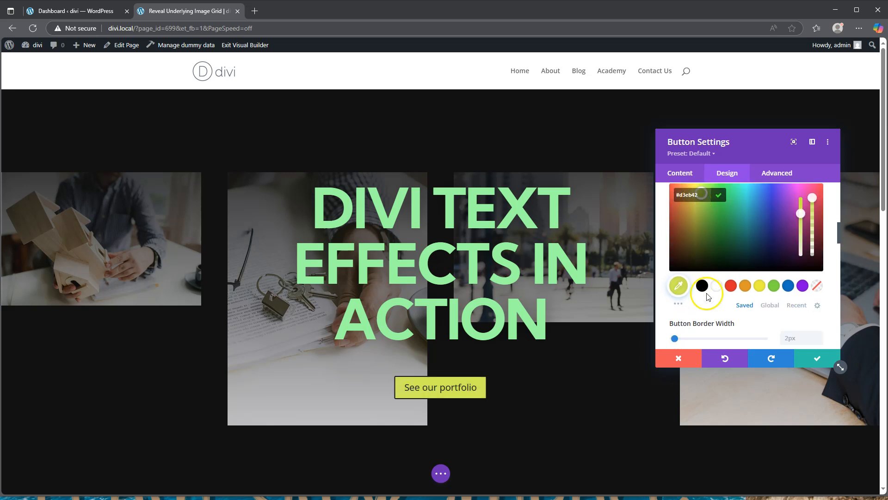
{"action": "scroll", "coordinate": [696, 305], "scroll_direction": "down", "scroll_amount": 1}
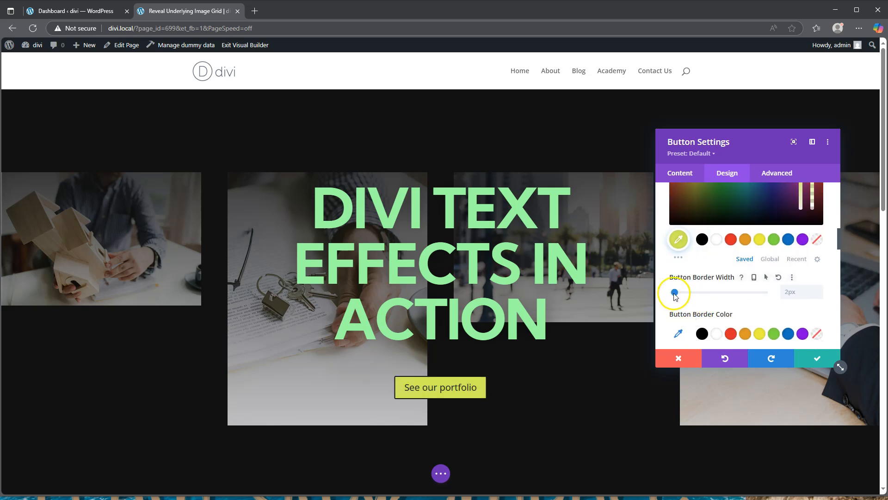
{"action": "left_click_drag", "start_coordinate": [671, 292], "coordinate": [665, 292]}
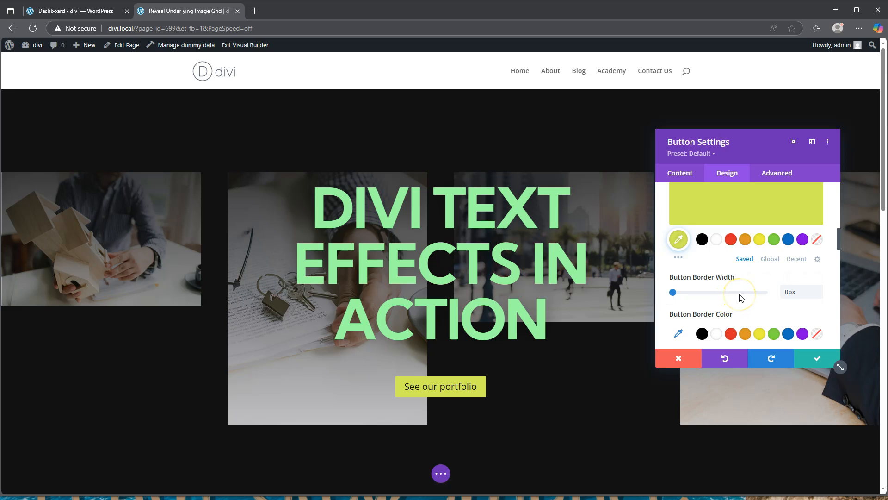
{"action": "scroll", "coordinate": [740, 297], "scroll_direction": "down", "scroll_amount": 2}
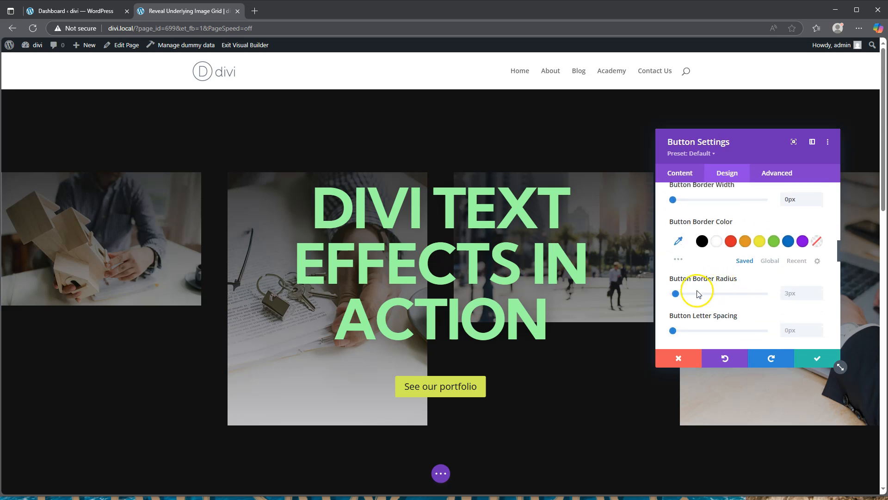
{"action": "left_click_drag", "start_coordinate": [676, 294], "coordinate": [788, 295]}
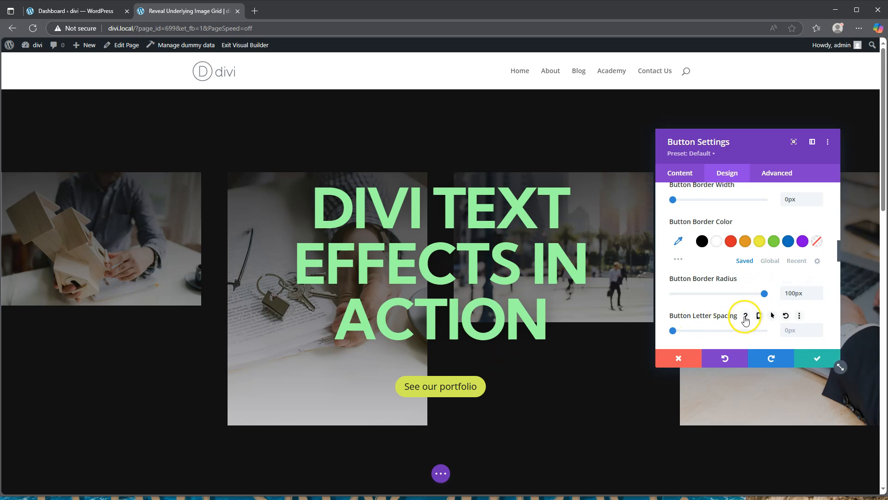
- Set the button font to Kumbh Sans with a Bold weight
{"action": "scroll", "coordinate": [735, 315], "scroll_direction": "down", "scroll_amount": 2}
{"action": "left_click", "coordinate": [707, 274]}
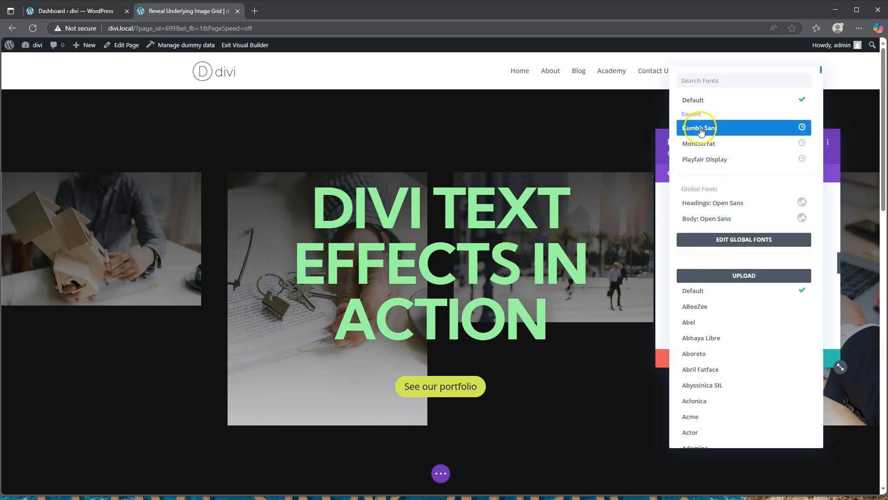
{"action": "left_click", "coordinate": [700, 128]}
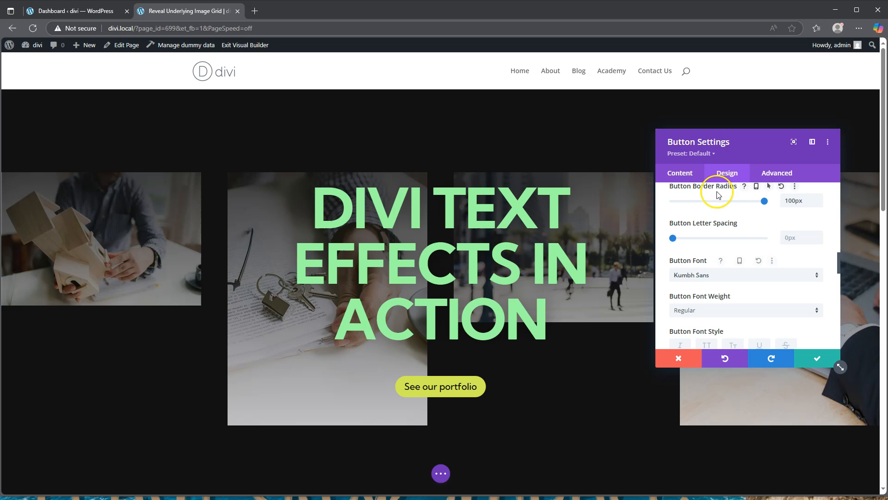
{"action": "left_click", "coordinate": [716, 310]}
{"action": "left_click", "coordinate": [706, 401]}
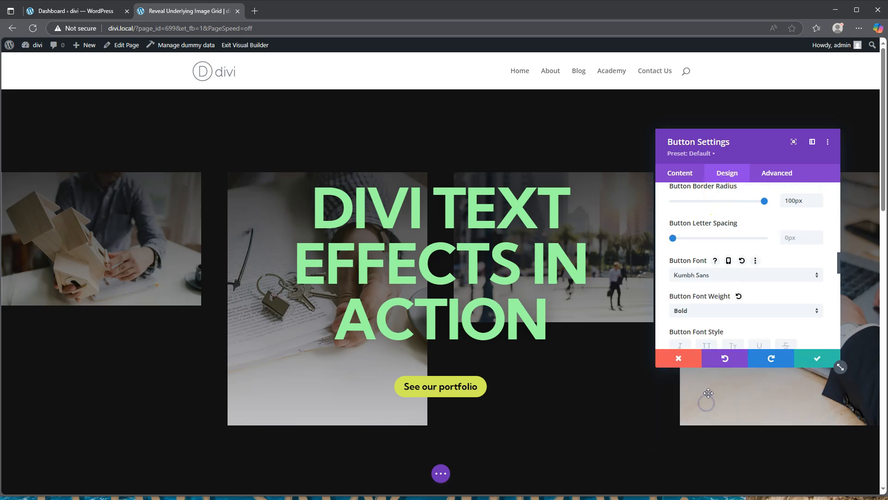
- Open the Spacing options in the button's design settings
{"action": "scroll", "coordinate": [720, 287], "scroll_direction": "down", "scroll_amount": 2}
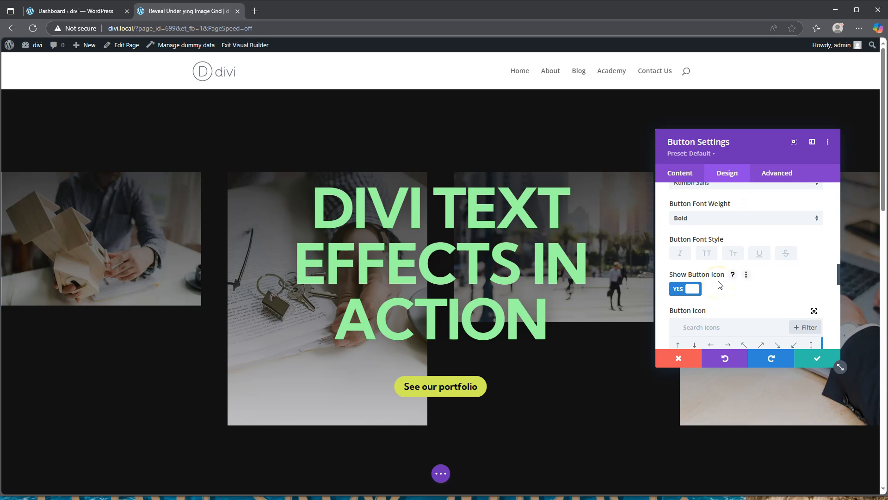
{"action": "scroll", "coordinate": [720, 285], "scroll_direction": "down", "scroll_amount": 10}
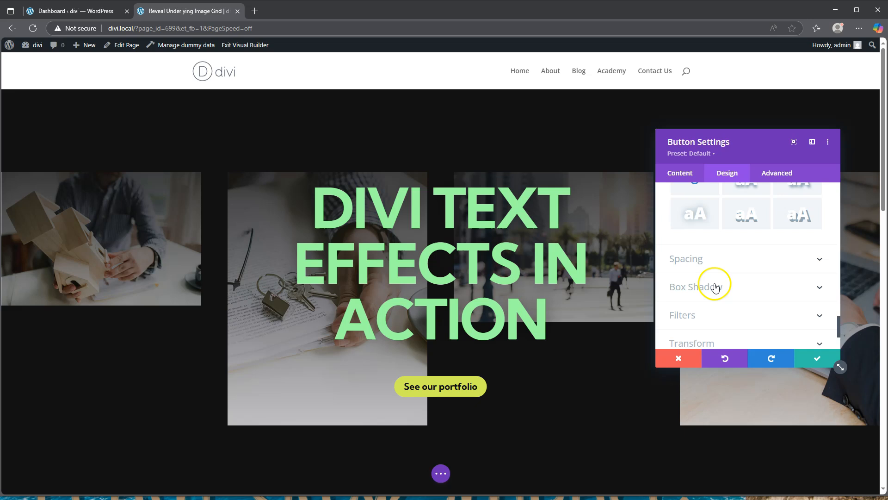
{"action": "left_click", "coordinate": [717, 210]}
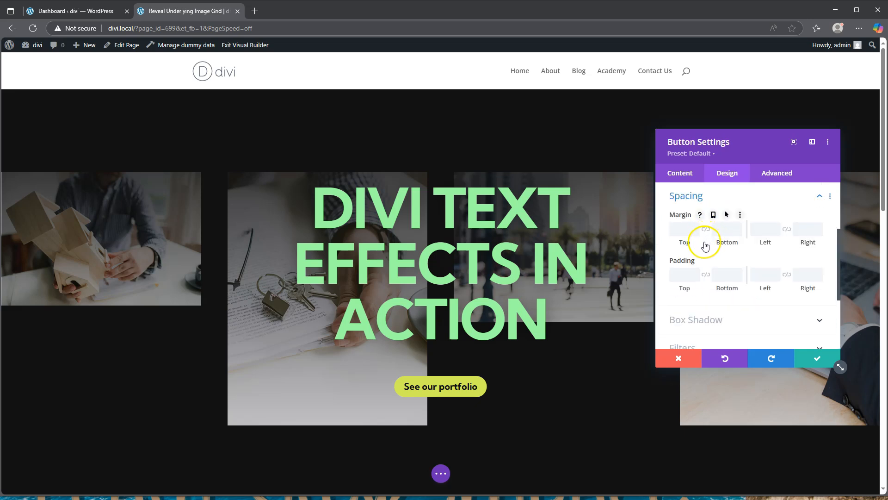
{"action": "left_click", "coordinate": [685, 270]}
{"action": "left_click", "coordinate": [679, 228]}
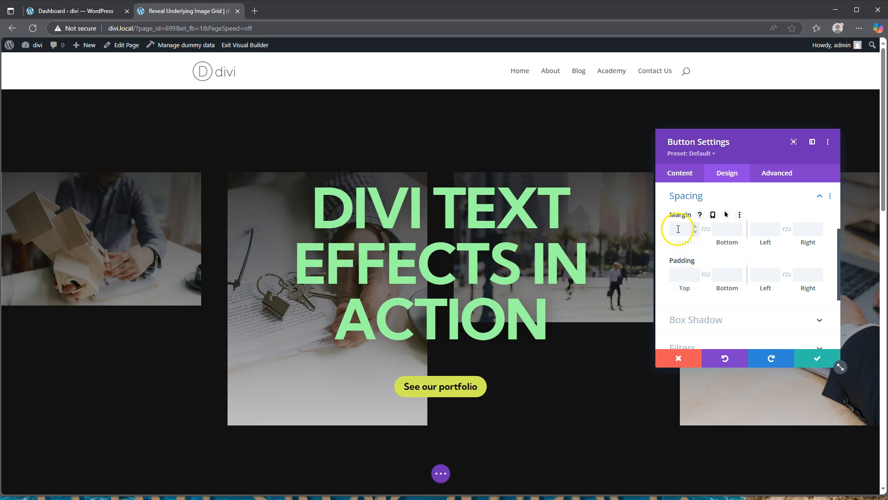
{"action": "type", "text": "20px"}
{"action": "left_click", "coordinate": [705, 229]}
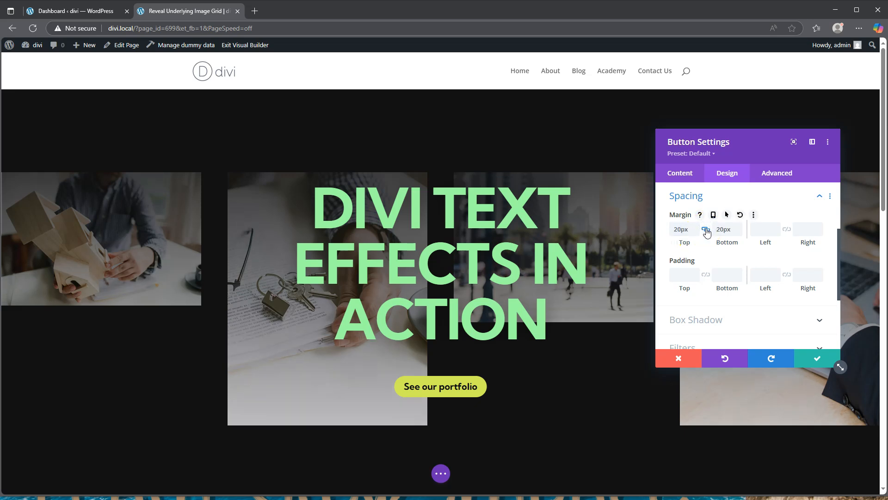
{"action": "left_click", "coordinate": [672, 230]}
{"action": "key", "text": "BackSpace"}
- Set the button's padding to 20px on the top and bottom and 40px on the left and right
{"action": "left_click", "coordinate": [683, 276]}
{"action": "type", "text": "20px"}
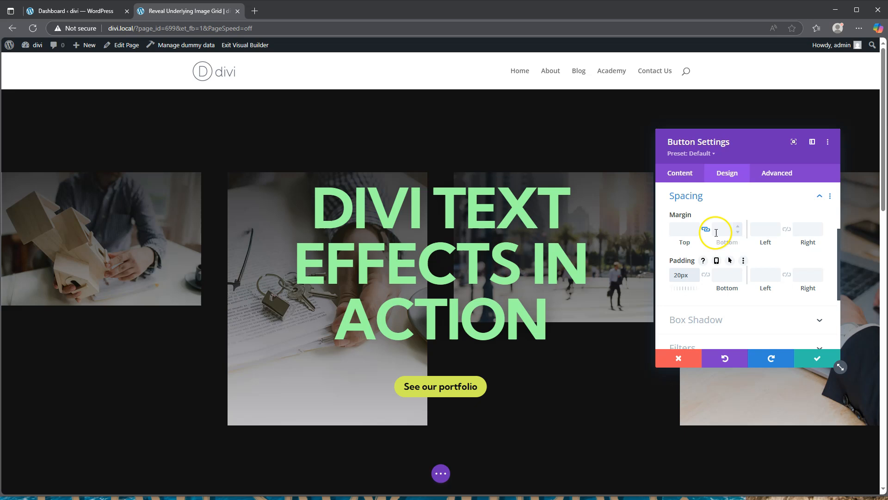
{"action": "left_click", "coordinate": [705, 275]}
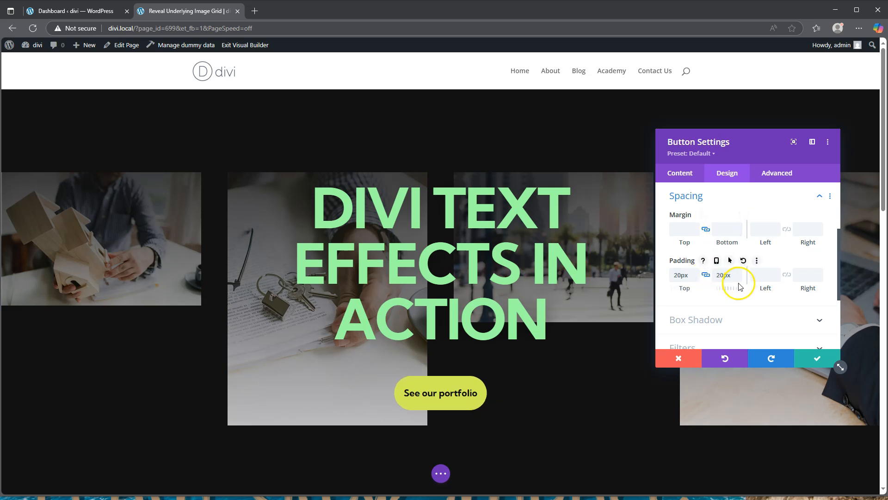
{"action": "left_click", "coordinate": [763, 276]}
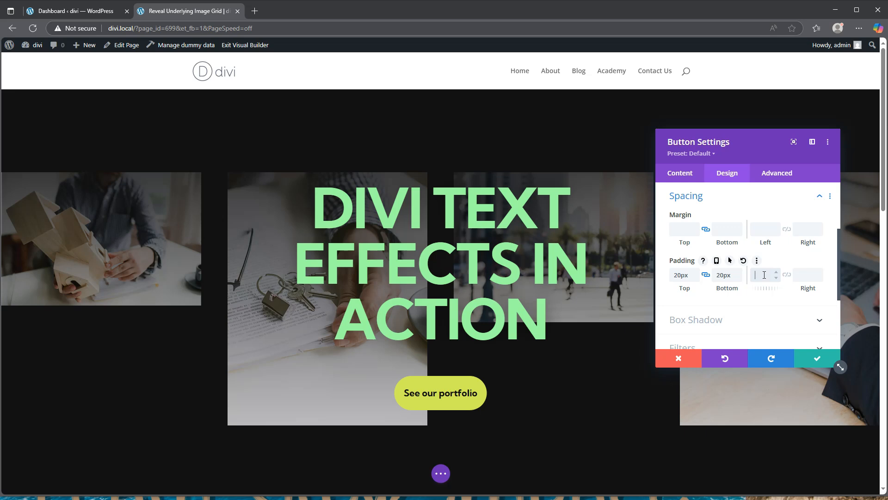
{"action": "type", "text": "40px"}
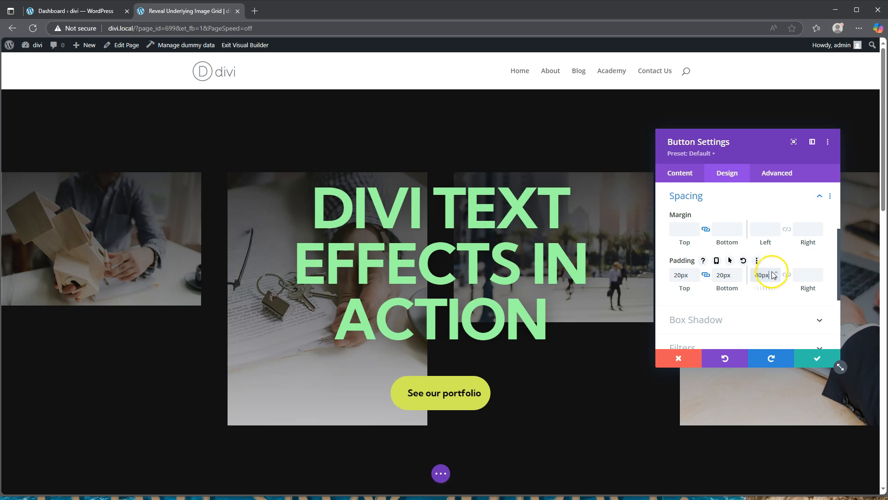
{"action": "left_click", "coordinate": [787, 275]}
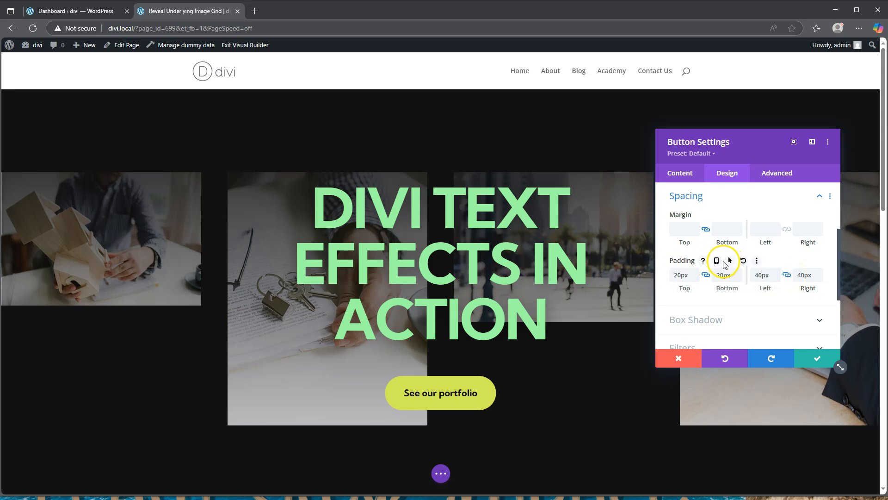
- Enable responsive padding for the button and set its phone top and bottom padding to 15px
{"action": "left_click", "coordinate": [717, 262]}
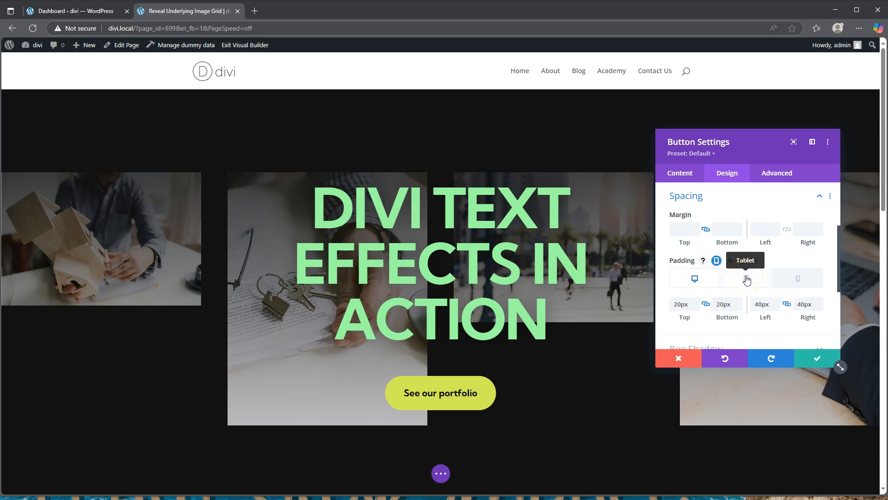
{"action": "left_click", "coordinate": [799, 279]}
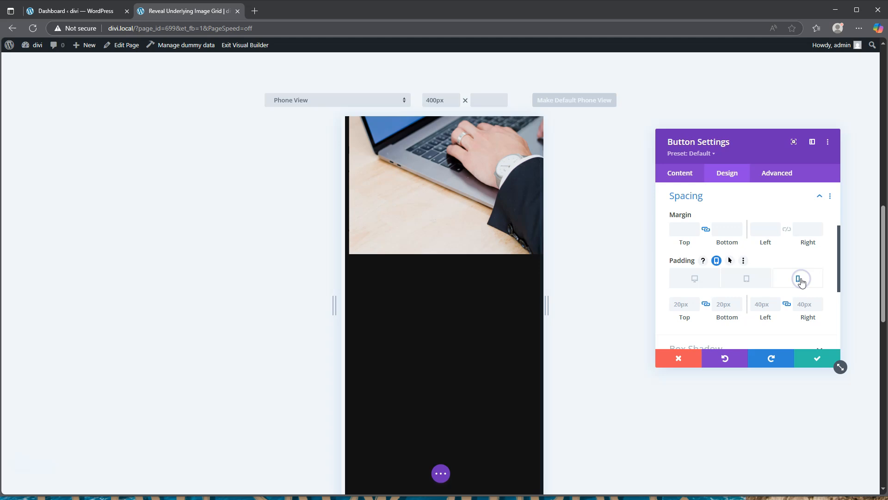
{"action": "left_click", "coordinate": [680, 303]}
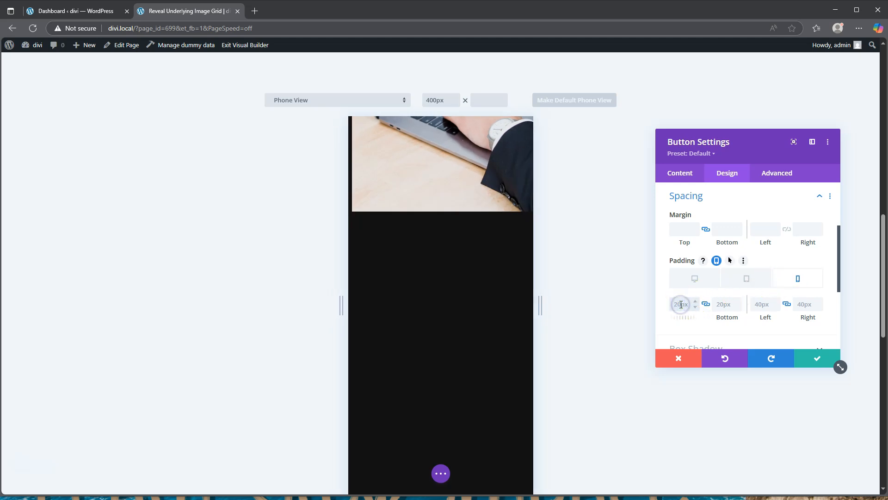
{"action": "type", "text": "15px"}
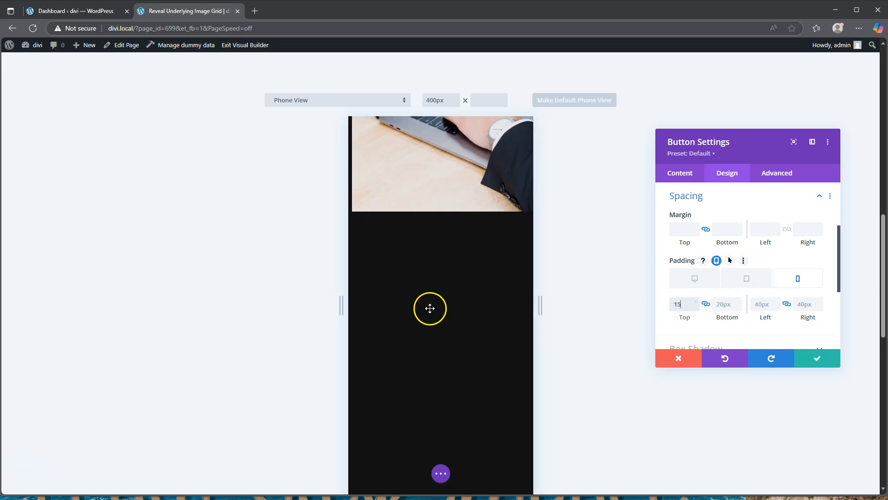
{"action": "scroll", "coordinate": [454, 298], "scroll_direction": "up", "scroll_amount": 10}
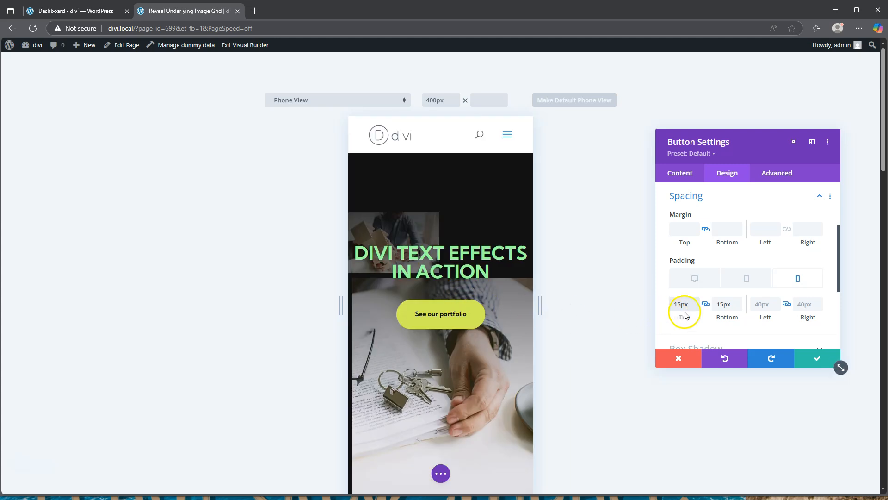
{"action": "key", "text": "ctrl+z"}
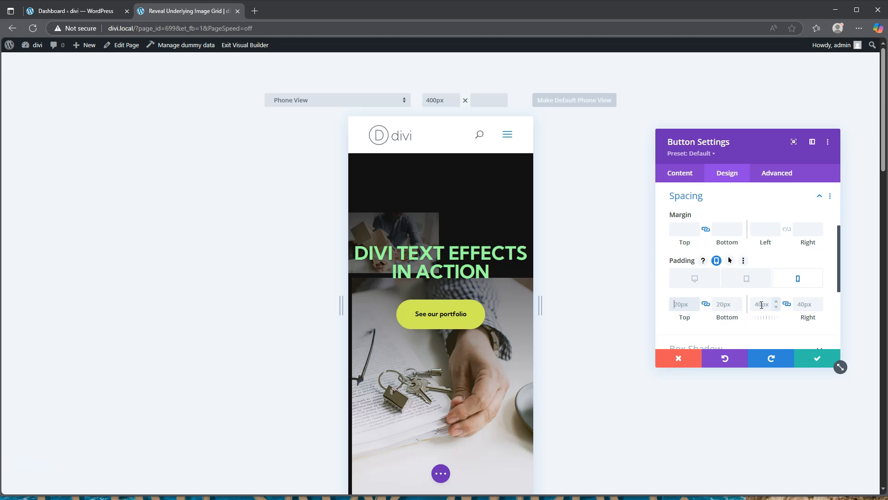
- Set the button's left and right padding to 50px on desktop and 40px on phone, and save the button settings
{"action": "left_click", "coordinate": [690, 282]}
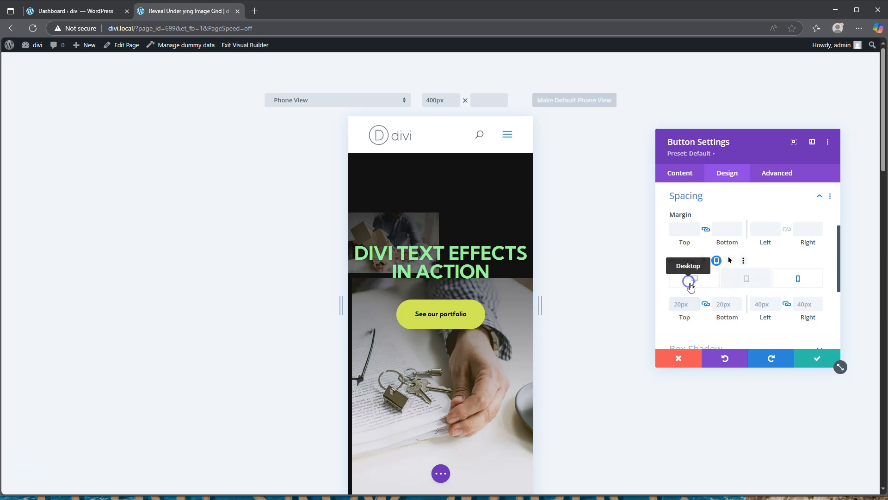
{"action": "left_click", "coordinate": [761, 304]}
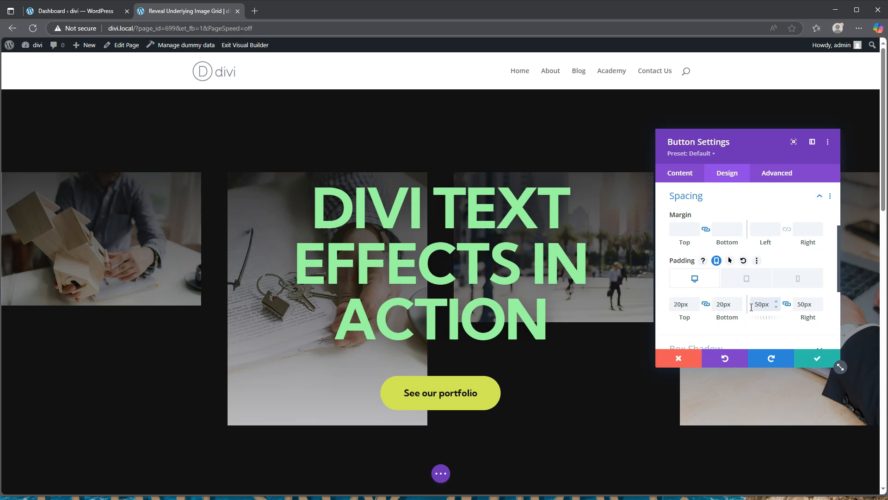
{"action": "left_click", "coordinate": [745, 280]}
{"action": "left_click", "coordinate": [798, 278]}
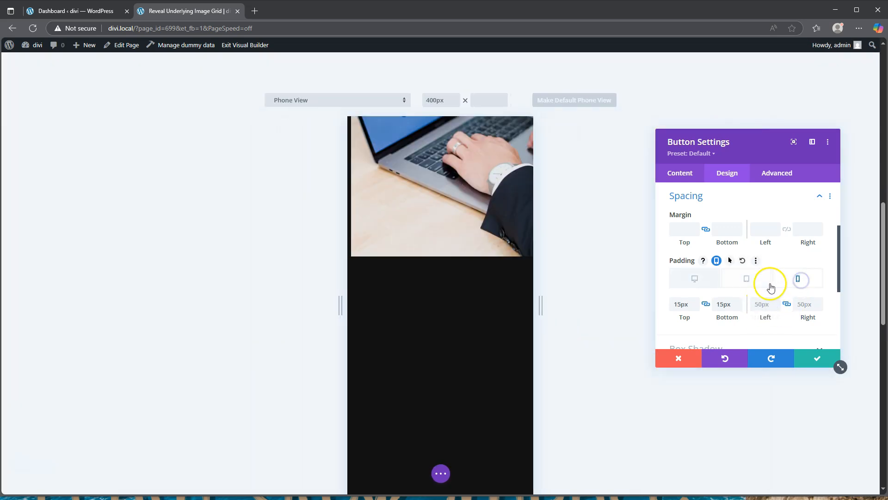
{"action": "left_click", "coordinate": [757, 306]}
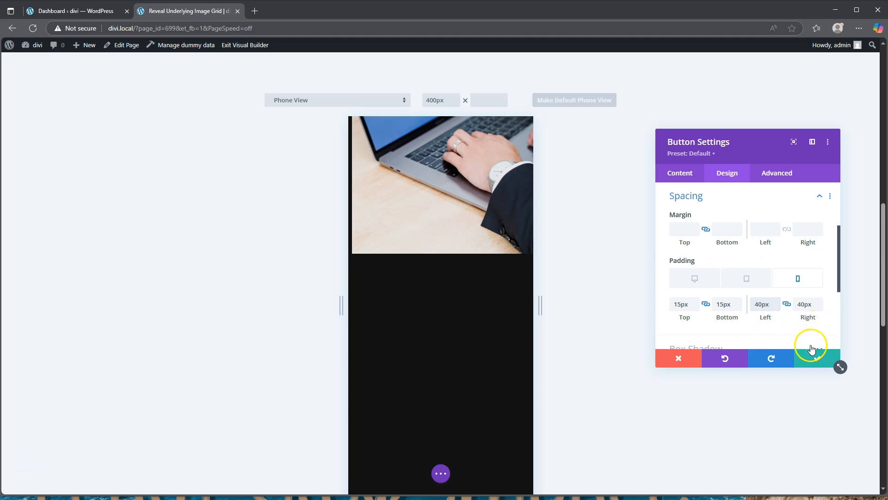
{"action": "left_click", "coordinate": [685, 280]}
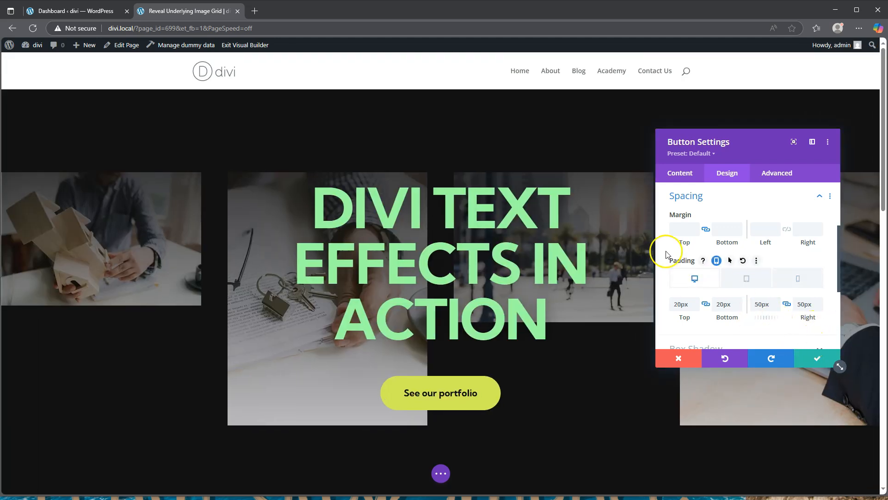
{"action": "left_click", "coordinate": [815, 358]}
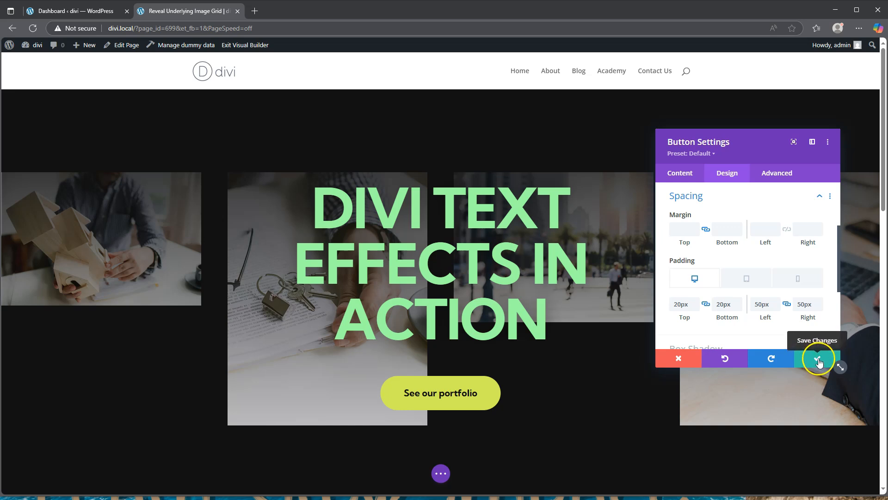
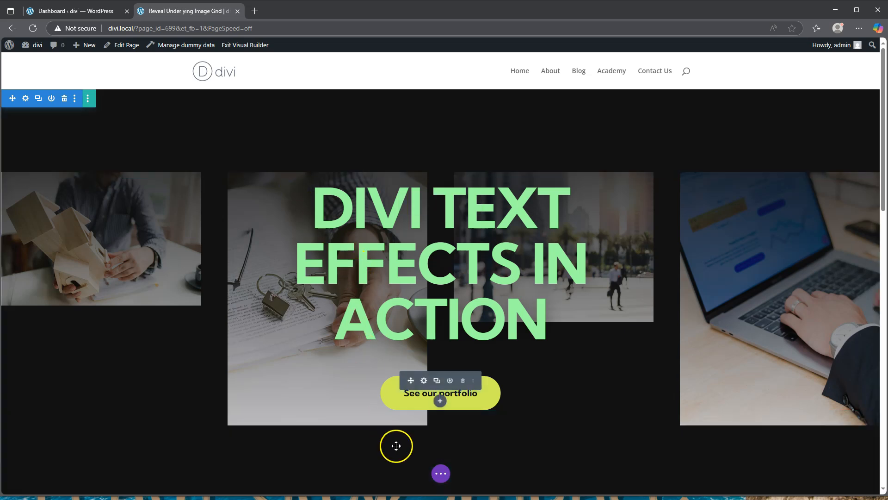
- Switch the page builder to wireframe view to show the section's rows and modules
{"action": "left_click", "coordinate": [442, 476]}
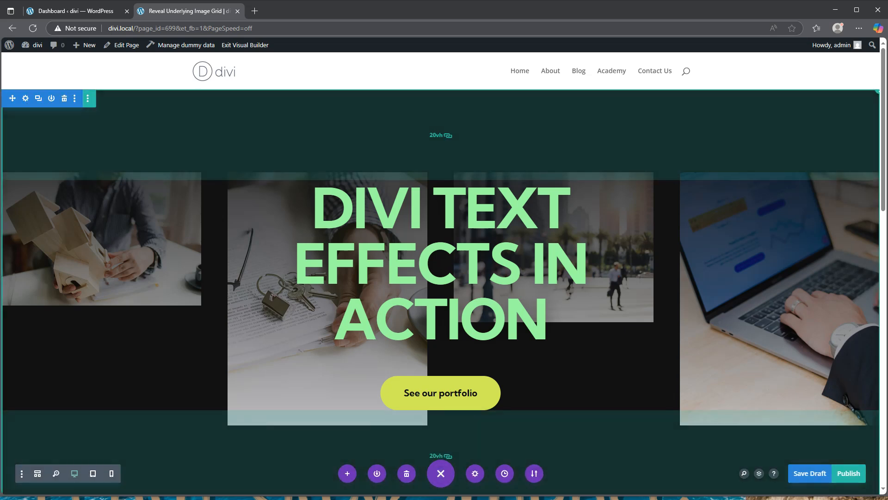
{"action": "left_click", "coordinate": [37, 475]}
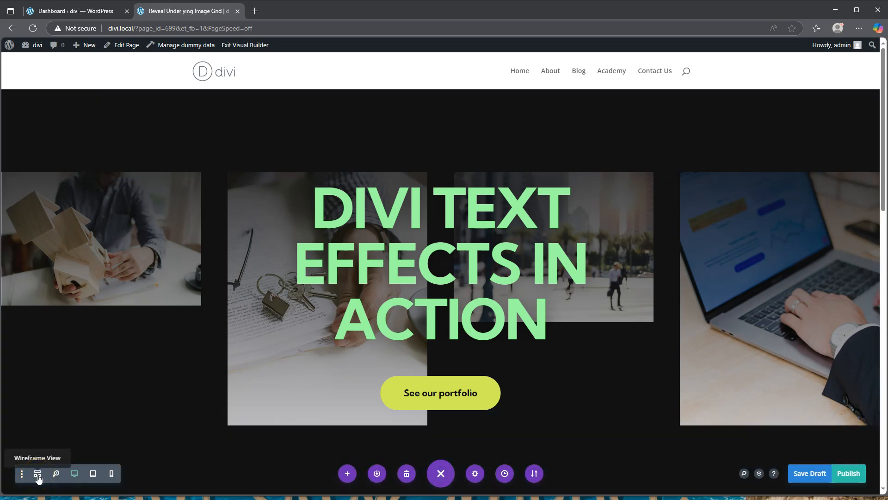
{"action": "left_click", "coordinate": [38, 478]}
{"action": "left_click_drag", "start_coordinate": [459, 232], "coordinate": [427, 178]}
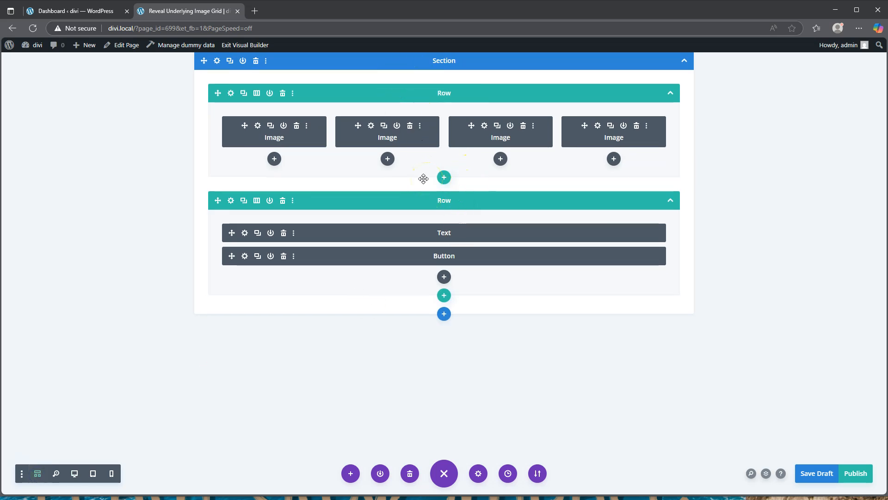
- Set the four-image row's sticky position to Stick to Top with Section as its bottom sticky limit
{"action": "left_click", "coordinate": [231, 93]}
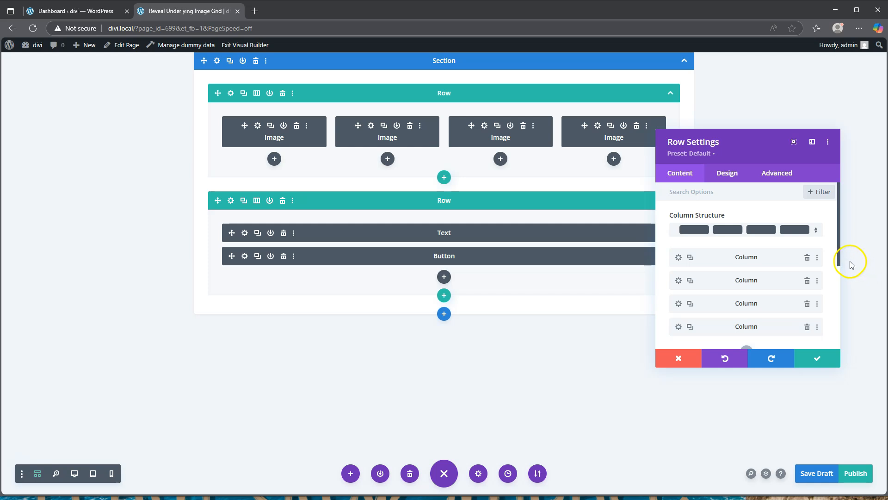
{"action": "left_click", "coordinate": [776, 173]}
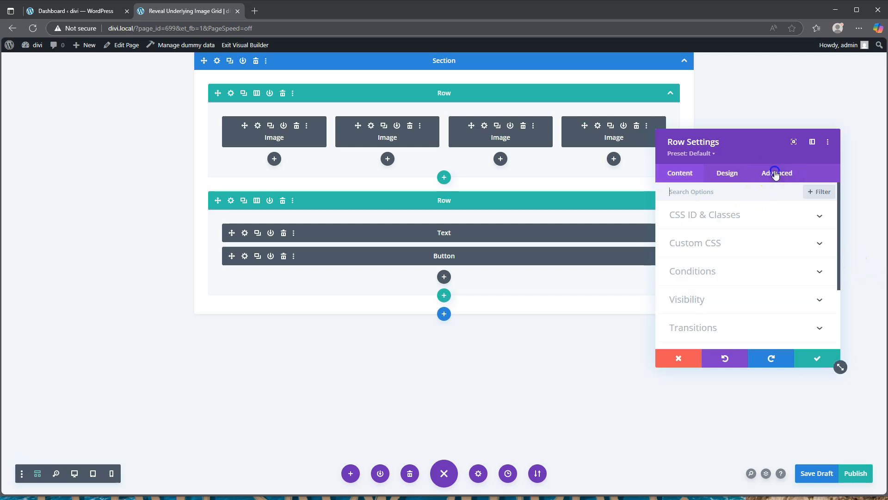
{"action": "scroll", "coordinate": [709, 309], "scroll_direction": "down", "scroll_amount": 2}
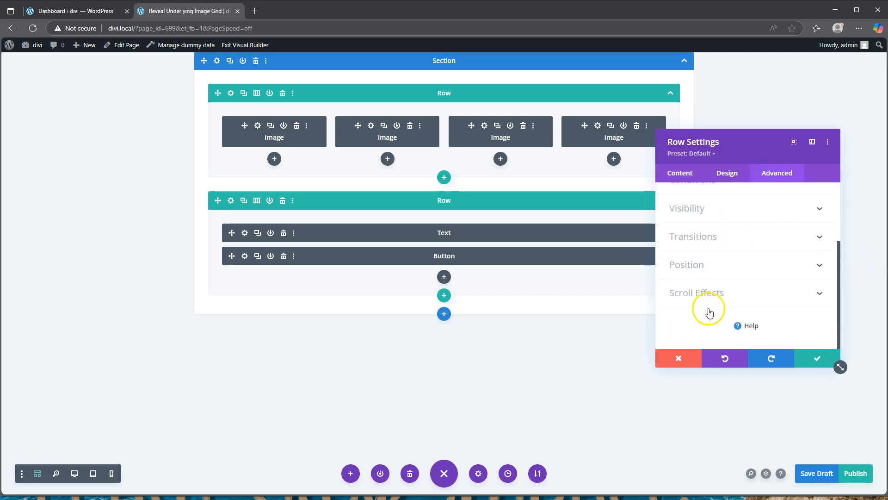
{"action": "left_click", "coordinate": [708, 264]}
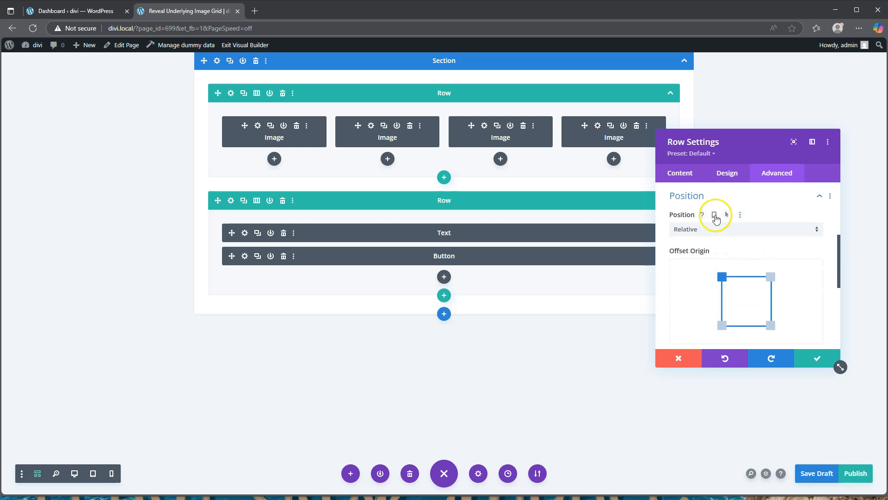
{"action": "left_click", "coordinate": [715, 199]}
{"action": "left_click", "coordinate": [718, 290]}
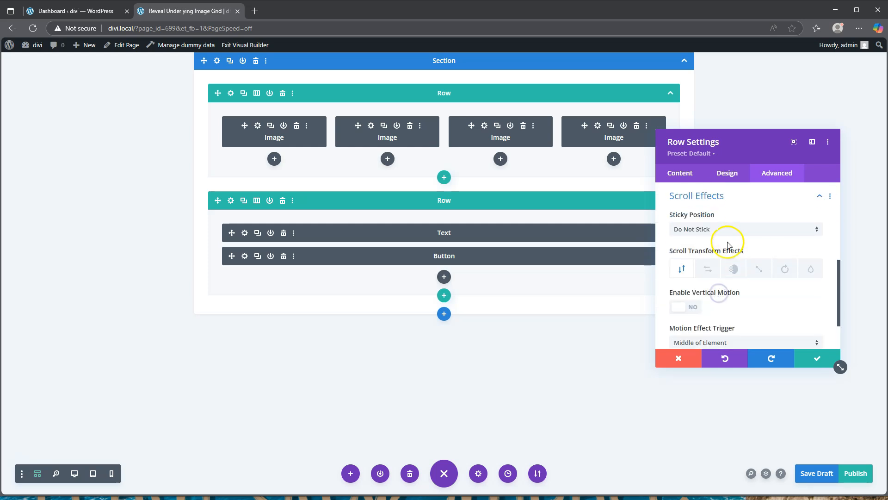
{"action": "left_click", "coordinate": [726, 228]}
{"action": "left_click", "coordinate": [720, 253]}
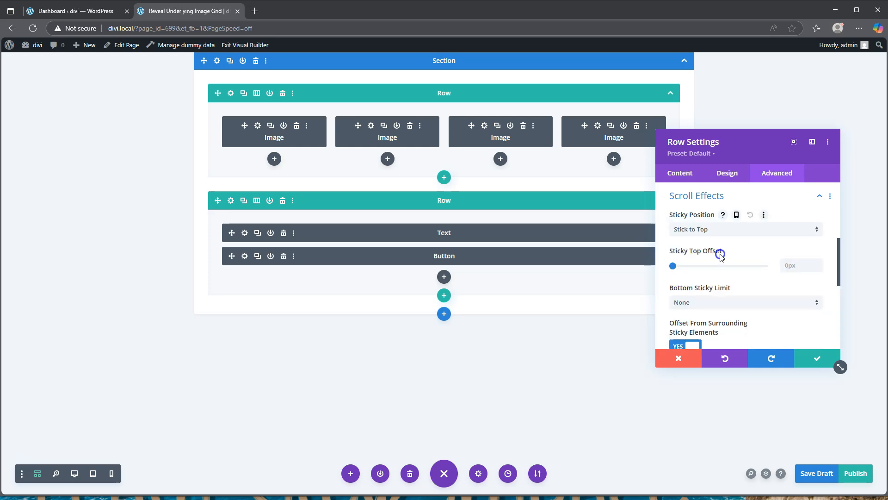
{"action": "left_click", "coordinate": [721, 301]}
{"action": "left_click", "coordinate": [710, 346]}
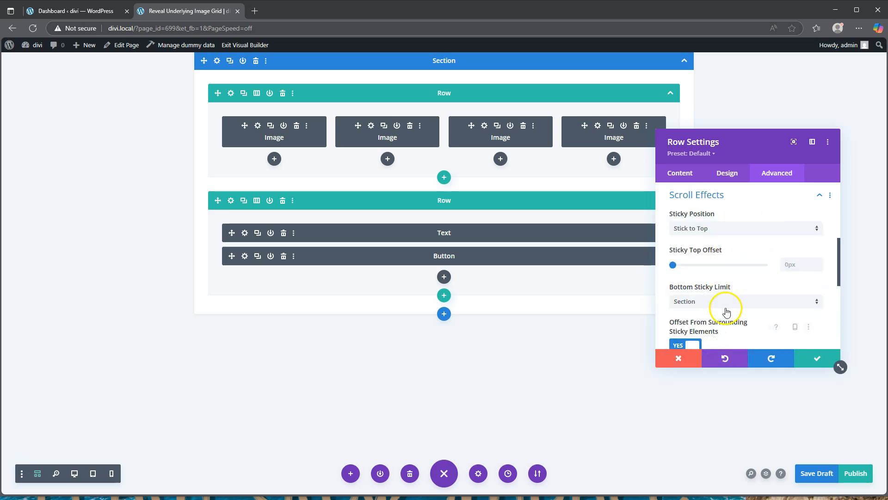
{"action": "scroll", "coordinate": [723, 307], "scroll_direction": "down", "scroll_amount": 2}
{"action": "scroll", "coordinate": [713, 287], "scroll_direction": "down", "scroll_amount": 2}
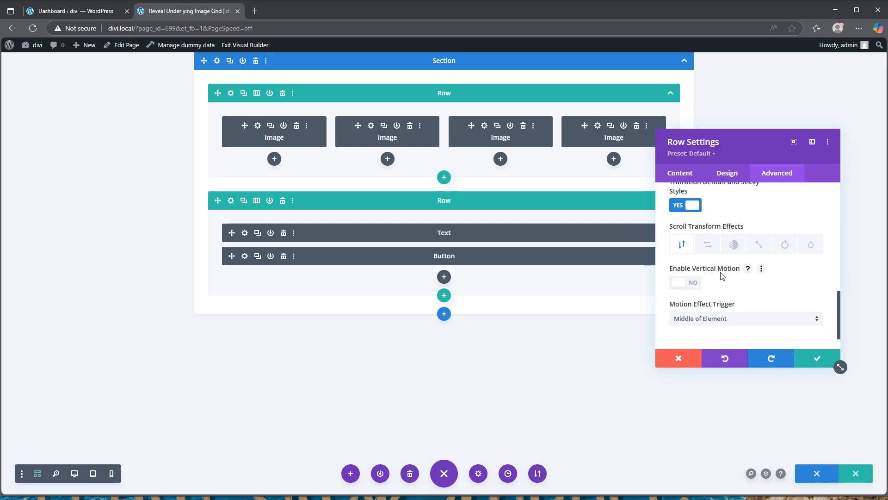
- Enable sticky styling for the image row's opacity filter and set its default desktop opacity to 20%
{"action": "left_click", "coordinate": [727, 173]}
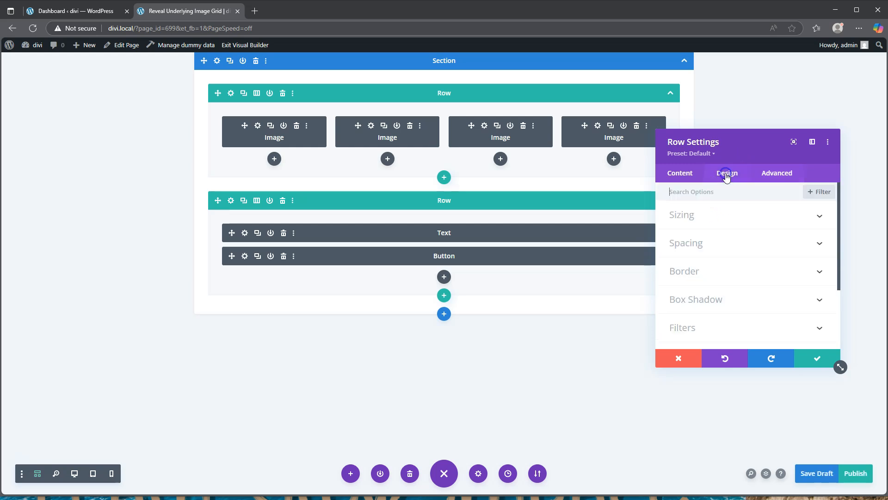
{"action": "scroll", "coordinate": [720, 278], "scroll_direction": "down", "scroll_amount": 1}
{"action": "left_click", "coordinate": [720, 283]}
{"action": "scroll", "coordinate": [720, 283], "scroll_direction": "down", "scroll_amount": 5}
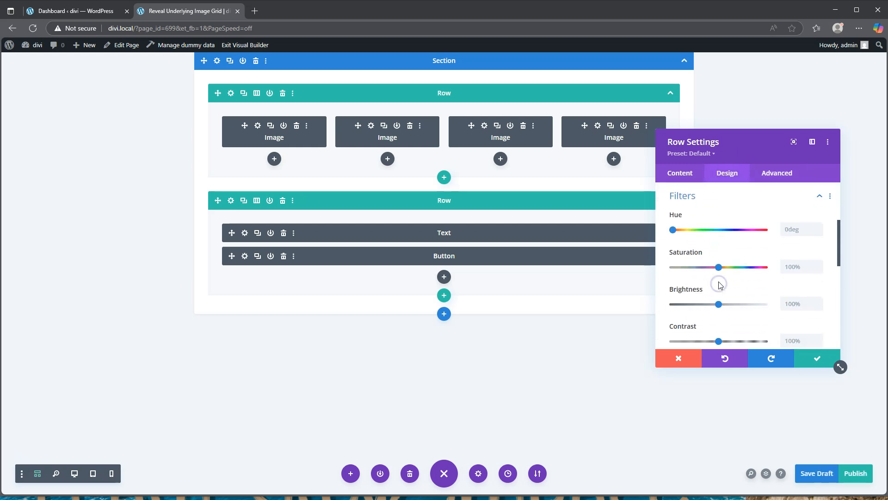
{"action": "scroll", "coordinate": [716, 274], "scroll_direction": "down", "scroll_amount": 2}
{"action": "mouse_move", "coordinate": [705, 253]}
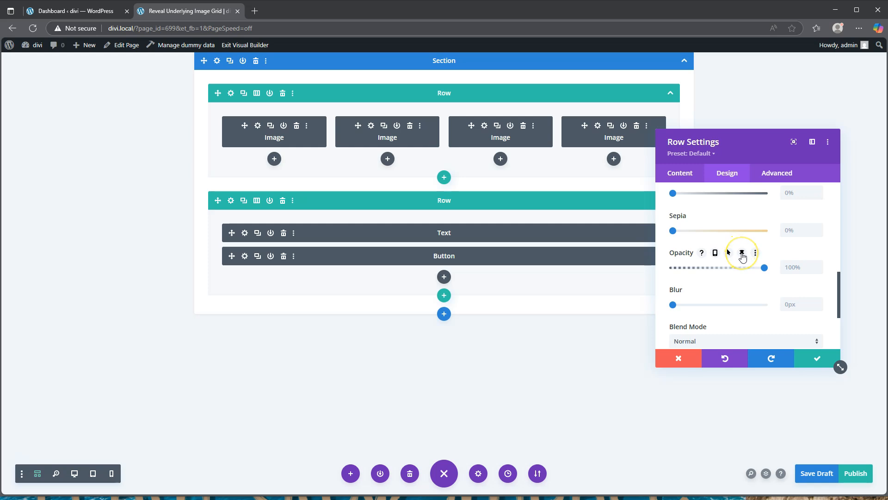
{"action": "left_click", "coordinate": [742, 253]}
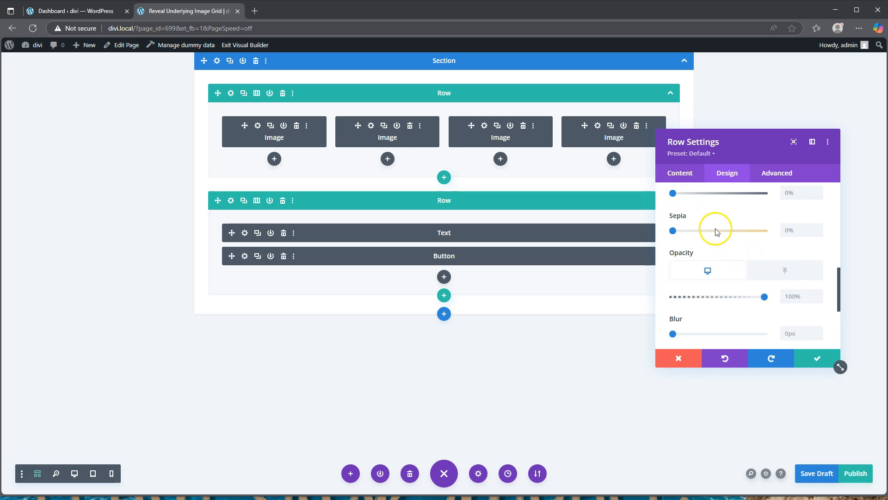
{"action": "left_click_drag", "start_coordinate": [763, 297], "coordinate": [742, 299]}
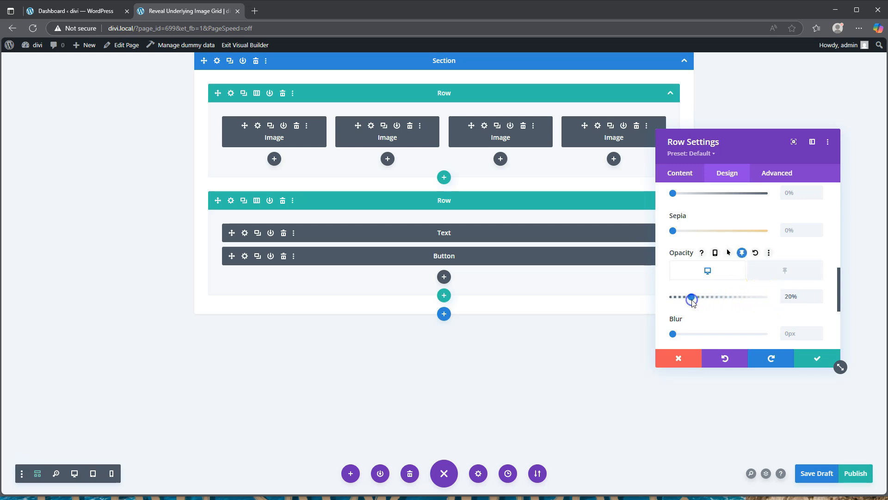
- Set the image row's sticky-state opacity to 100% and save the row settings
{"action": "left_click", "coordinate": [785, 270]}
{"action": "left_click_drag", "start_coordinate": [691, 297], "coordinate": [774, 298]}
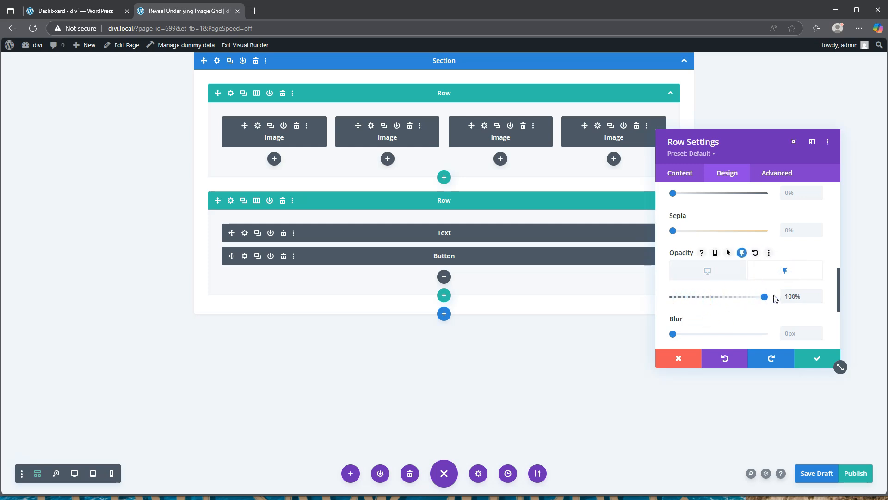
{"action": "left_click", "coordinate": [818, 359]}
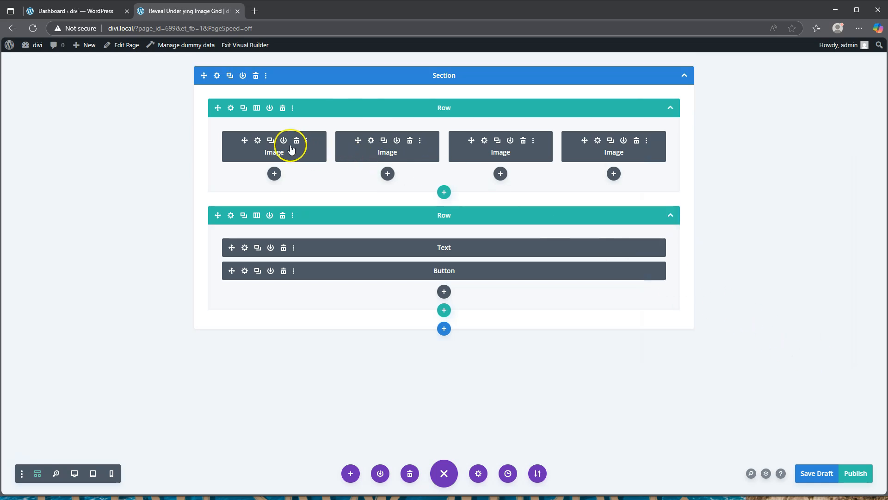
- Enable sticky styling for the first image's margin and set its sticky top and right margins to -20px
{"action": "left_click", "coordinate": [259, 141]}
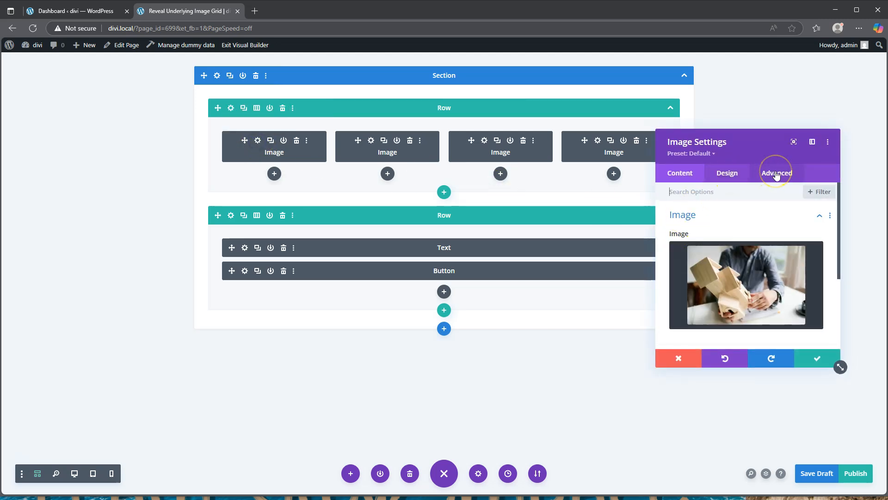
{"action": "left_click", "coordinate": [727, 175]}
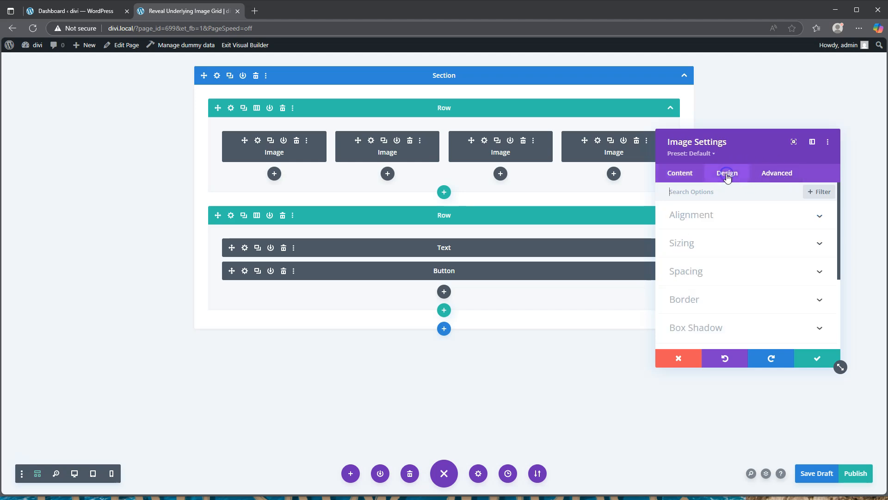
{"action": "left_click", "coordinate": [710, 273]}
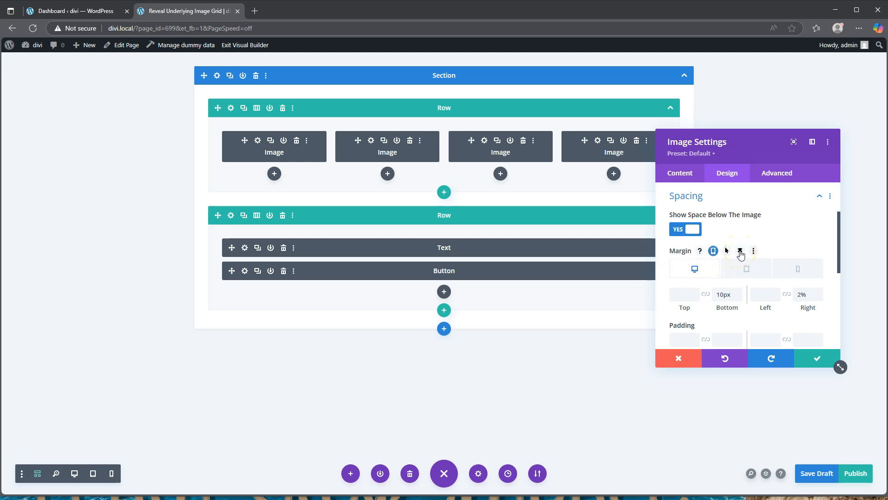
{"action": "left_click", "coordinate": [741, 251]}
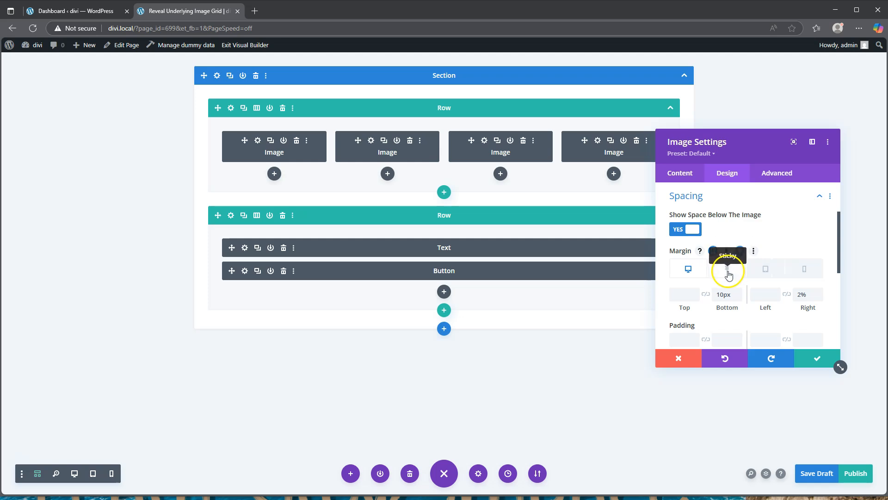
{"action": "left_click", "coordinate": [727, 270]}
{"action": "left_click", "coordinate": [683, 296]}
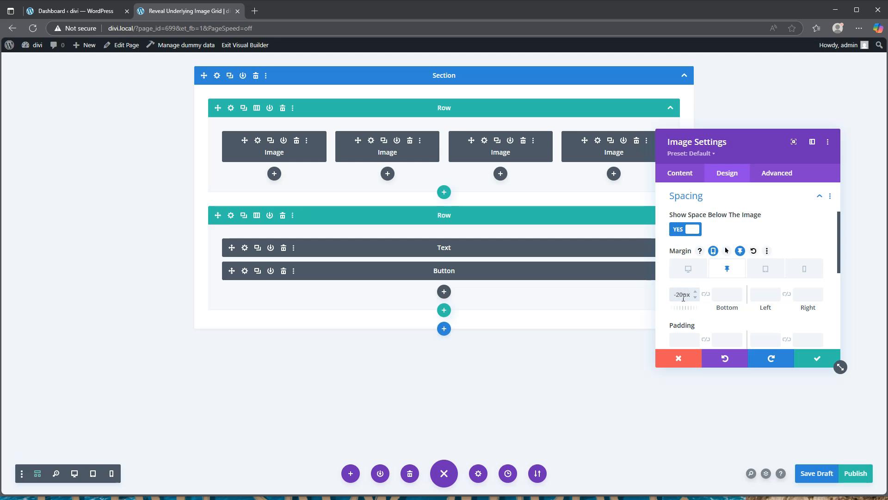
{"action": "left_click", "coordinate": [804, 295]}
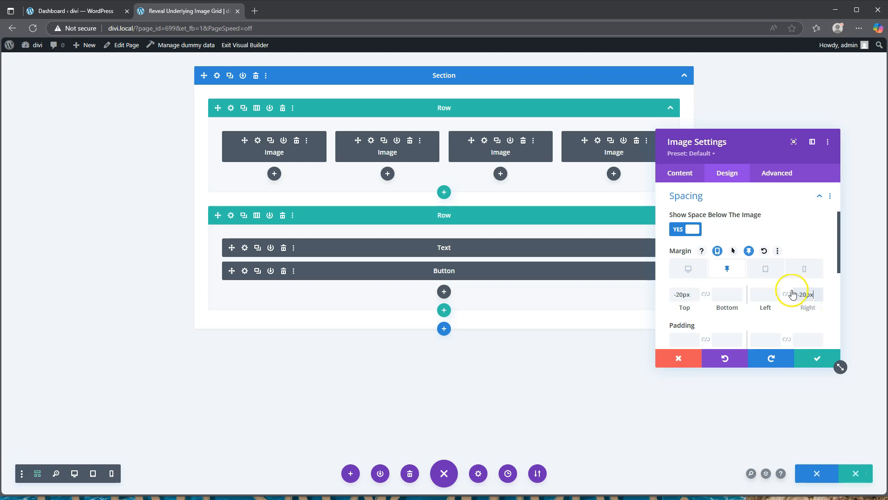
- Set the first image's transition duration to 700ms and save its settings
{"action": "left_click", "coordinate": [767, 176]}
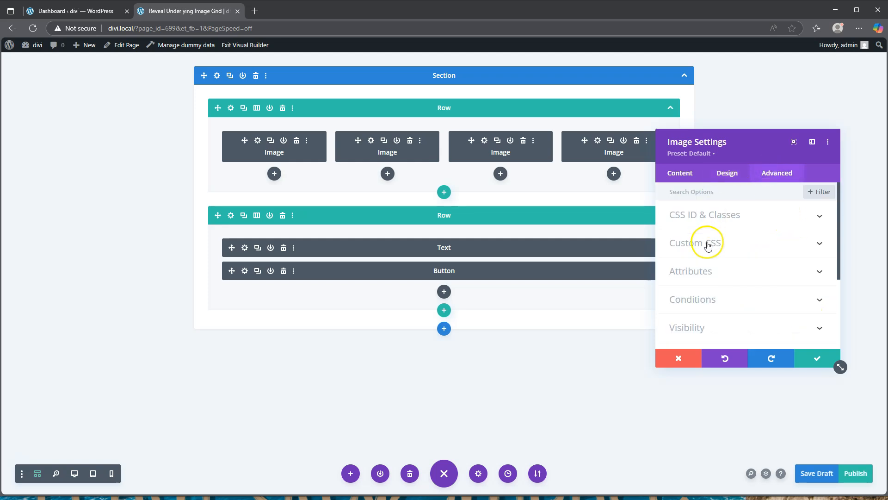
{"action": "scroll", "coordinate": [711, 259], "scroll_direction": "down", "scroll_amount": 3}
{"action": "left_click", "coordinate": [711, 265]}
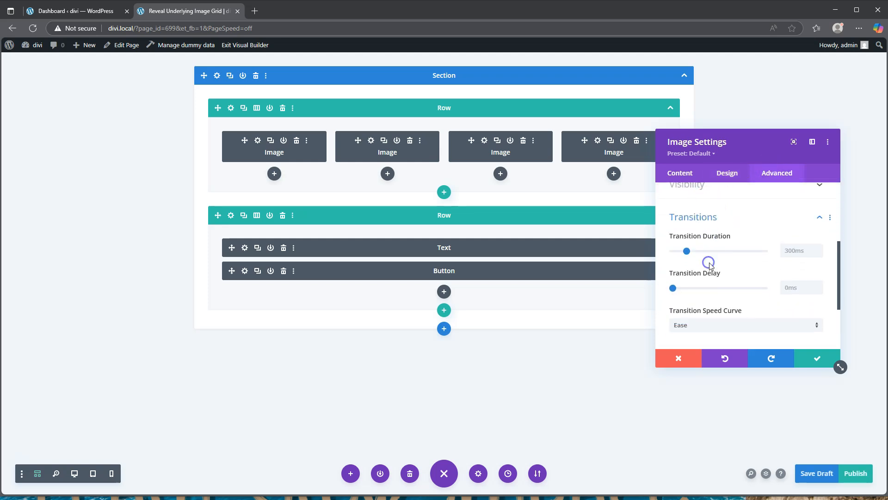
{"action": "left_click", "coordinate": [796, 229]}
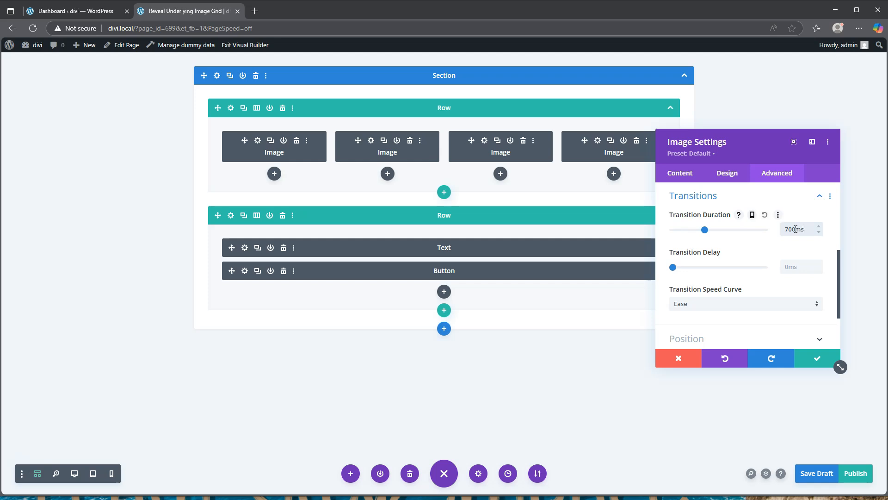
{"action": "left_click", "coordinate": [796, 230]}
{"action": "left_click", "coordinate": [817, 359]}
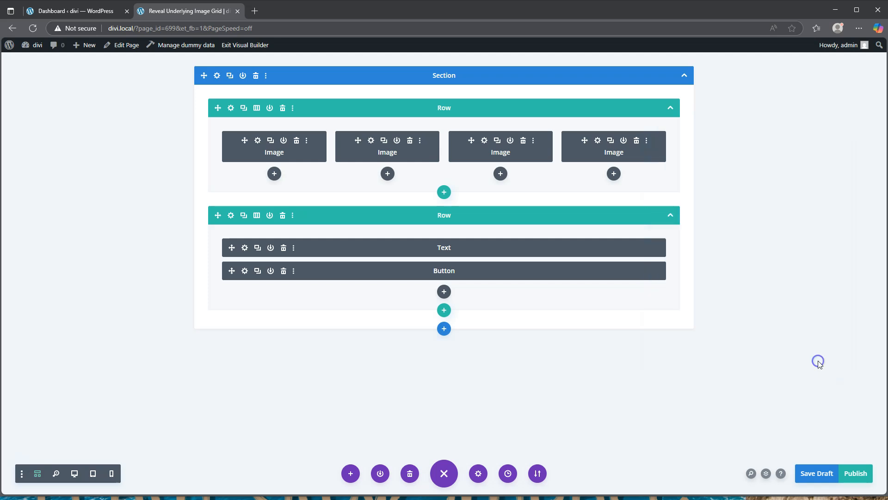
- Enable sticky margin styling for the second image and set its sticky margins to 20% top and -30% left
{"action": "left_click", "coordinate": [370, 142]}
{"action": "left_click", "coordinate": [726, 173]}
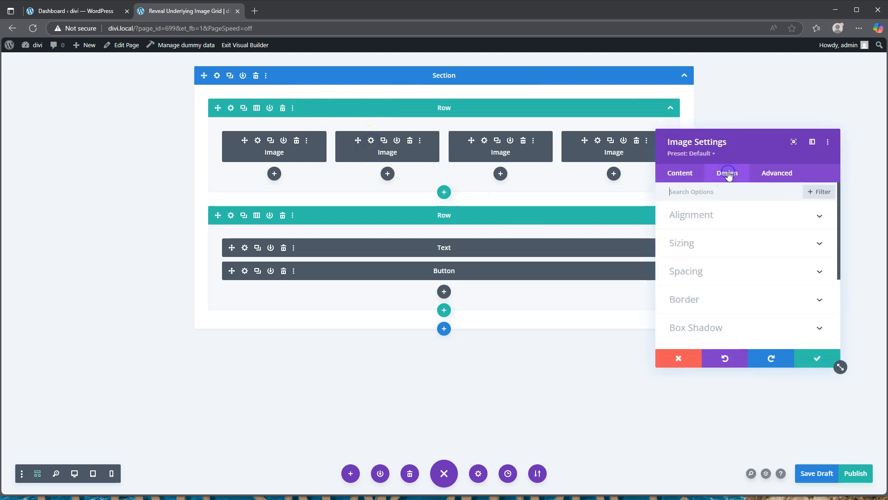
{"action": "left_click", "coordinate": [717, 273]}
{"action": "left_click", "coordinate": [741, 252]}
{"action": "left_click", "coordinate": [727, 268]}
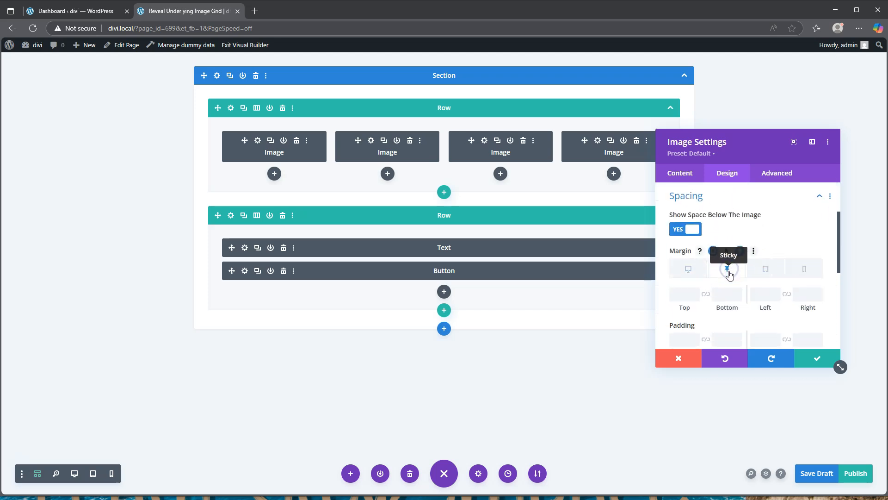
{"action": "left_click", "coordinate": [681, 295]}
{"action": "type", "text": "20"}
{"action": "left_click", "coordinate": [764, 295]}
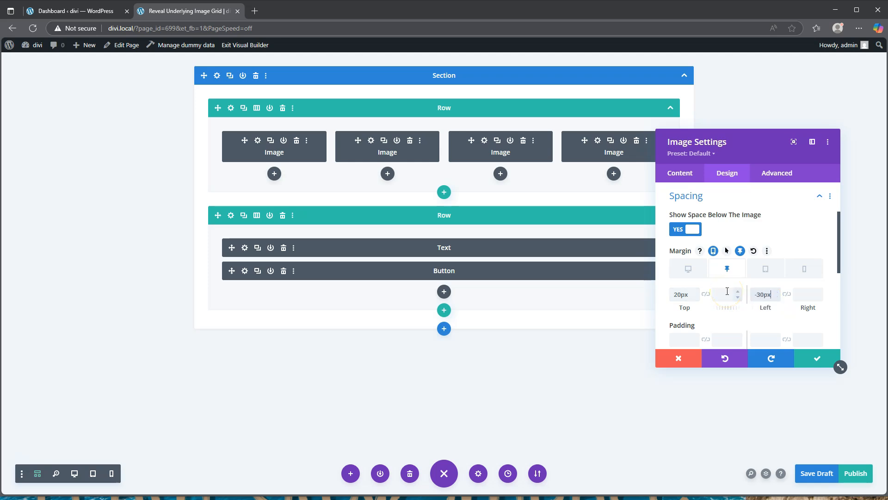
{"action": "left_click", "coordinate": [682, 295]}
{"action": "left_click_drag", "start_coordinate": [765, 294], "coordinate": [779, 300]}
{"action": "left_click", "coordinate": [763, 278]}
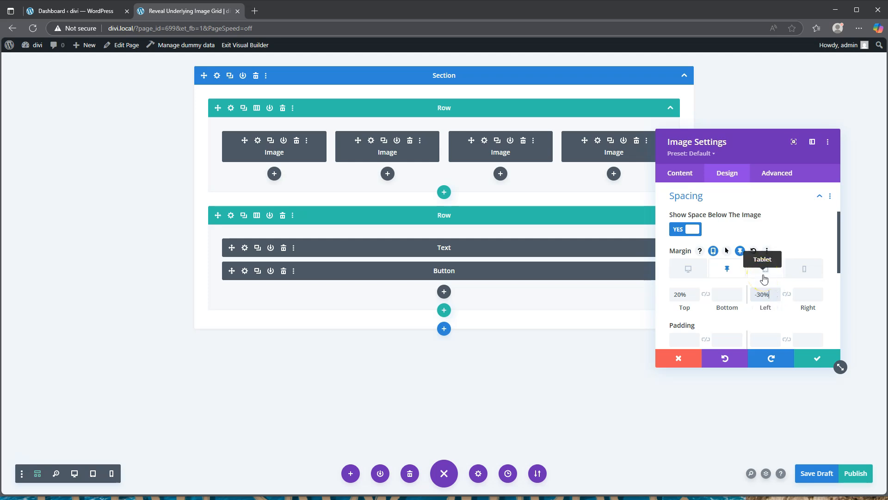
- Set the second image's transition duration to 1000ms and save its settings
{"action": "left_click", "coordinate": [776, 174]}
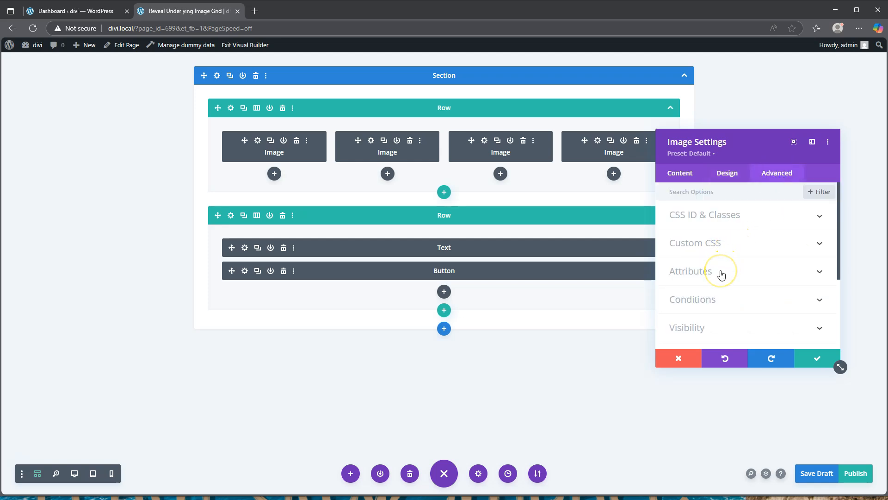
{"action": "scroll", "coordinate": [716, 277], "scroll_direction": "down", "scroll_amount": 2}
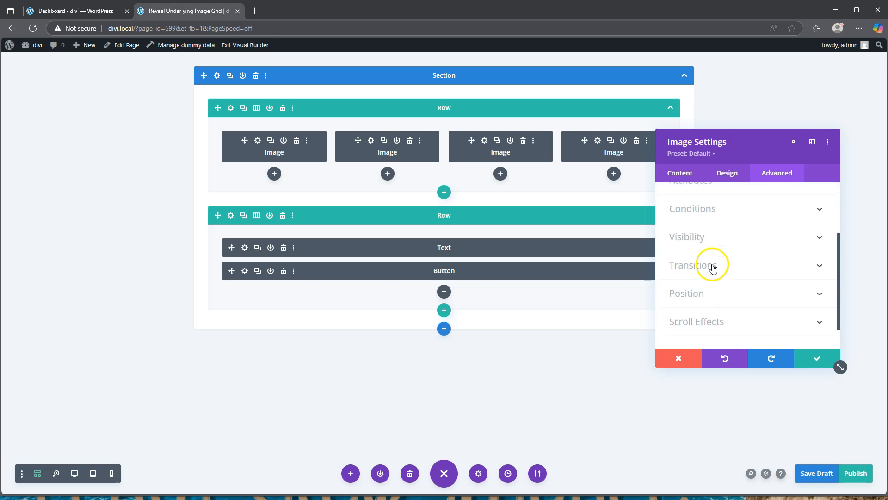
{"action": "left_click", "coordinate": [715, 265]}
{"action": "left_click", "coordinate": [796, 232]}
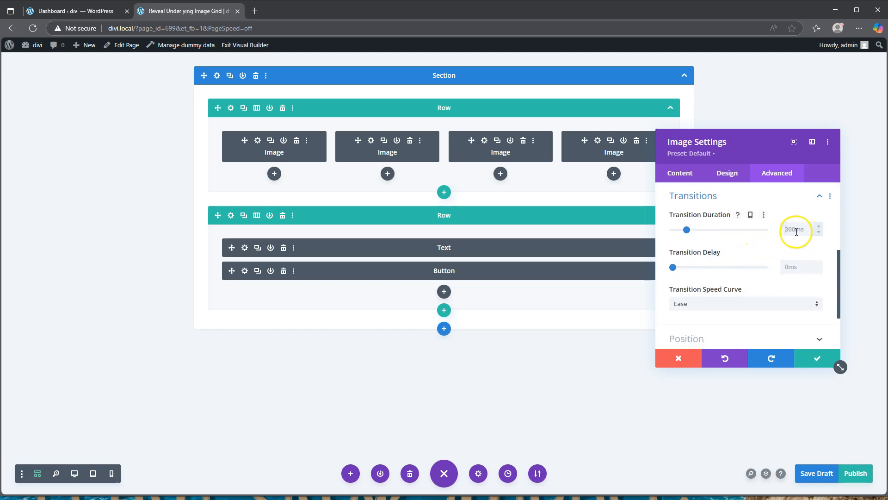
{"action": "type", "text": "1000ms"}
{"action": "left_click", "coordinate": [818, 358]}
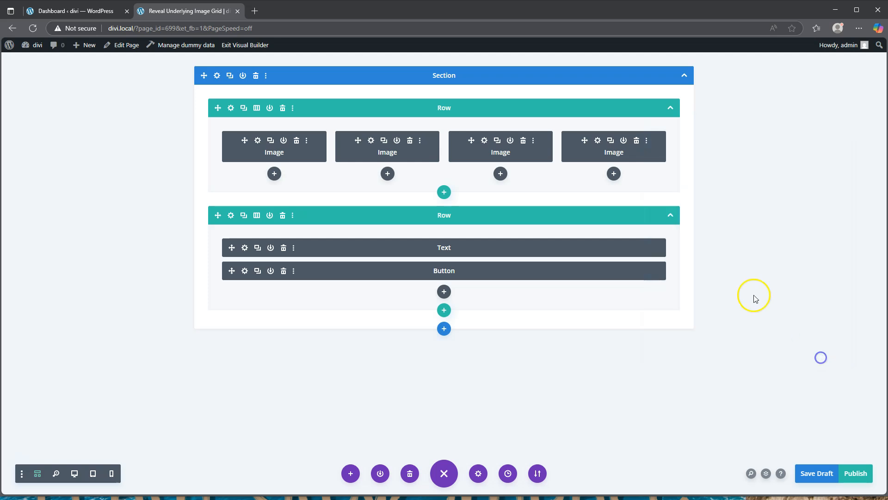
- Change the first image's sticky top margin to -20%, revise its sticky right margin, and save the settings
{"action": "left_click", "coordinate": [258, 140]}
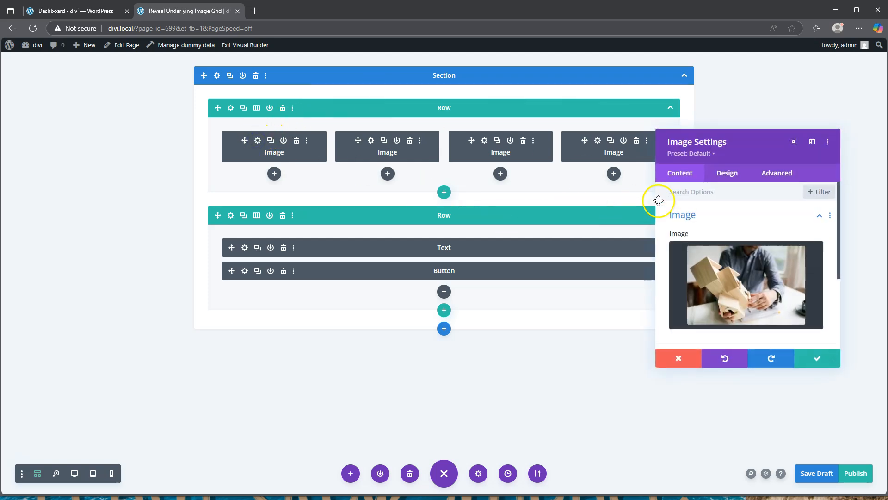
{"action": "left_click", "coordinate": [727, 174]}
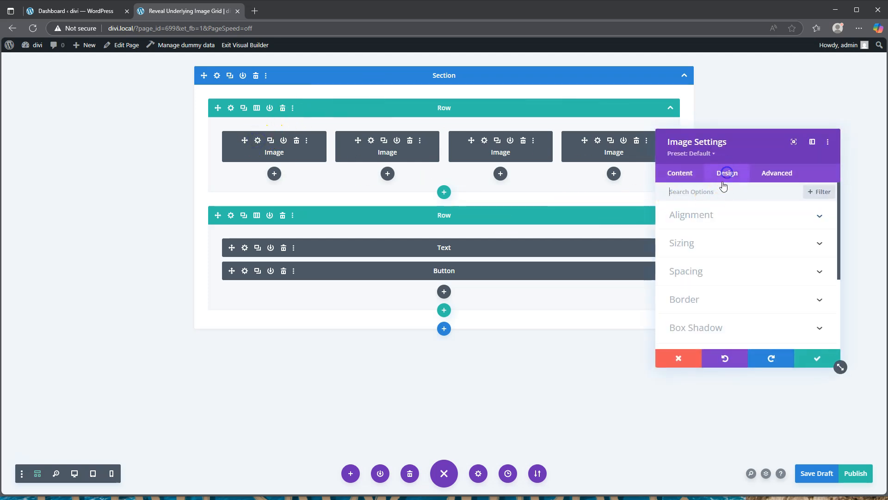
{"action": "left_click", "coordinate": [713, 272]}
{"action": "left_click", "coordinate": [730, 270]}
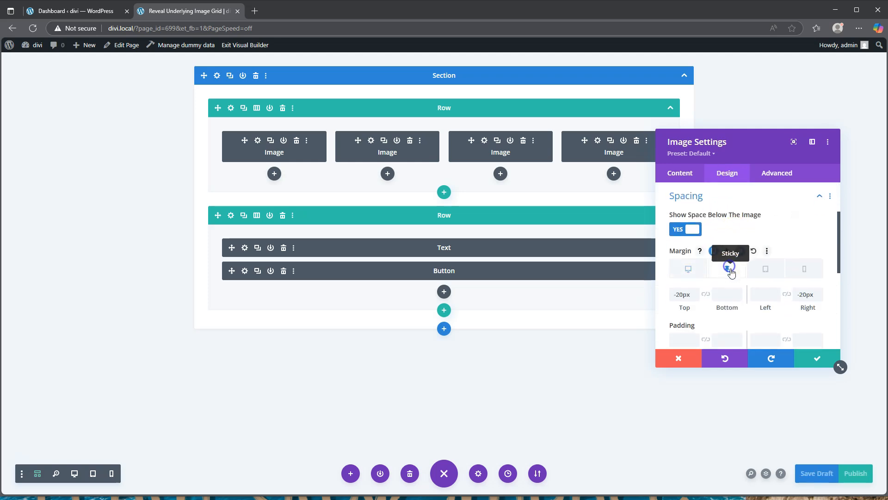
{"action": "left_click", "coordinate": [687, 296]}
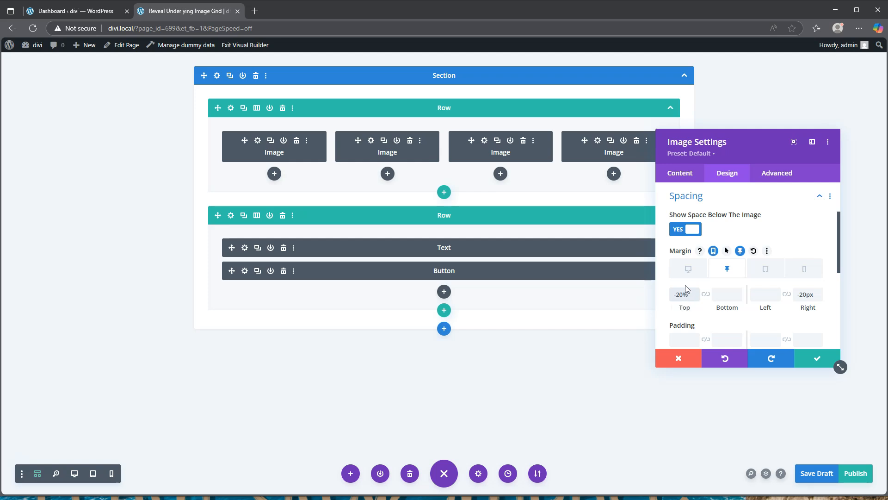
{"action": "left_click", "coordinate": [809, 296]}
{"action": "left_click_drag", "start_coordinate": [813, 296], "coordinate": [809, 300]}
{"action": "left_click", "coordinate": [810, 297]}
{"action": "left_click", "coordinate": [815, 360]}
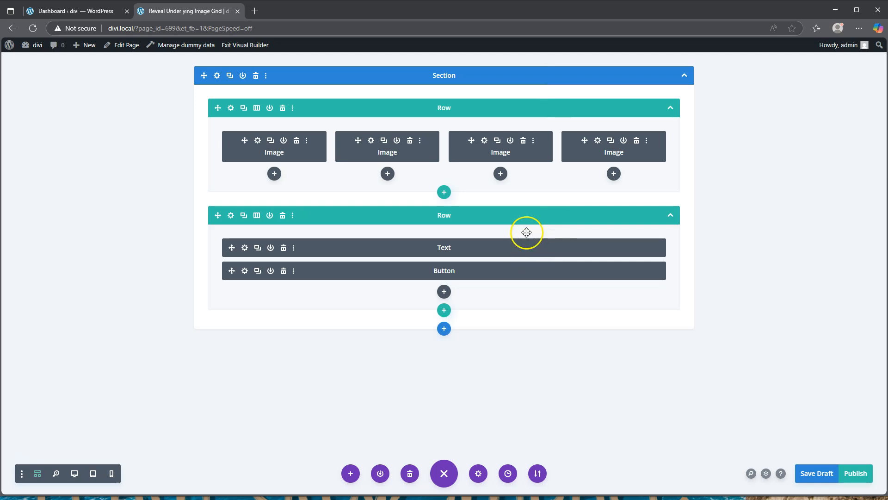
- Enable sticky margin styling for the third image, setting -10% top and linked left and right margins of -25%
{"action": "left_click", "coordinate": [484, 141]}
{"action": "left_click", "coordinate": [730, 174]}
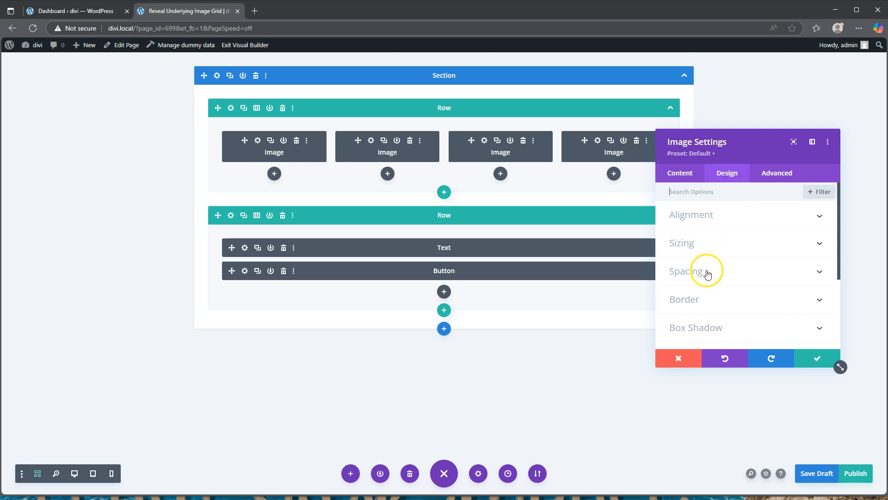
{"action": "left_click", "coordinate": [705, 272]}
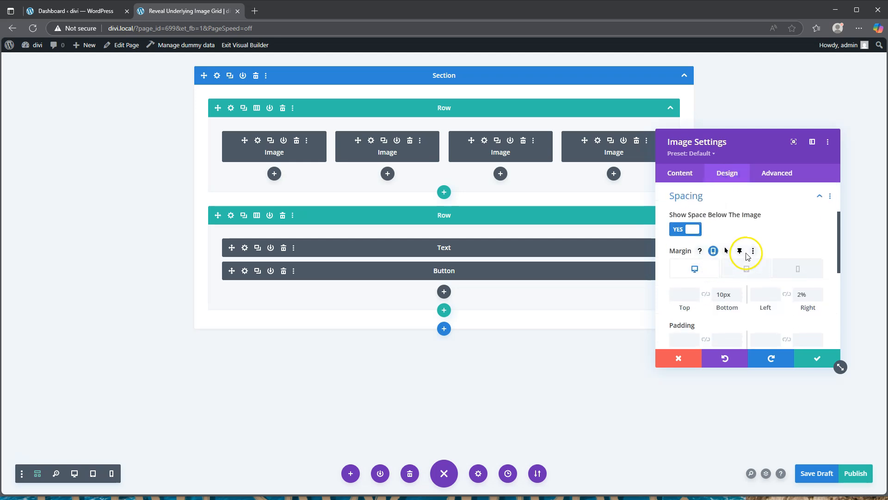
{"action": "left_click", "coordinate": [741, 251]}
{"action": "left_click", "coordinate": [730, 273]}
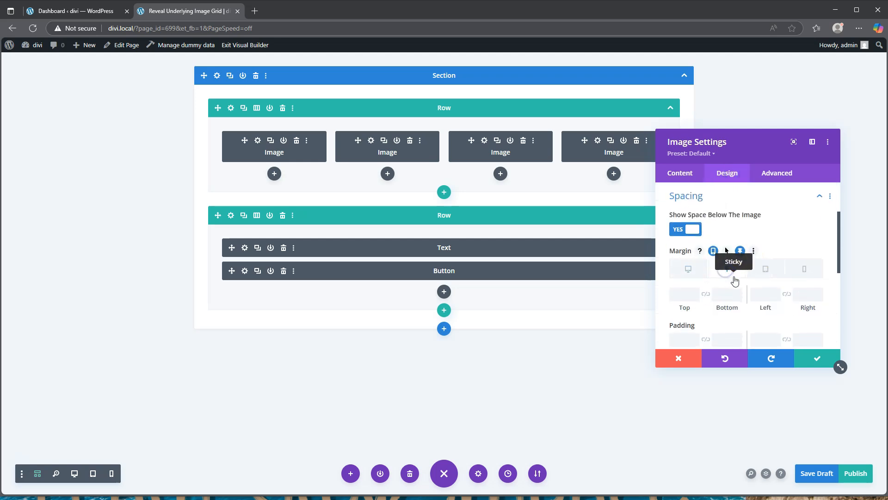
{"action": "left_click", "coordinate": [679, 296]}
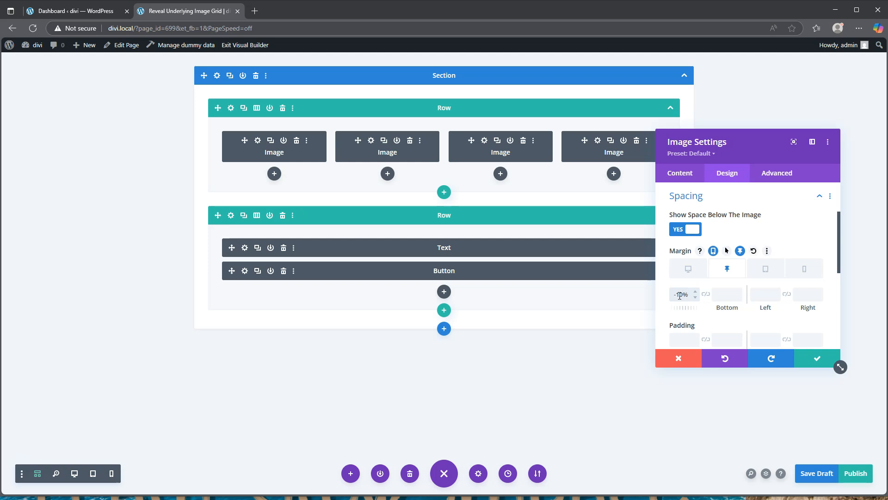
{"action": "left_click", "coordinate": [763, 296]}
{"action": "left_click", "coordinate": [787, 296]}
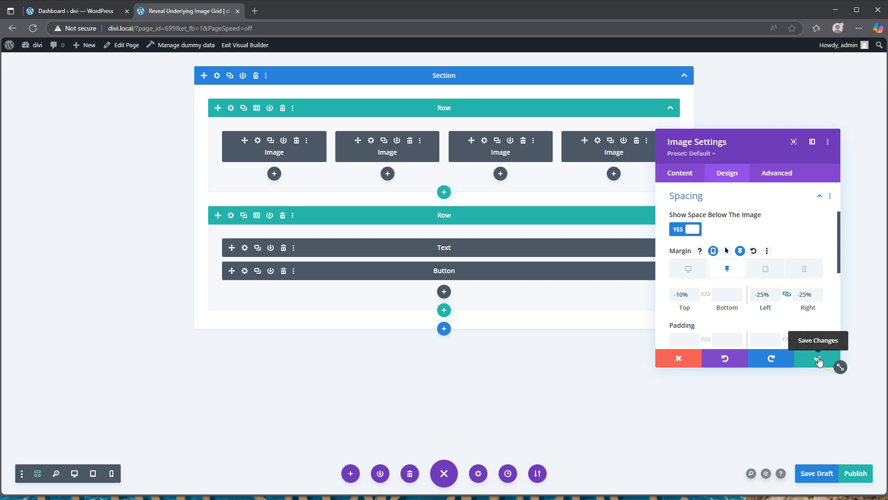
- Set the third image's transition duration to 700ms and save its settings
{"action": "left_click", "coordinate": [773, 172]}
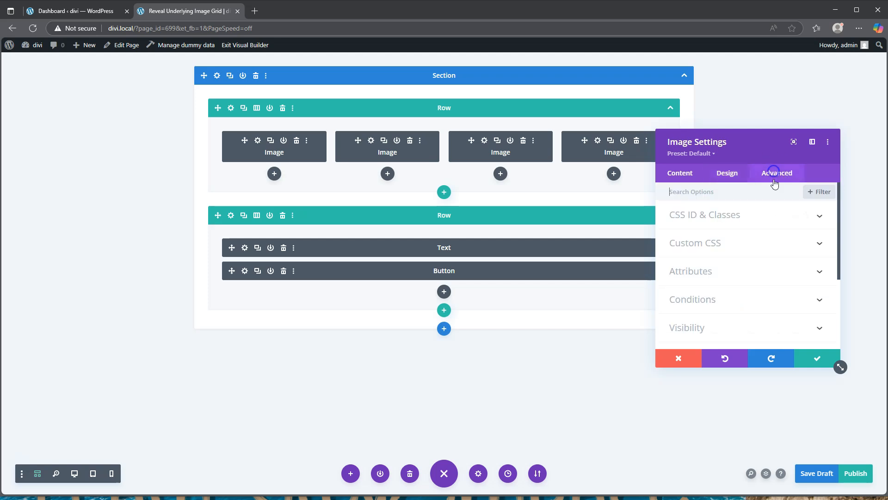
{"action": "scroll", "coordinate": [725, 279], "scroll_direction": "down", "scroll_amount": 2}
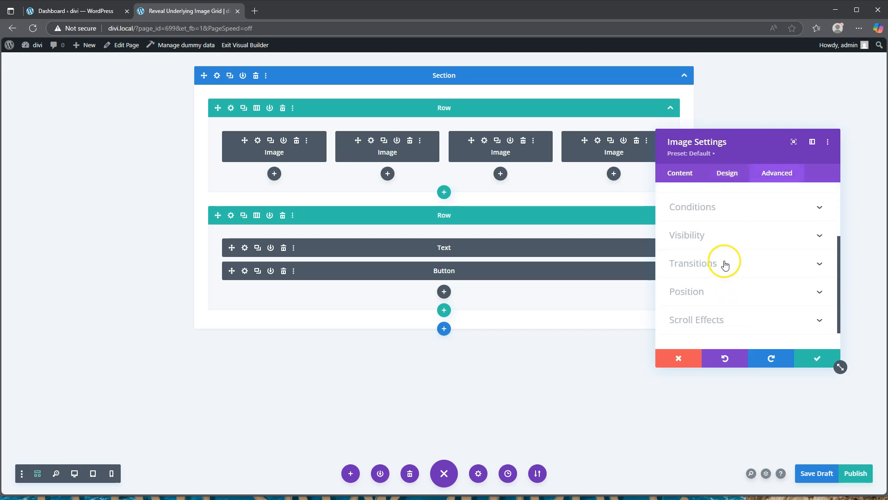
{"action": "left_click", "coordinate": [725, 264]}
{"action": "left_click", "coordinate": [792, 229]}
{"action": "type", "text": "700ms"}
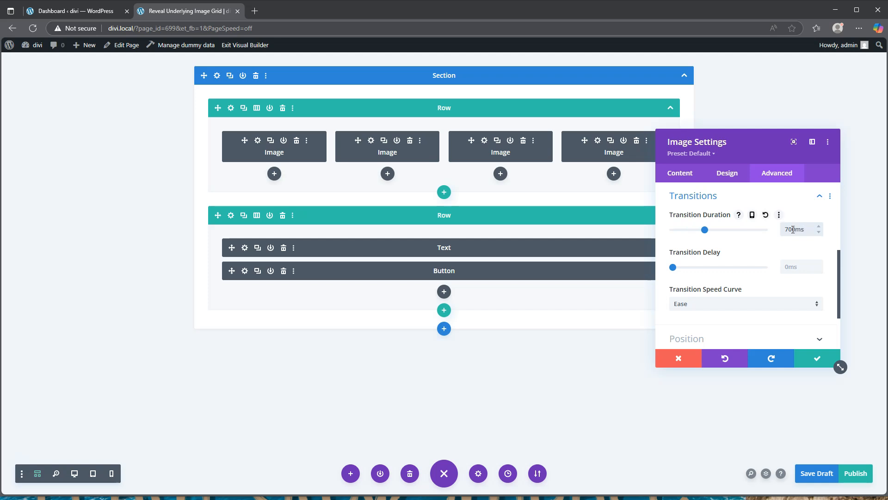
{"action": "left_click", "coordinate": [817, 359]}
- Enable sticky margin styling for the fourth image and set its sticky margins to -20% top and -30% left
{"action": "left_click", "coordinate": [597, 140]}
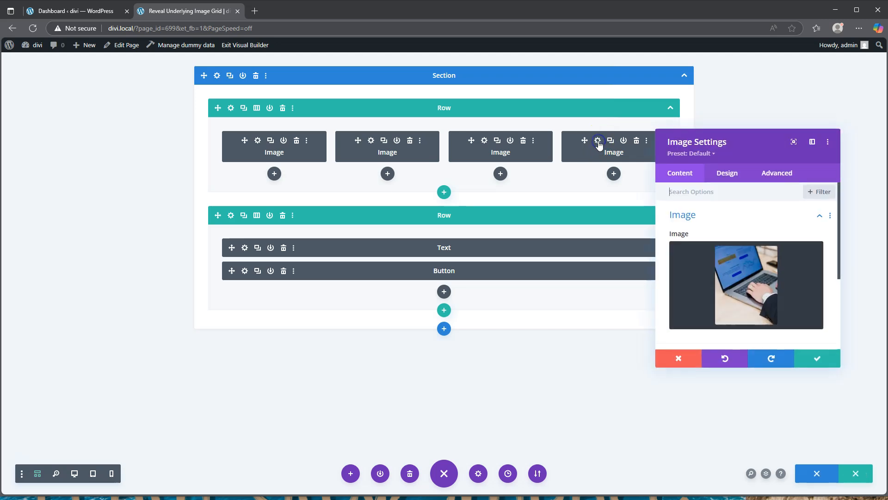
{"action": "left_click", "coordinate": [727, 172]}
{"action": "left_click", "coordinate": [713, 272]}
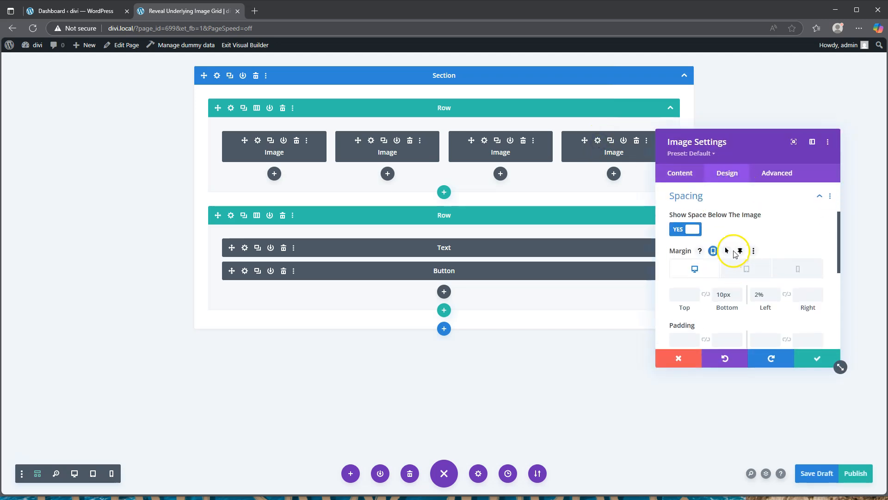
{"action": "left_click", "coordinate": [740, 251]}
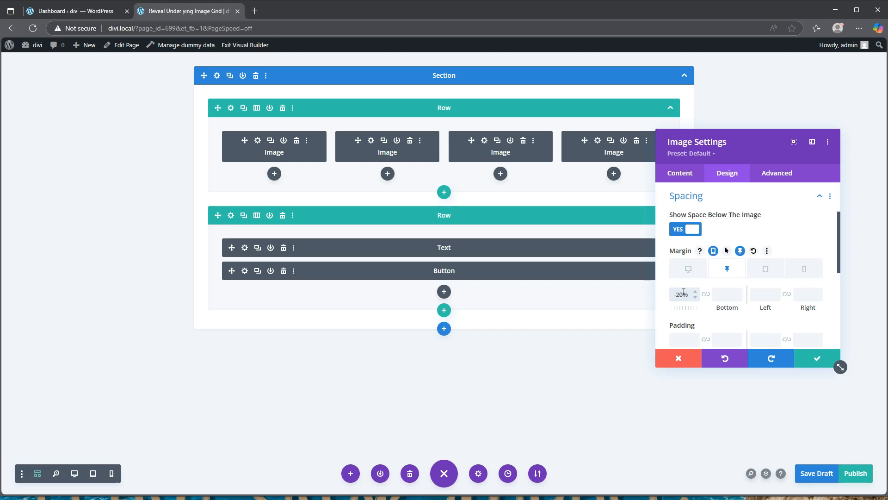
{"action": "left_click", "coordinate": [764, 298]}
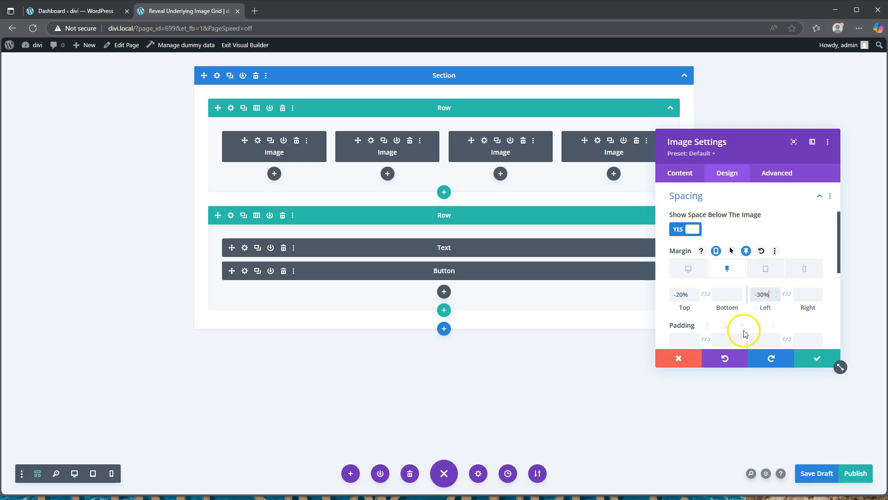
- Set the fourth image's transition duration to 1000ms, save its settings, and save the page as a draft
{"action": "left_click", "coordinate": [781, 174]}
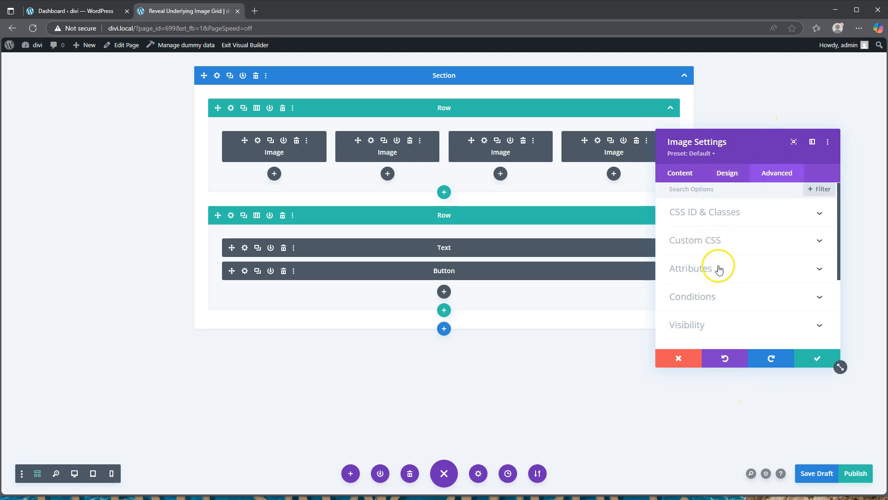
{"action": "scroll", "coordinate": [720, 268], "scroll_direction": "down", "scroll_amount": 3}
{"action": "left_click", "coordinate": [716, 238]}
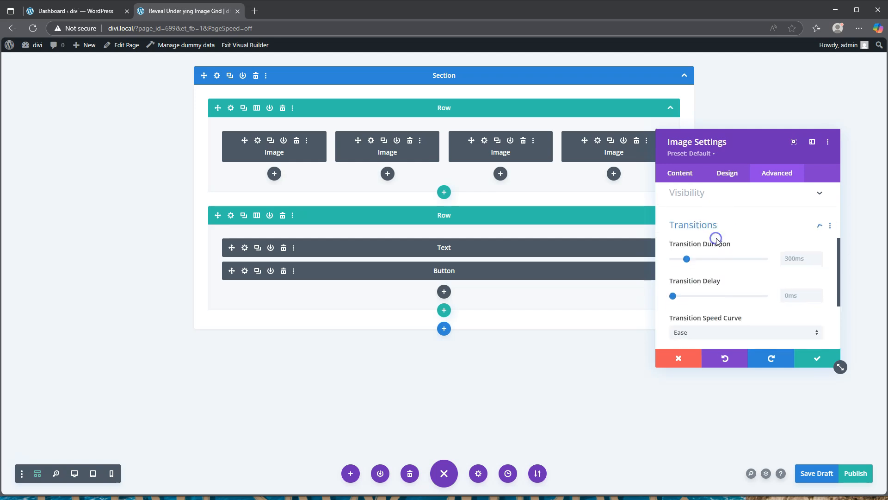
{"action": "left_click", "coordinate": [794, 226]}
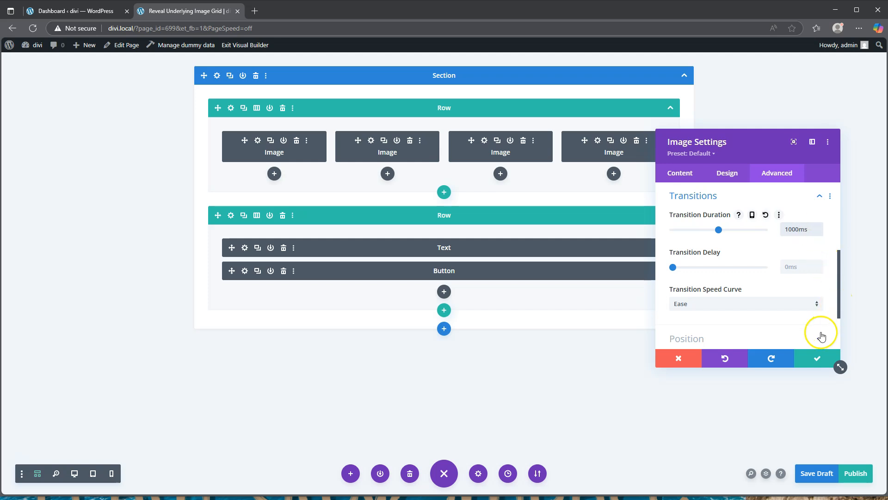
{"action": "left_click", "coordinate": [817, 359]}
{"action": "left_click", "coordinate": [813, 473]}
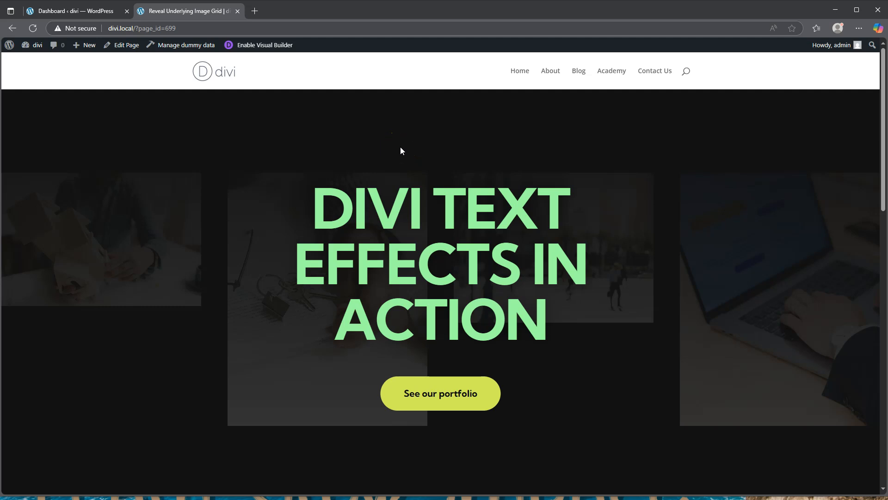
- Examine the hero's scroll-triggered image grid reveal and the portfolio button on the front-end page
{"action": "scroll", "coordinate": [400, 150], "scroll_direction": "down", "scroll_amount": 4}
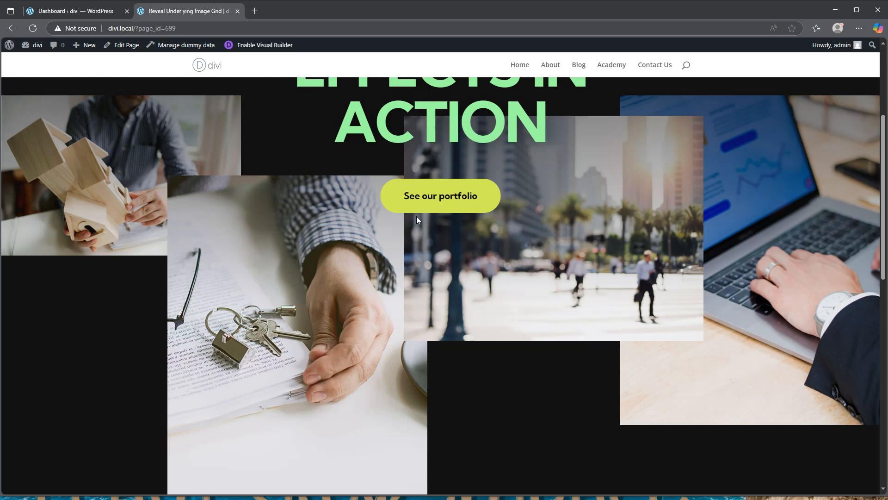
{"action": "left_click", "coordinate": [419, 187]}
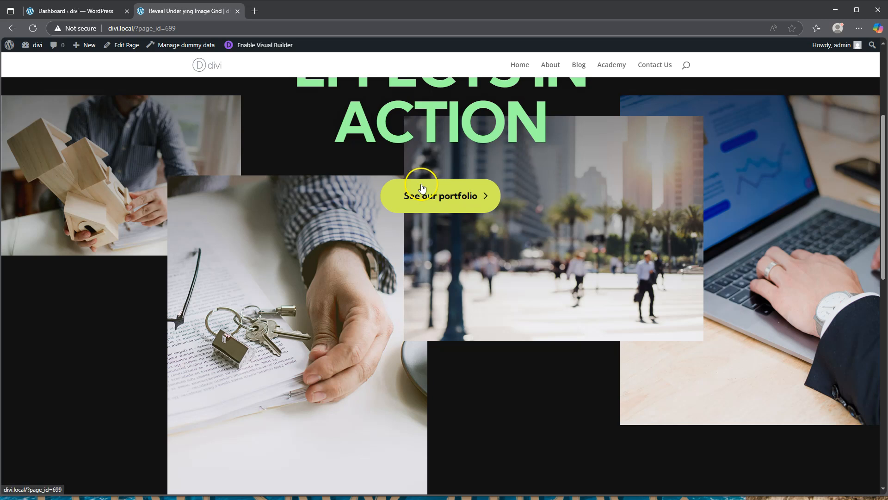